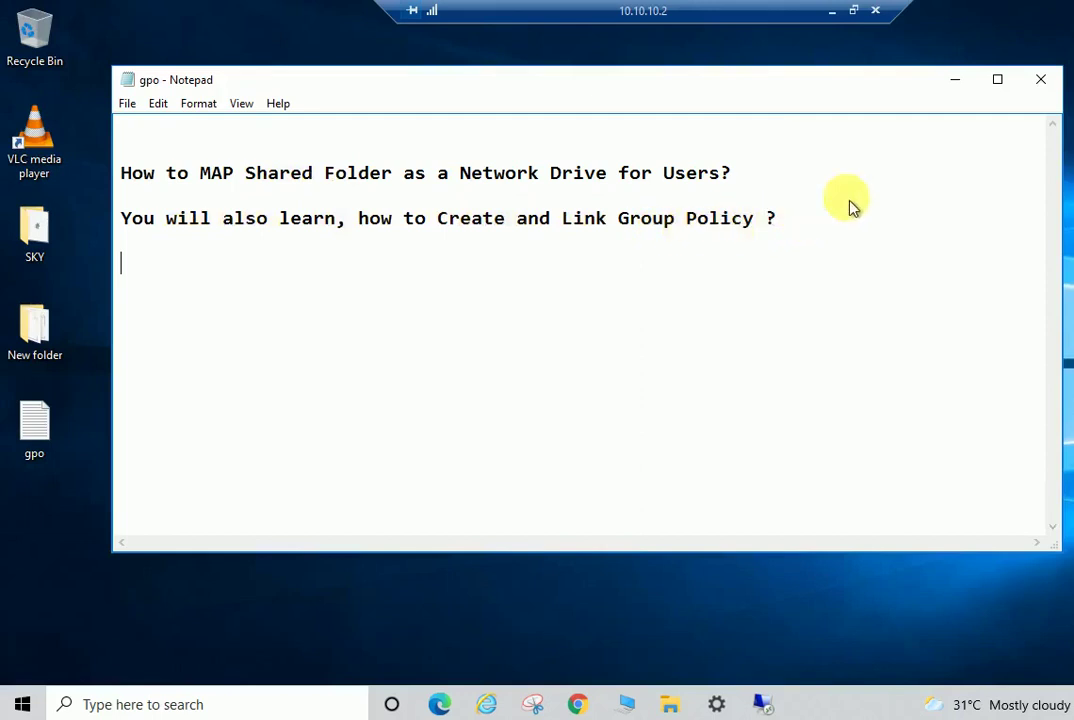
# Minimize the gpo notes, refresh the desktop, and open Local Disk (C:) in File Explorer
pyautogui.click(956, 82)
pyautogui.rightClick(419, 311)
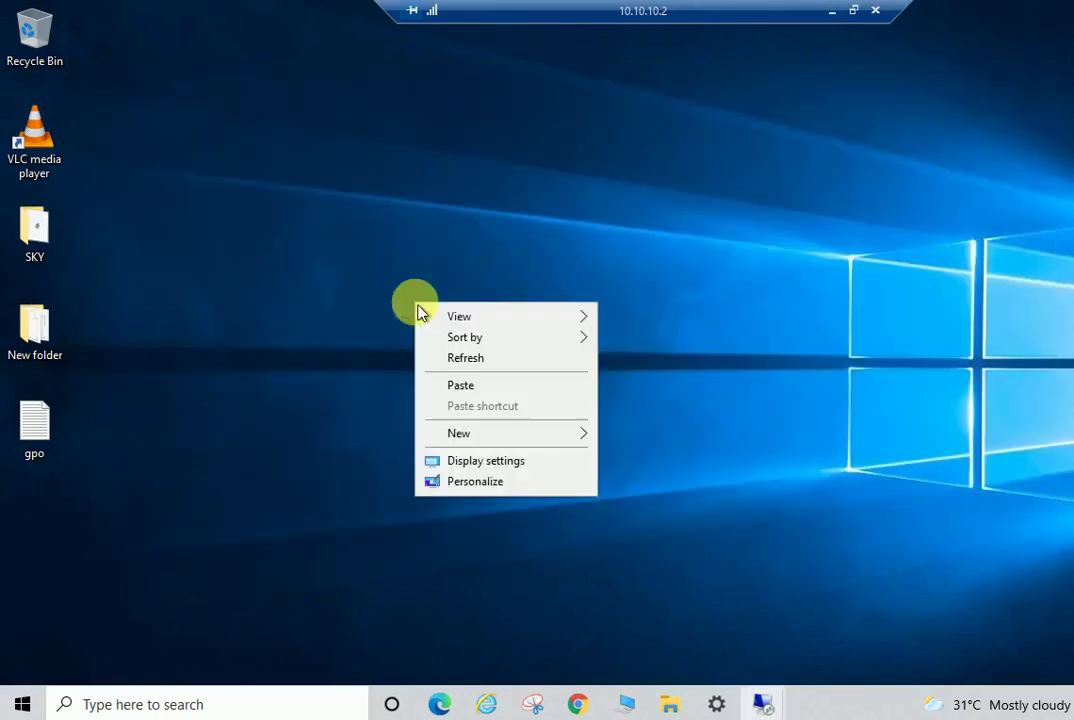
pyautogui.click(471, 362)
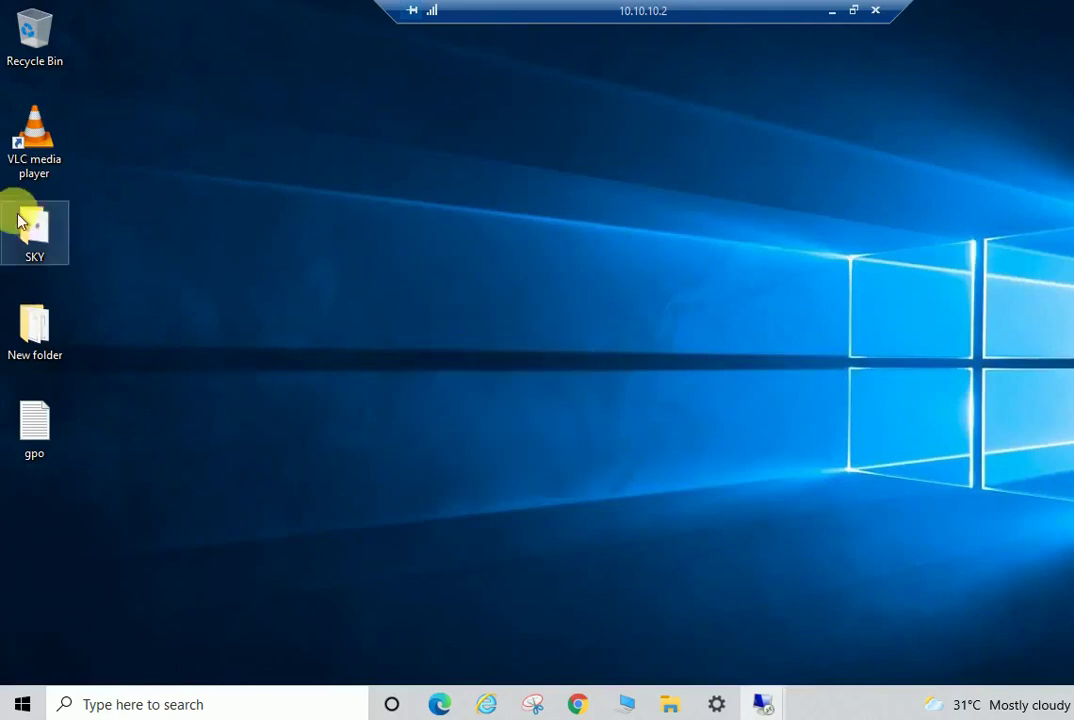
pyautogui.doubleClick(28, 322)
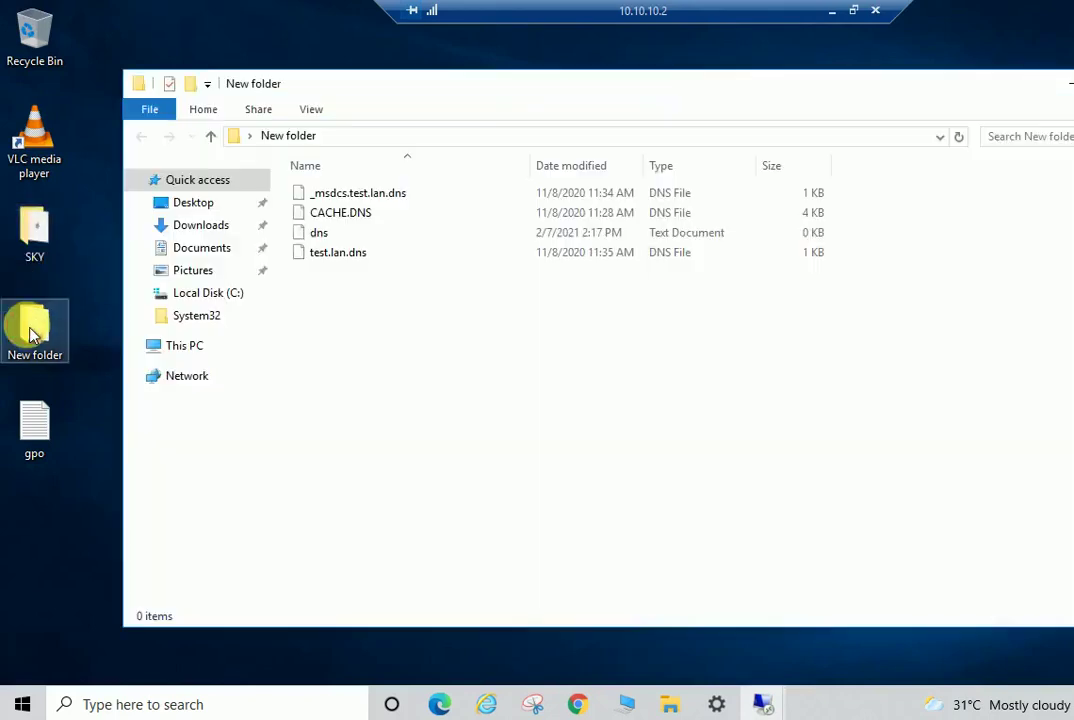
pyautogui.click(199, 350)
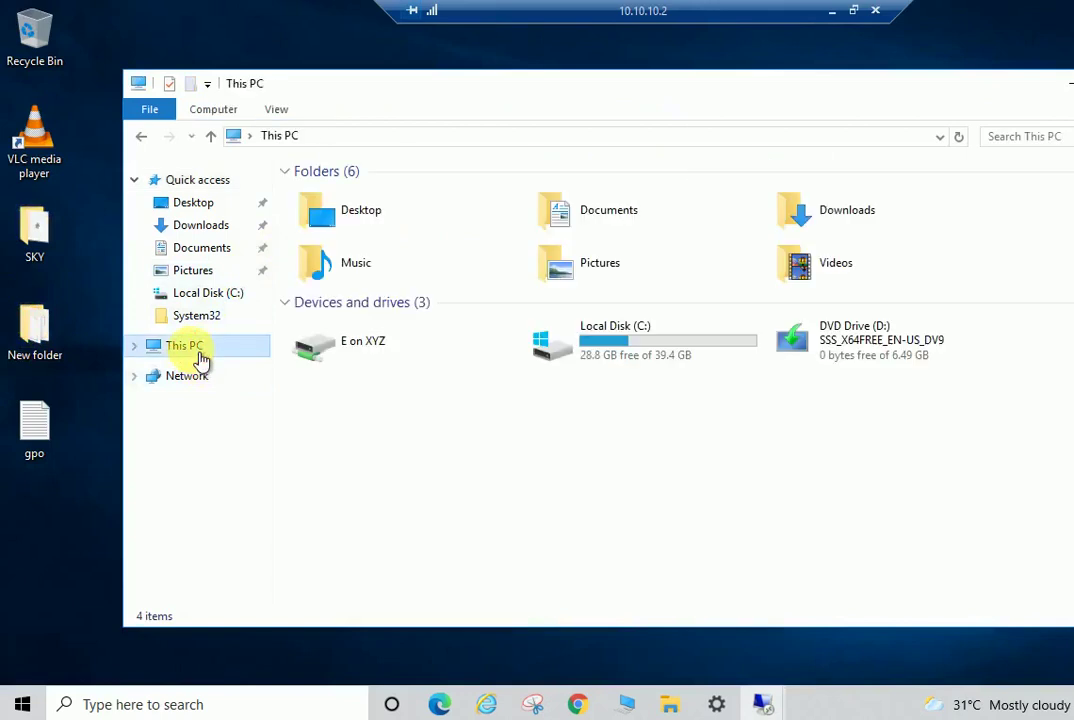
pyautogui.doubleClick(638, 348)
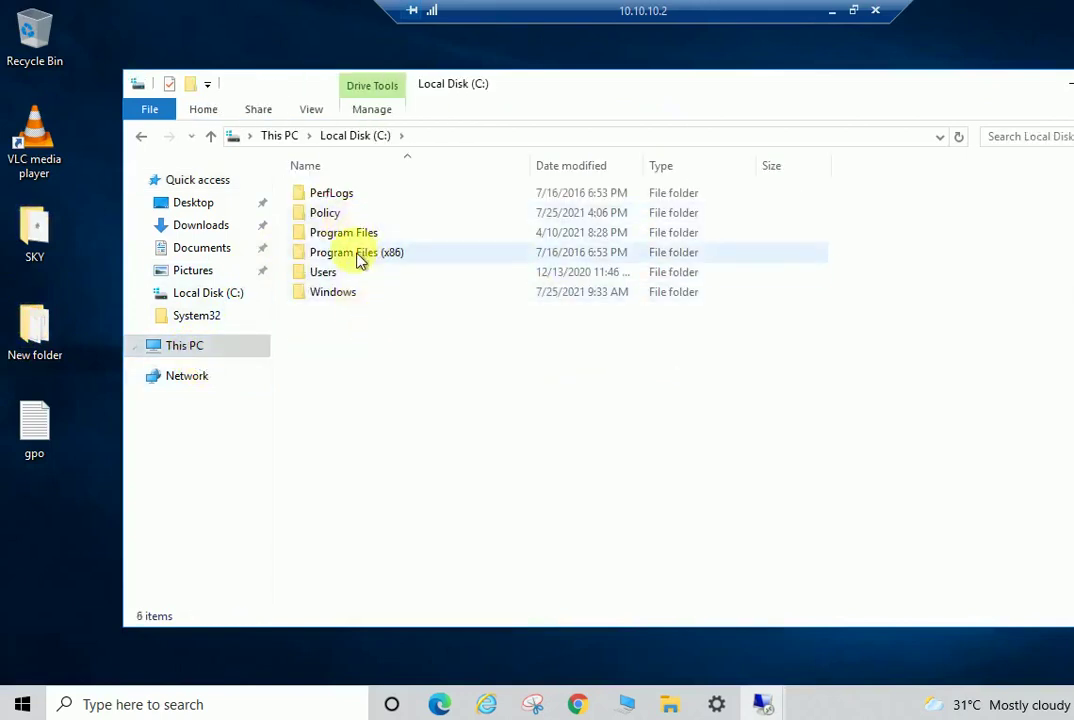
# Create a new folder named Shared Data at the root of Local Disk (C:)
pyautogui.rightClick(393, 337)
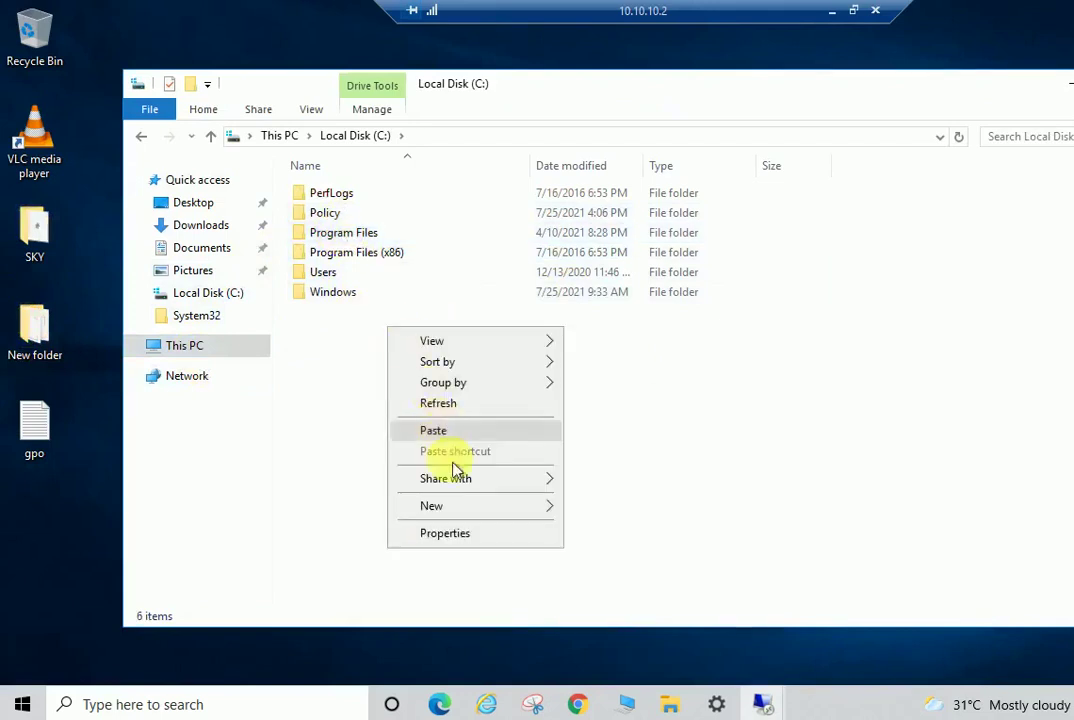
pyautogui.moveTo(470, 508)
pyautogui.click(614, 510)
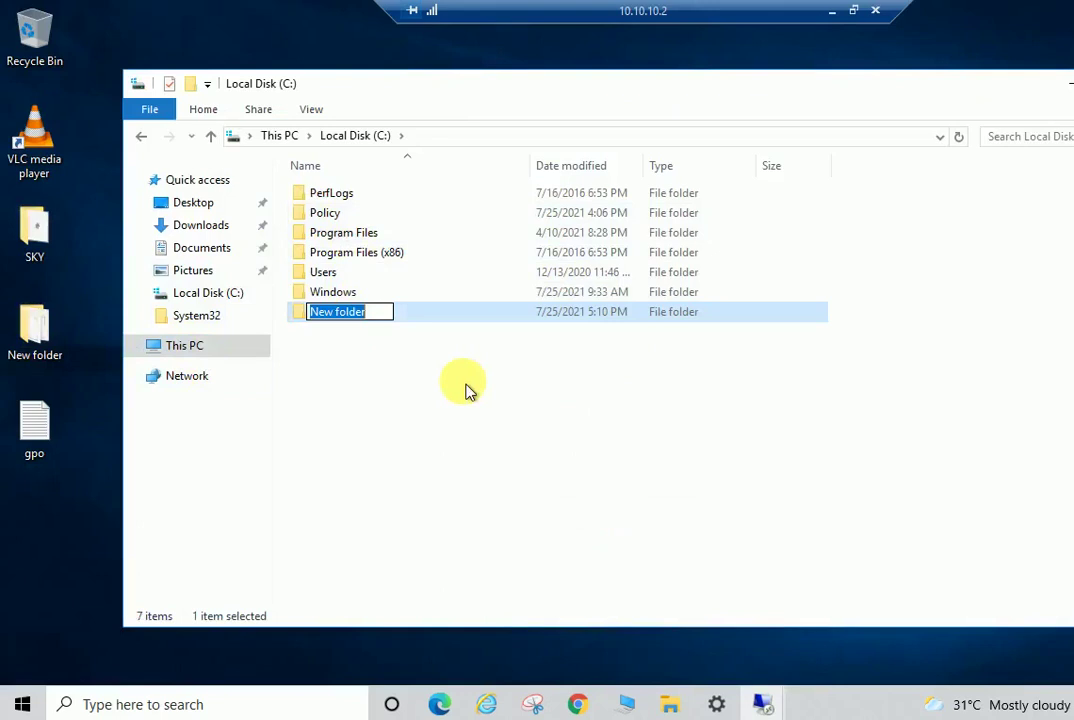
pyautogui.write('Shared ')
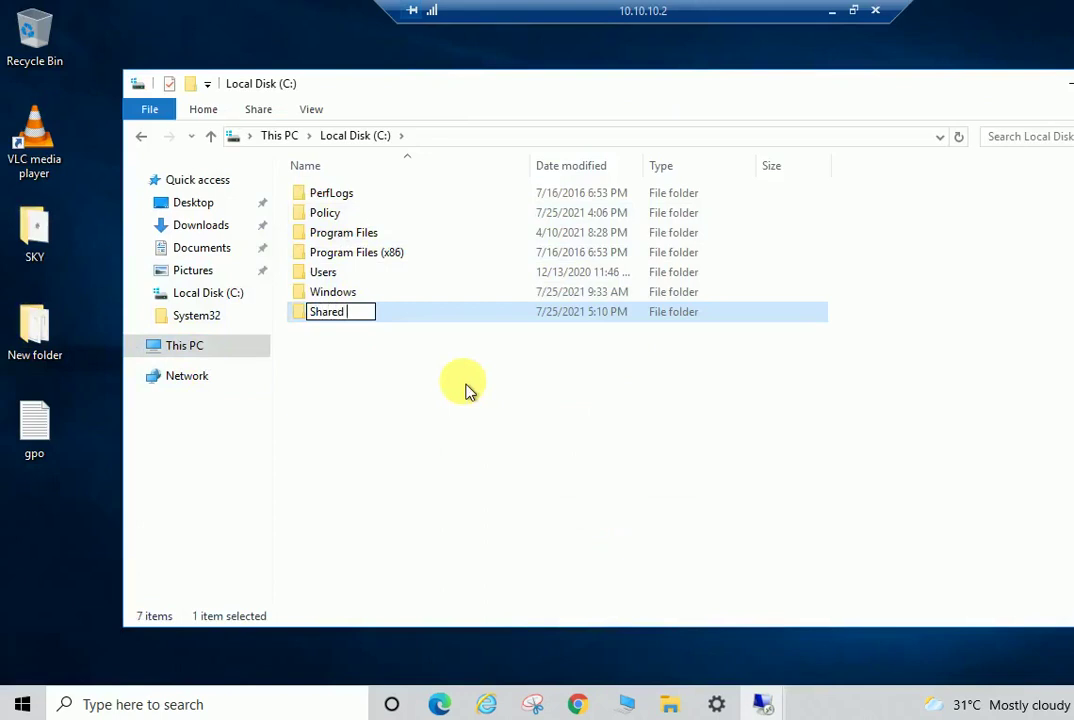
pyautogui.write('Data')
pyautogui.press('Return')
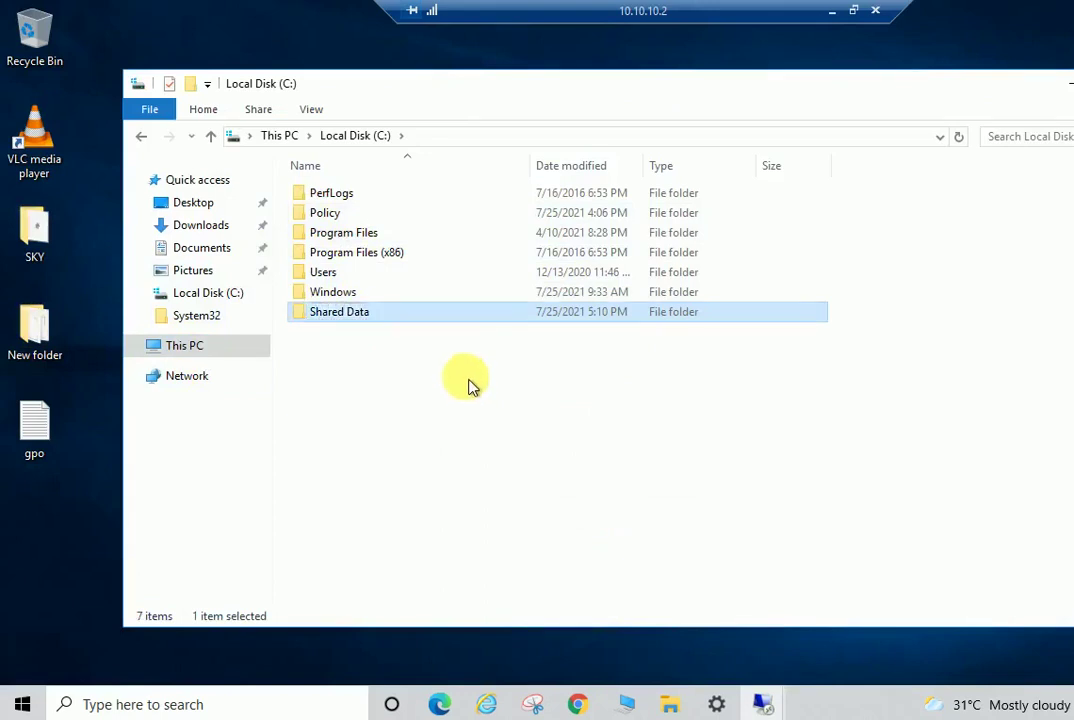
# Create a text document named Files inside the Shared Data folder
pyautogui.doubleClick(366, 318)
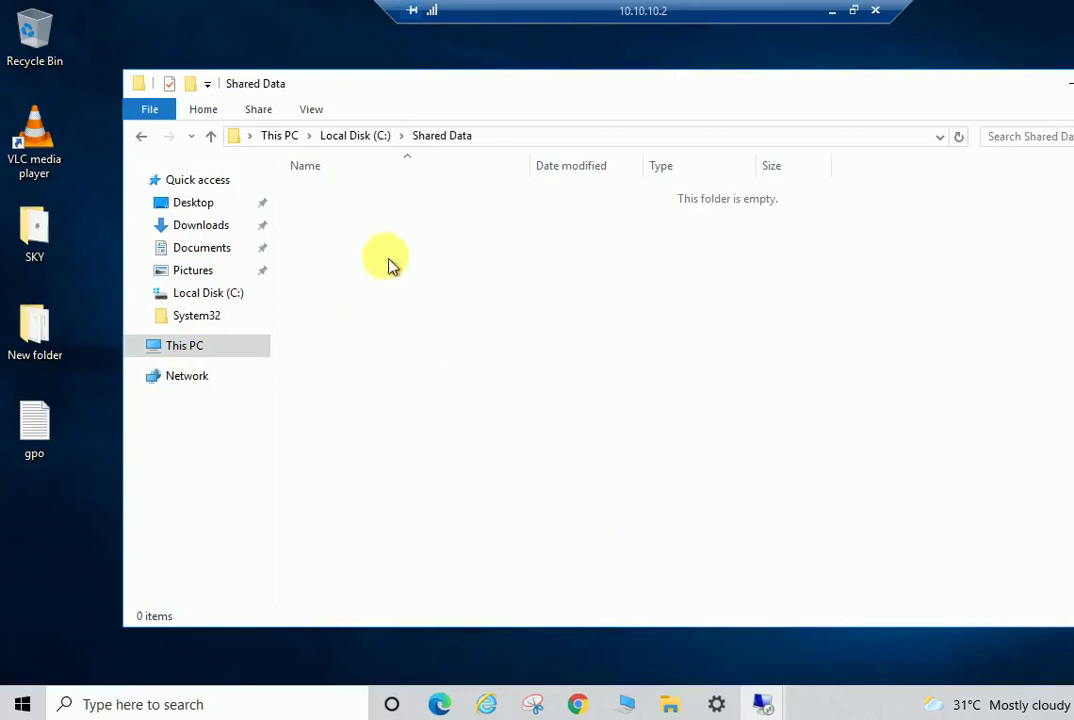
pyautogui.rightClick(390, 263)
pyautogui.moveTo(499, 492)
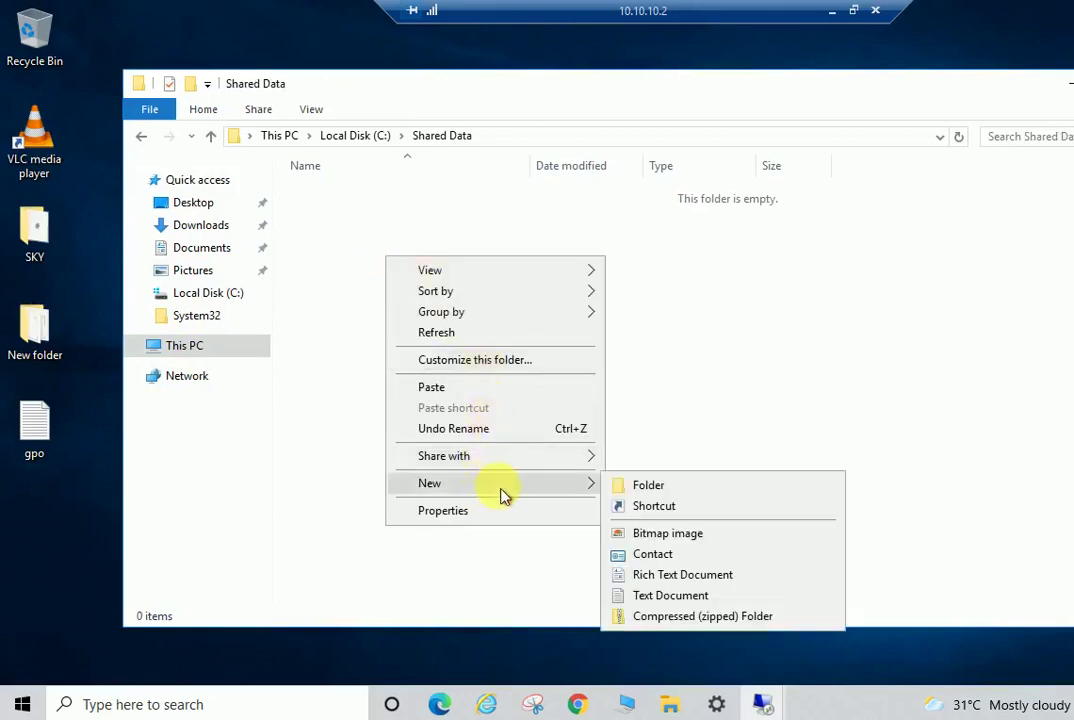
pyautogui.click(672, 595)
pyautogui.write('Files')
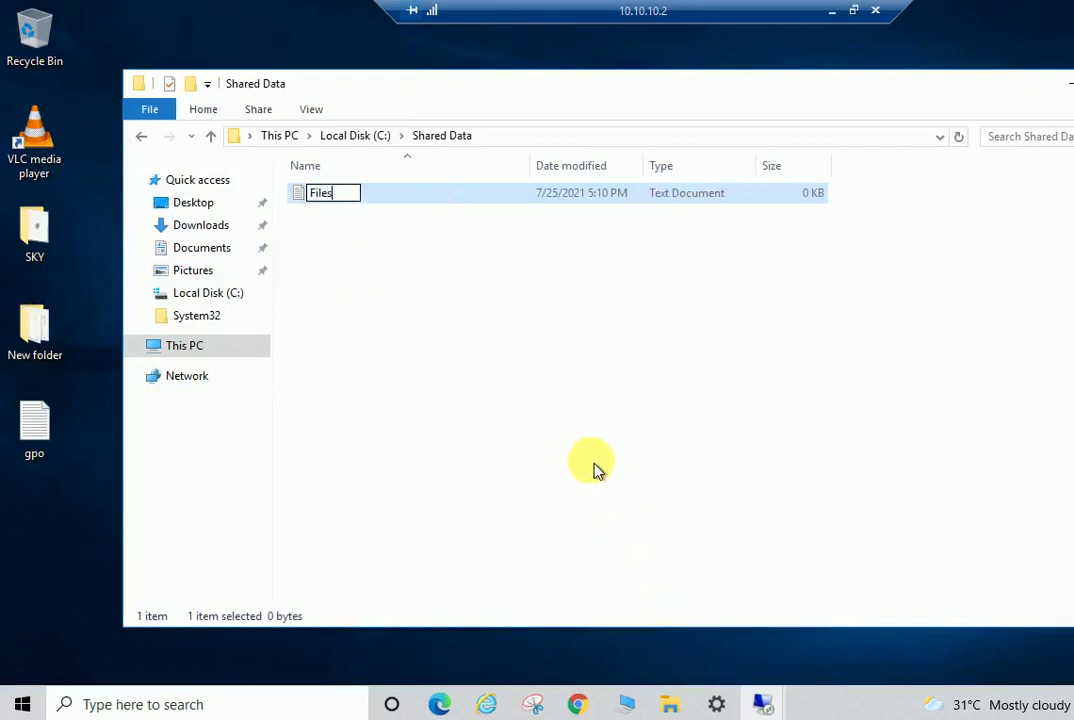
pyautogui.press('Return')
# Write XYZ in the Files text document, then save and close it
pyautogui.press('Return')
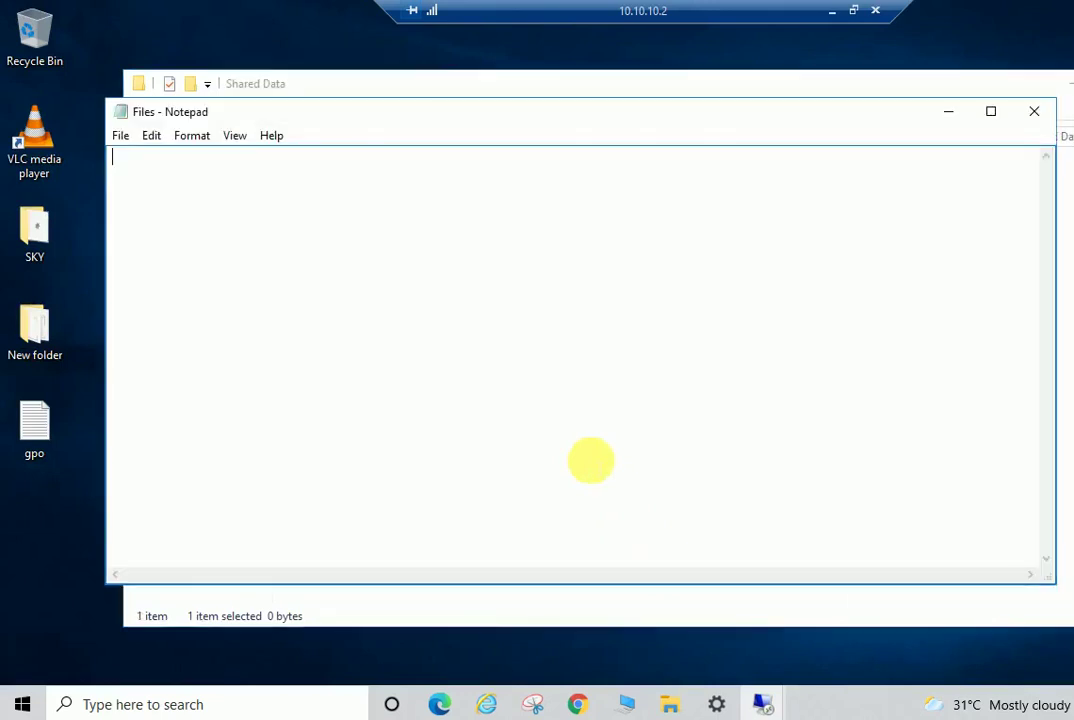
pyautogui.write('XYZ')
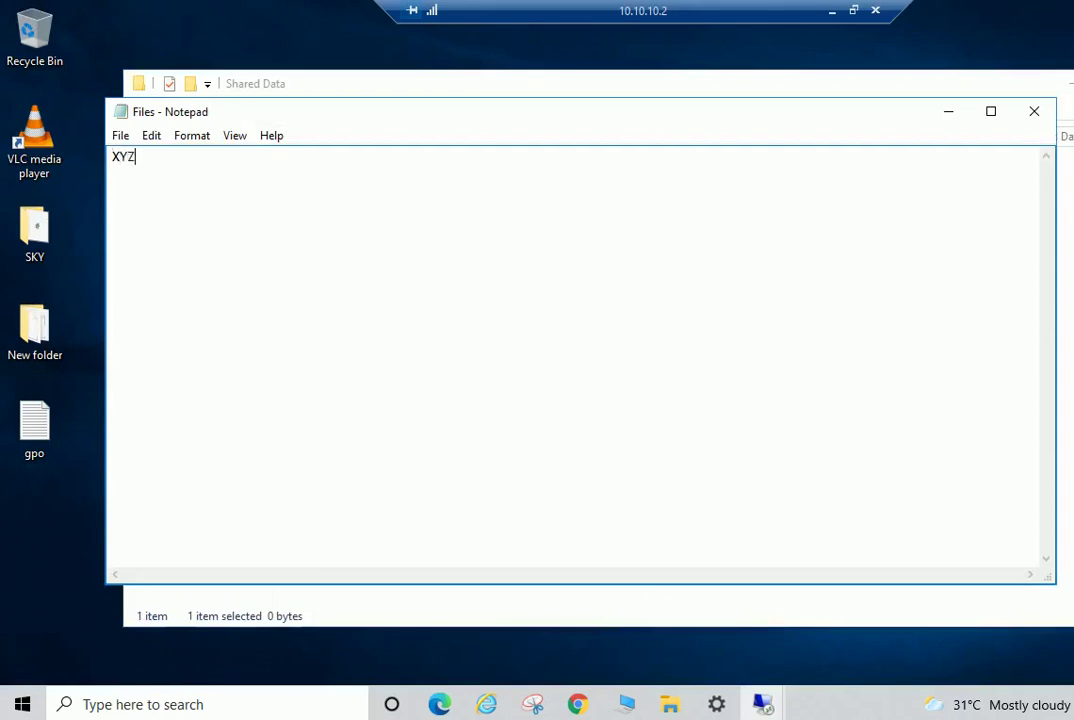
pyautogui.hotkey('alt', 'F4')
pyautogui.press('Return')
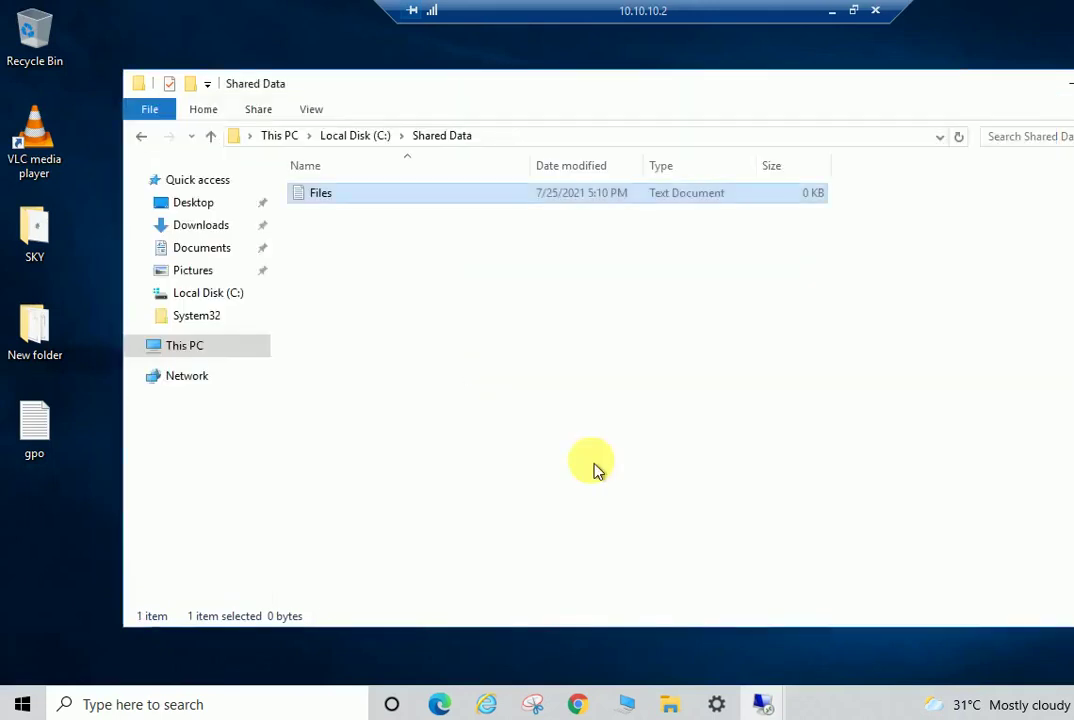
# Enable advanced sharing of the C:\Shared Data folder and open its share permissions
pyautogui.press('BackSpace')
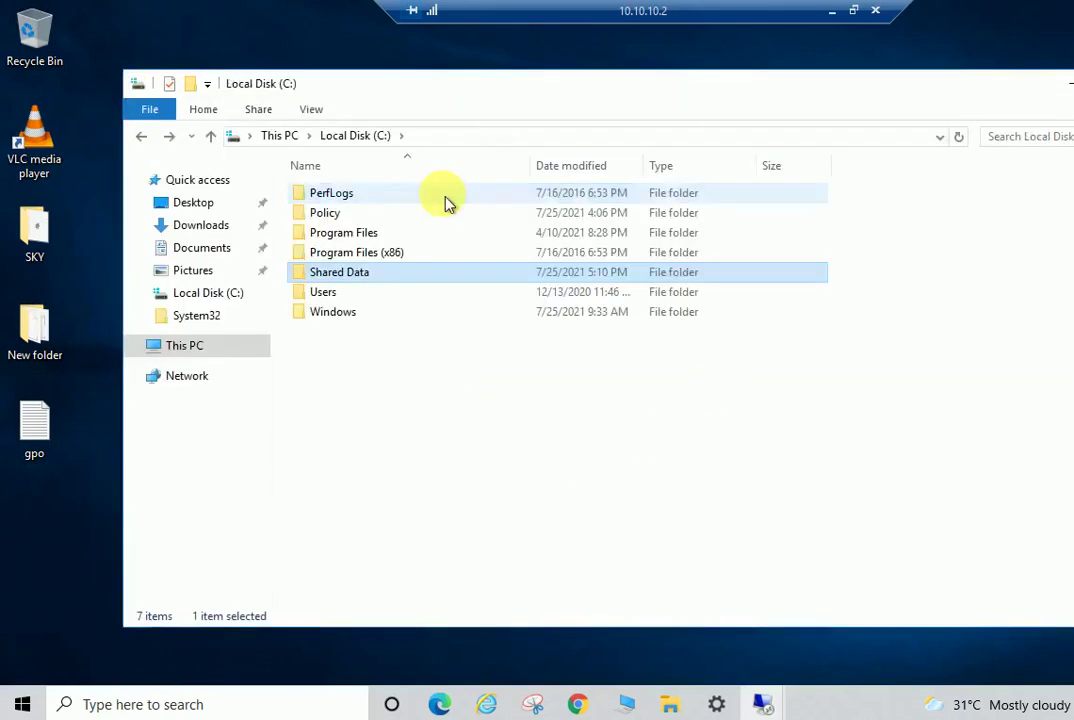
pyautogui.rightClick(347, 281)
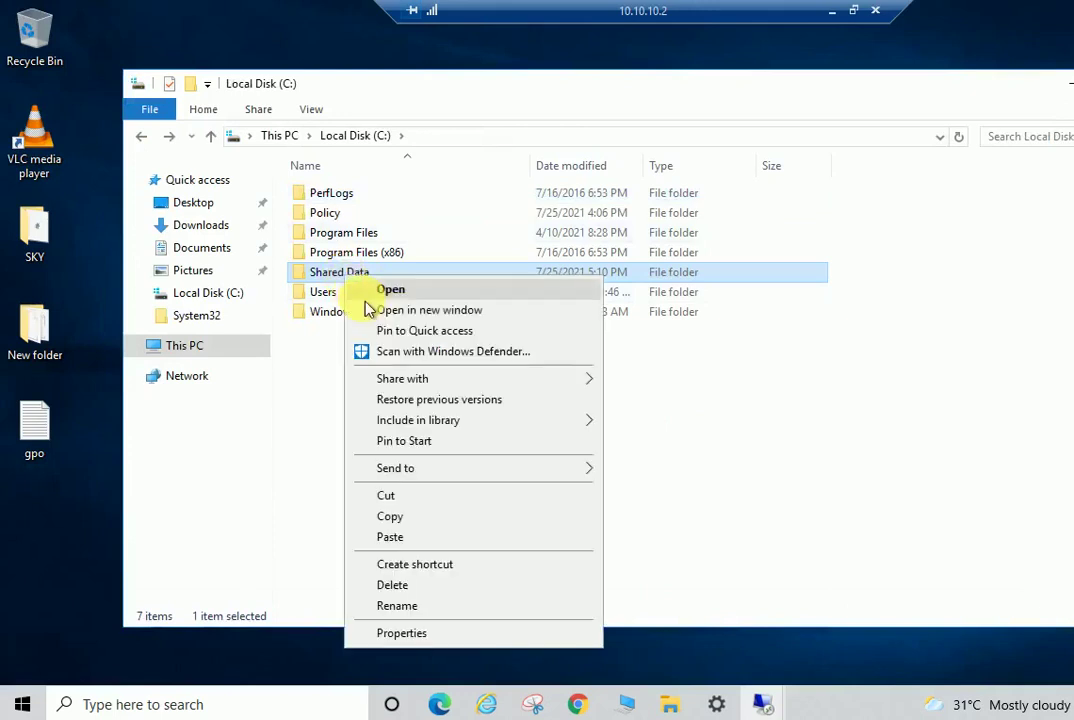
pyautogui.click(412, 632)
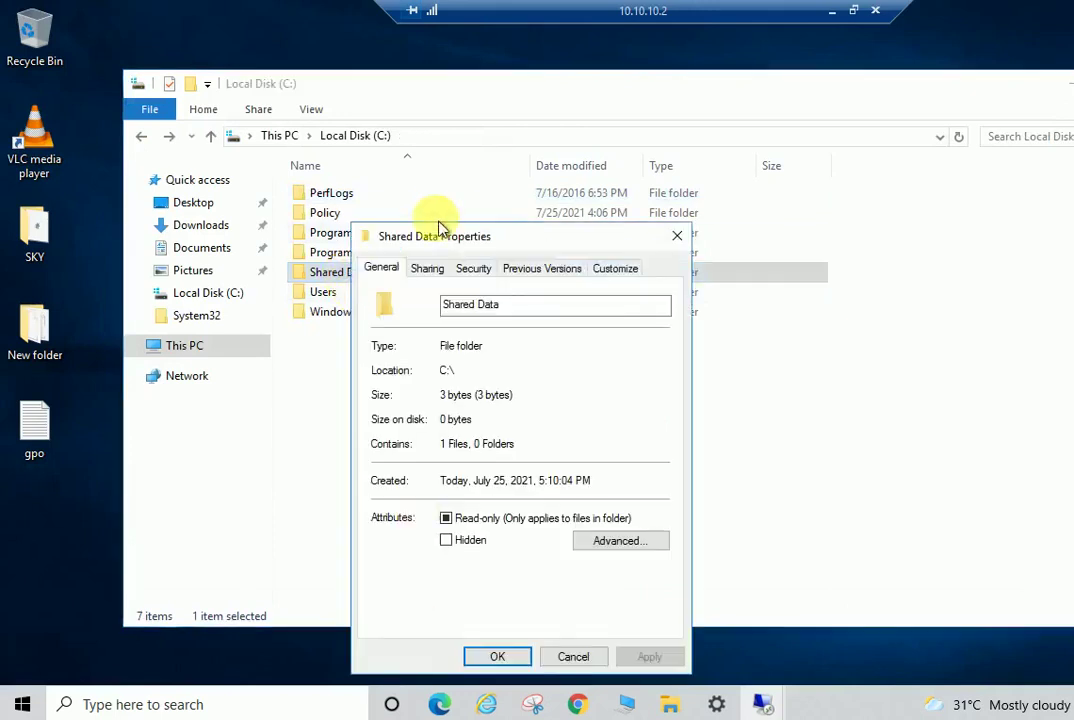
pyautogui.click(427, 268)
pyautogui.moveTo(499, 237); pyautogui.dragTo(473, 136)
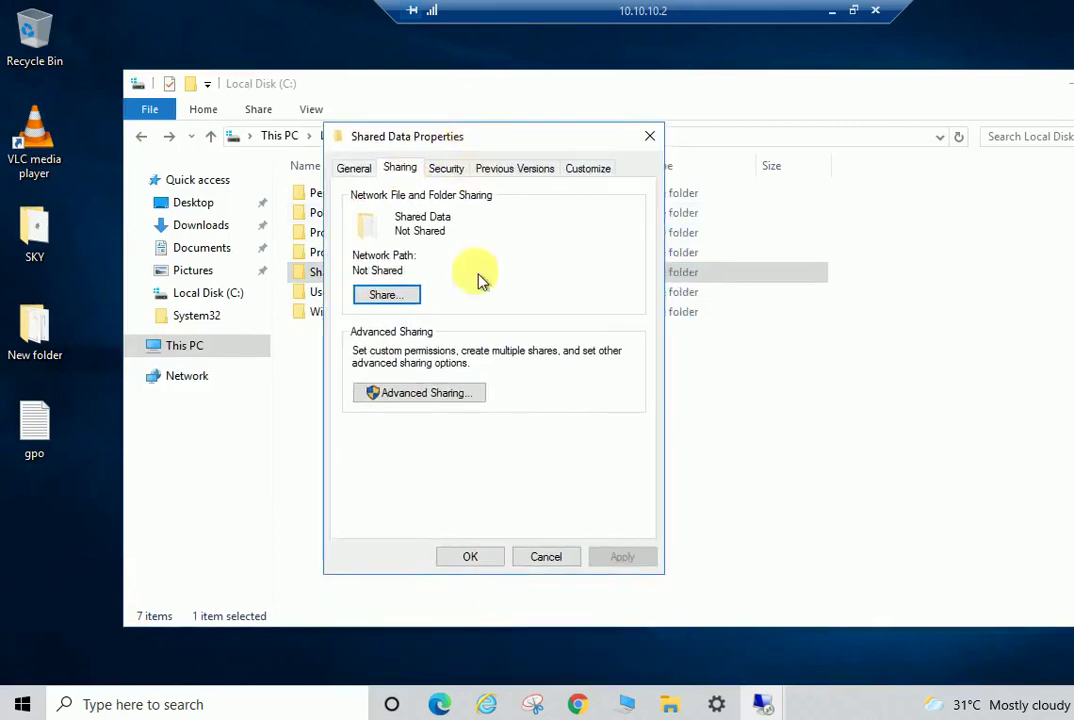
pyautogui.click(405, 394)
pyautogui.click(353, 201)
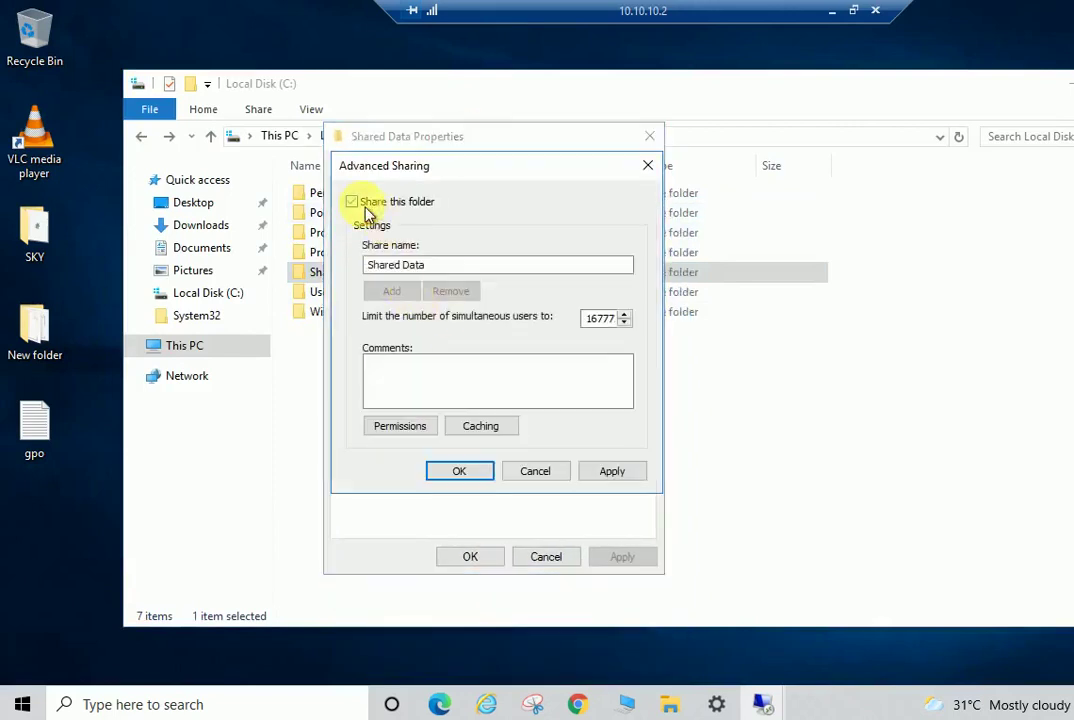
pyautogui.click(405, 430)
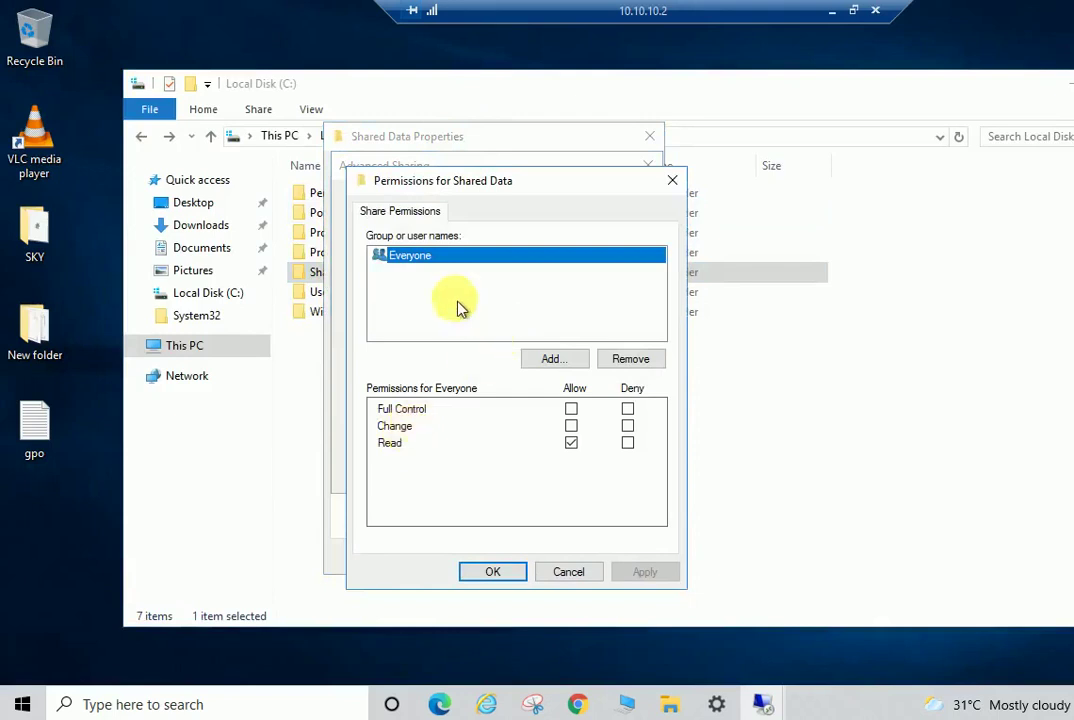
pyautogui.click(561, 362)
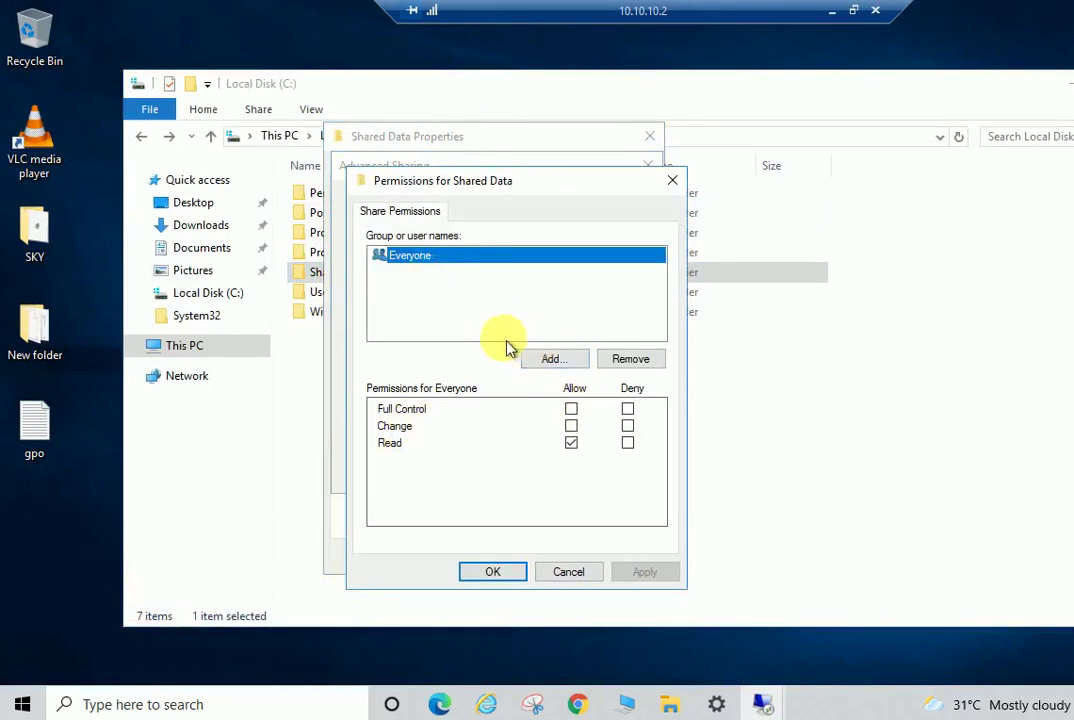
pyautogui.click(551, 359)
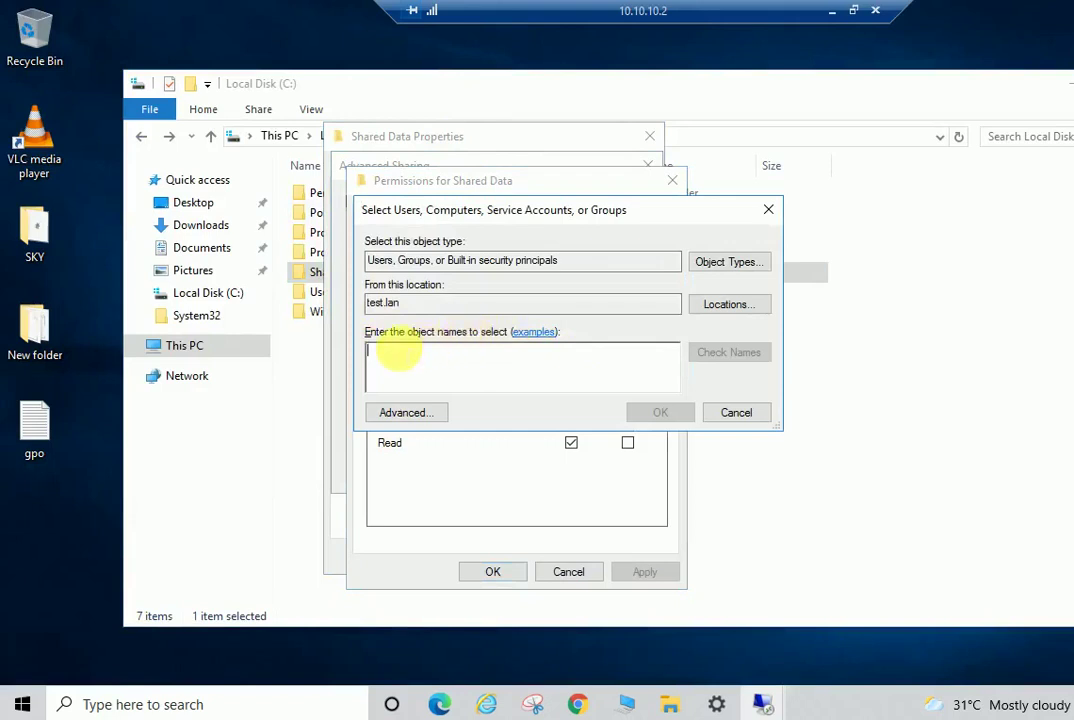
pyautogui.click(740, 417)
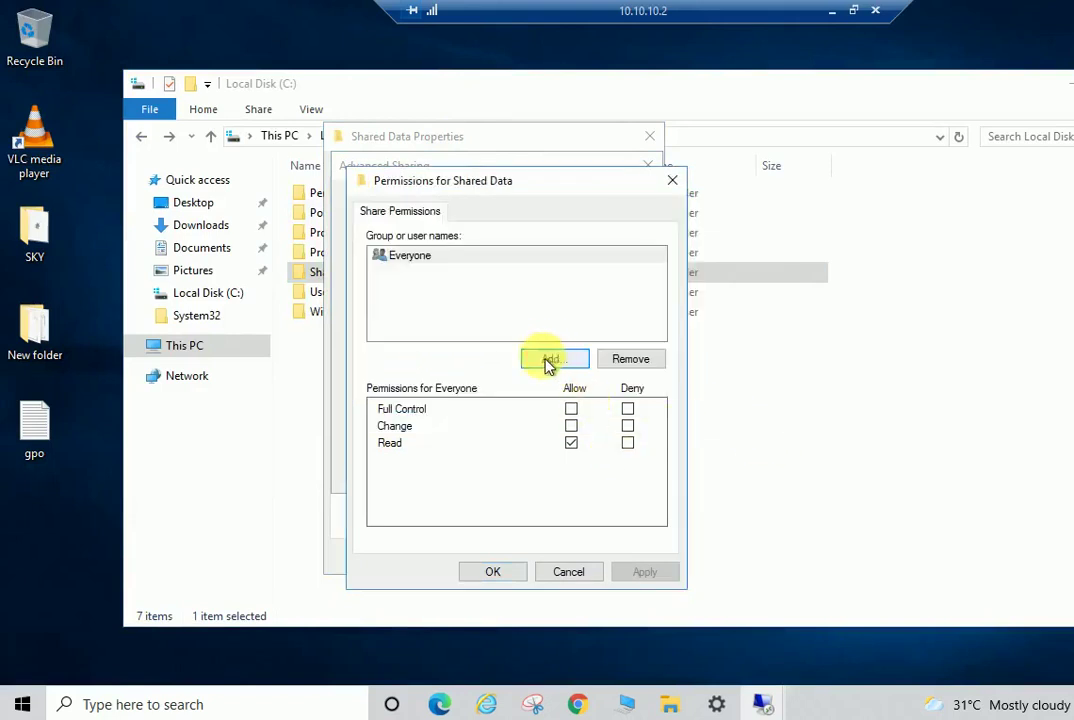
# Allow Everyone Full Control on the Shared Data share, apply the sharing settings, and close the folder's properties and File Explorer
pyautogui.click(571, 409)
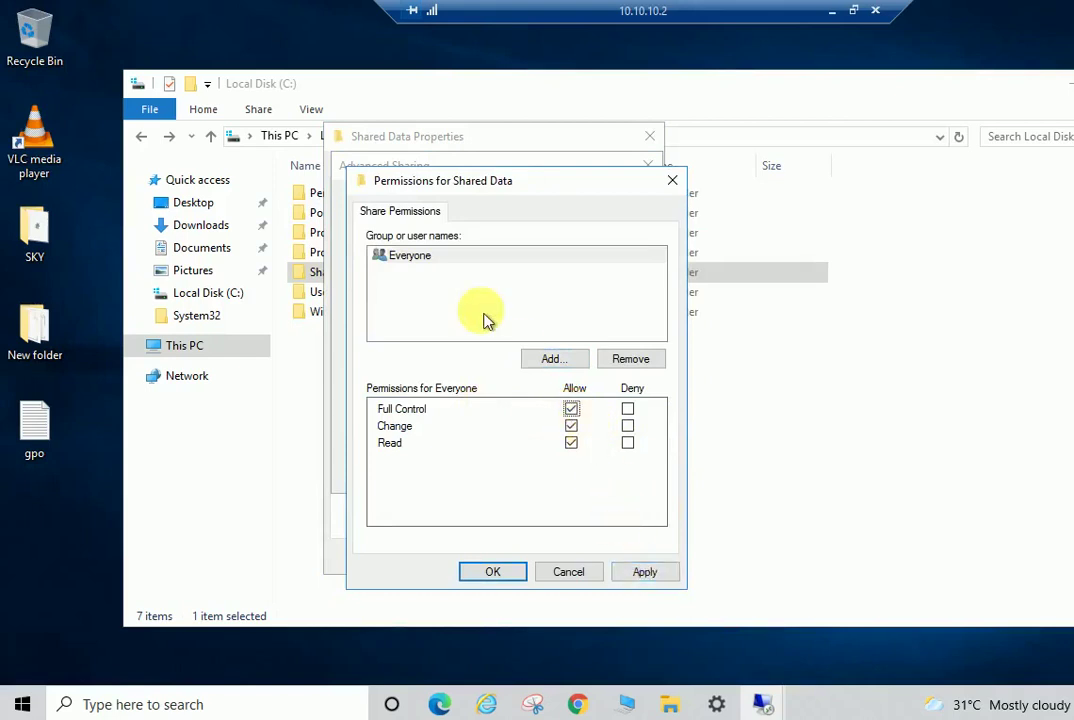
pyautogui.click(645, 580)
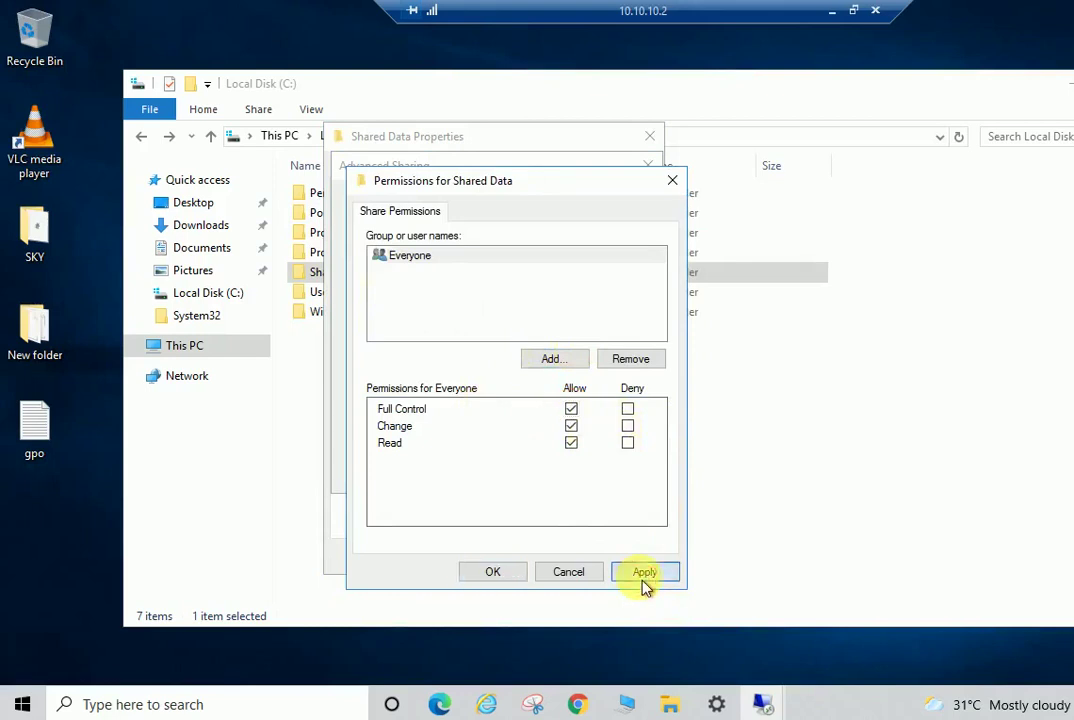
pyautogui.click(497, 574)
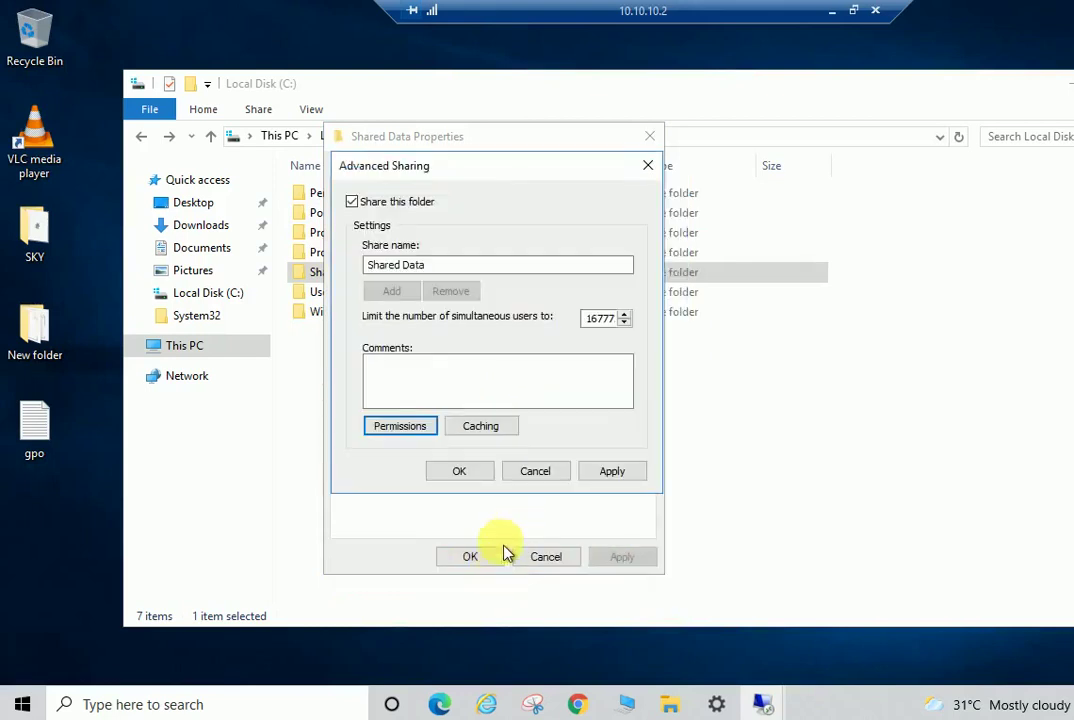
pyautogui.click(611, 471)
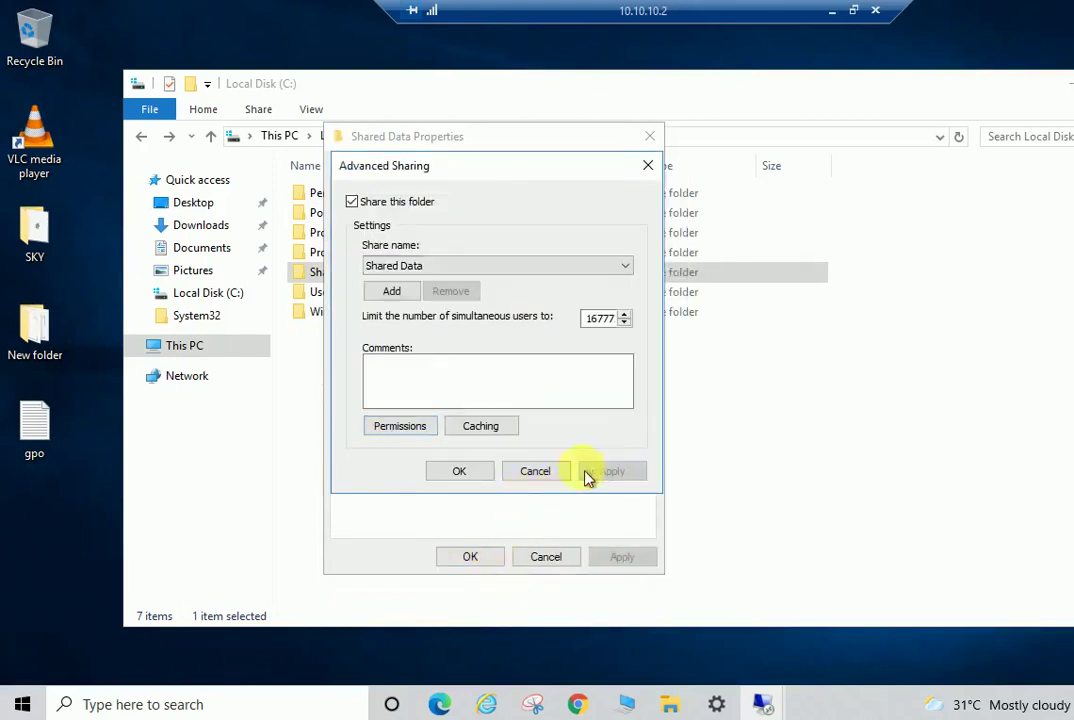
pyautogui.click(460, 473)
pyautogui.click(472, 558)
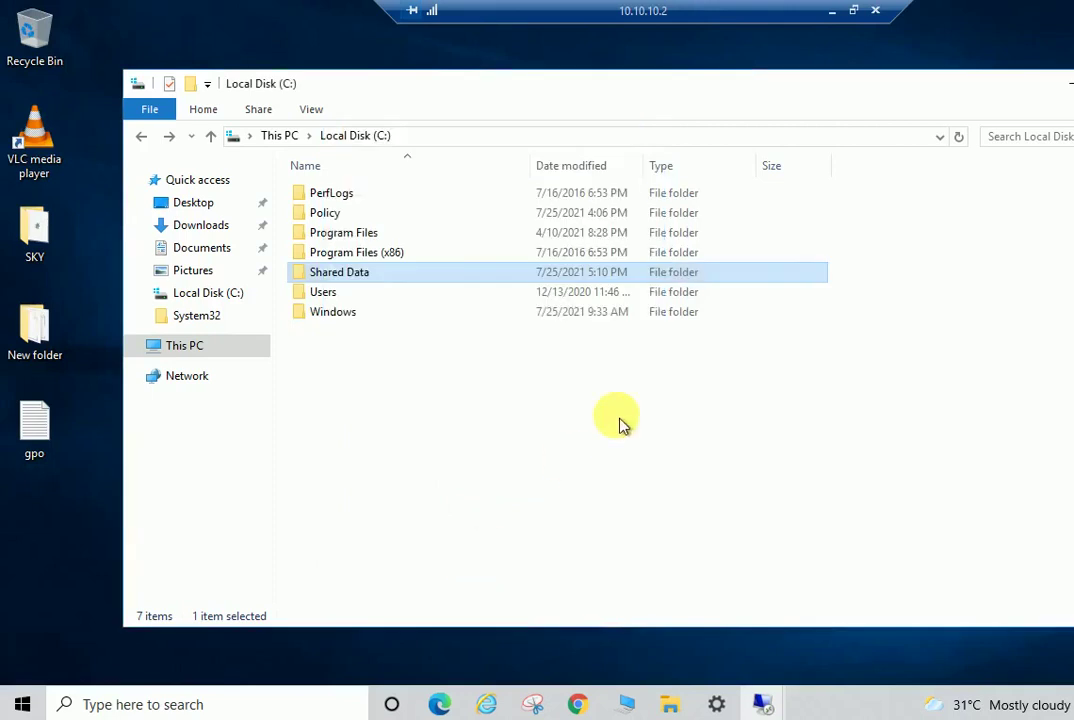
pyautogui.hotkey('alt', 'F4')
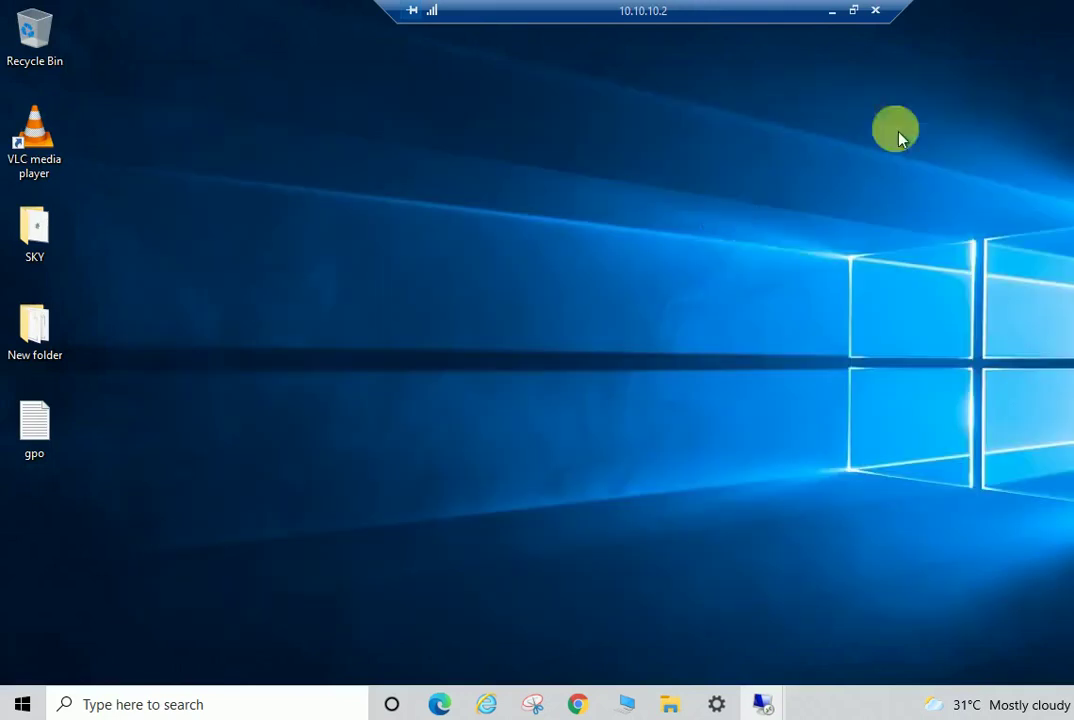
# Open the network location \\10.10.10.2 from the Run dialog and select the Shared Data share
pyautogui.press('super+r')
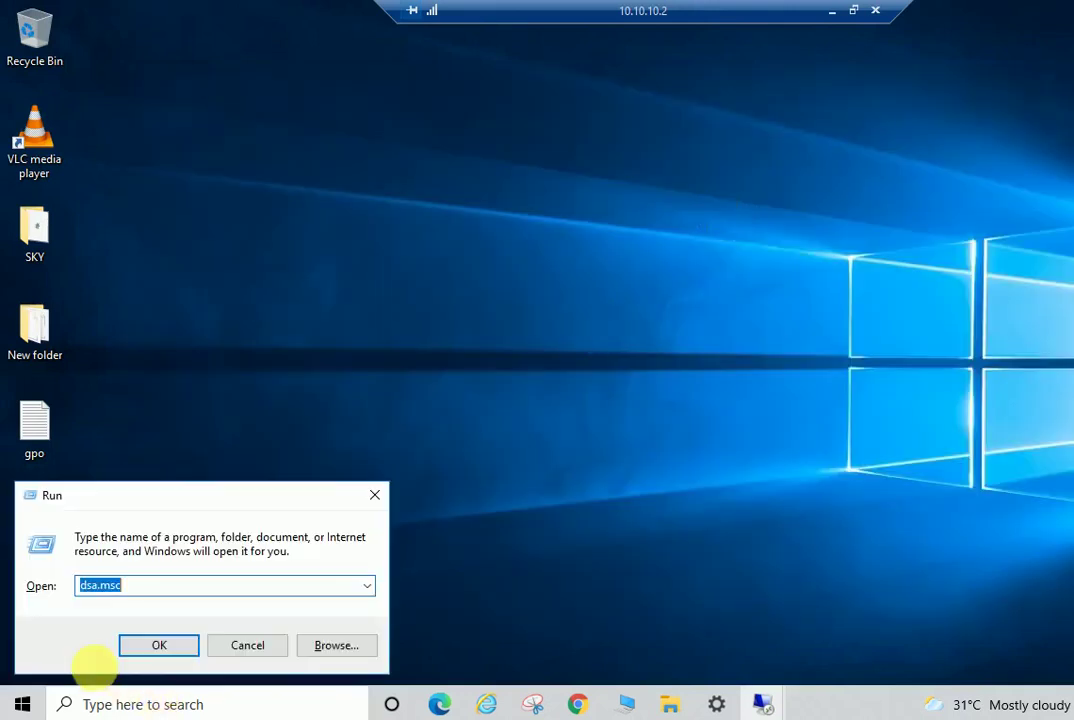
pyautogui.write('\\\\')
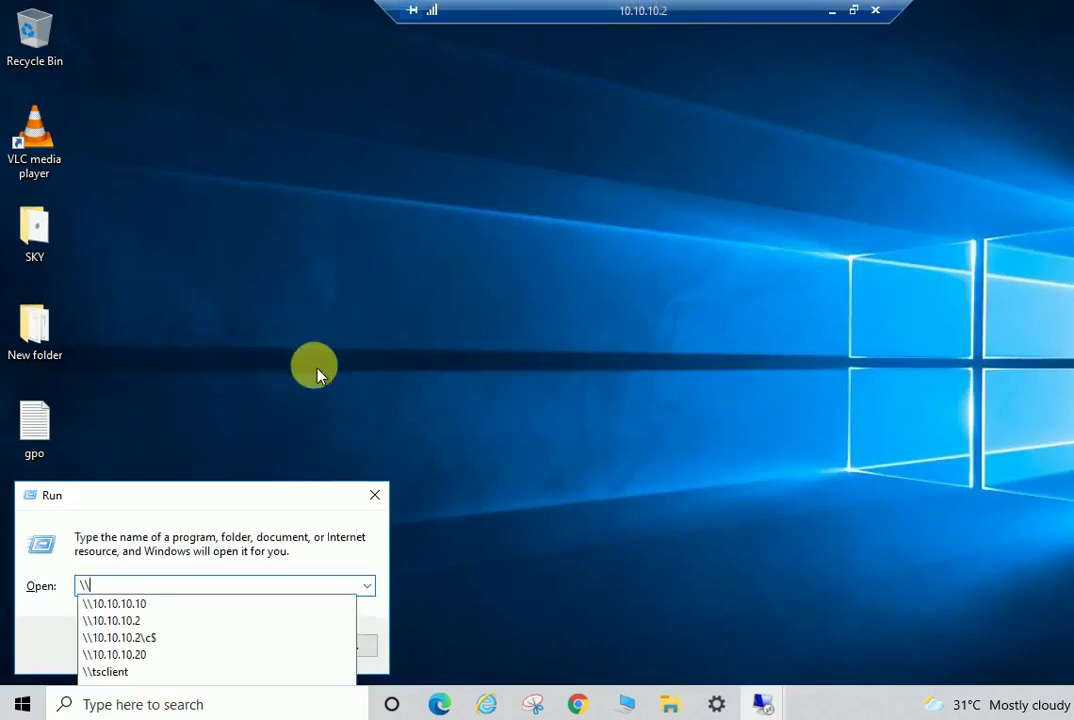
pyautogui.press('Down')
pyautogui.press('Down')
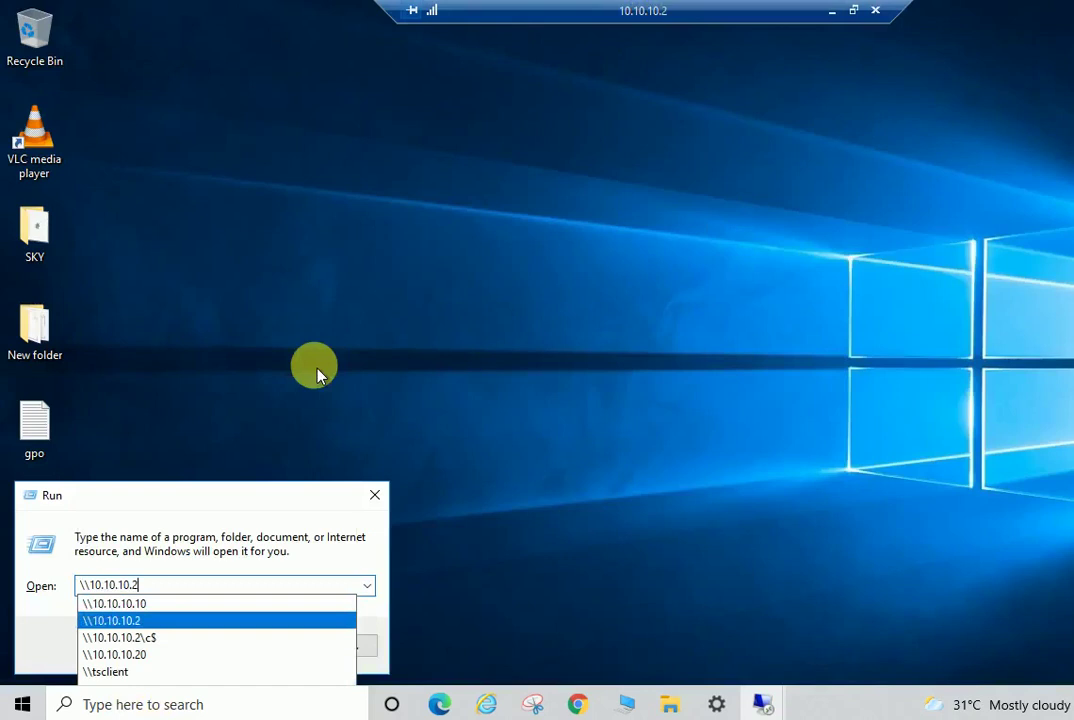
pyautogui.press('Return')
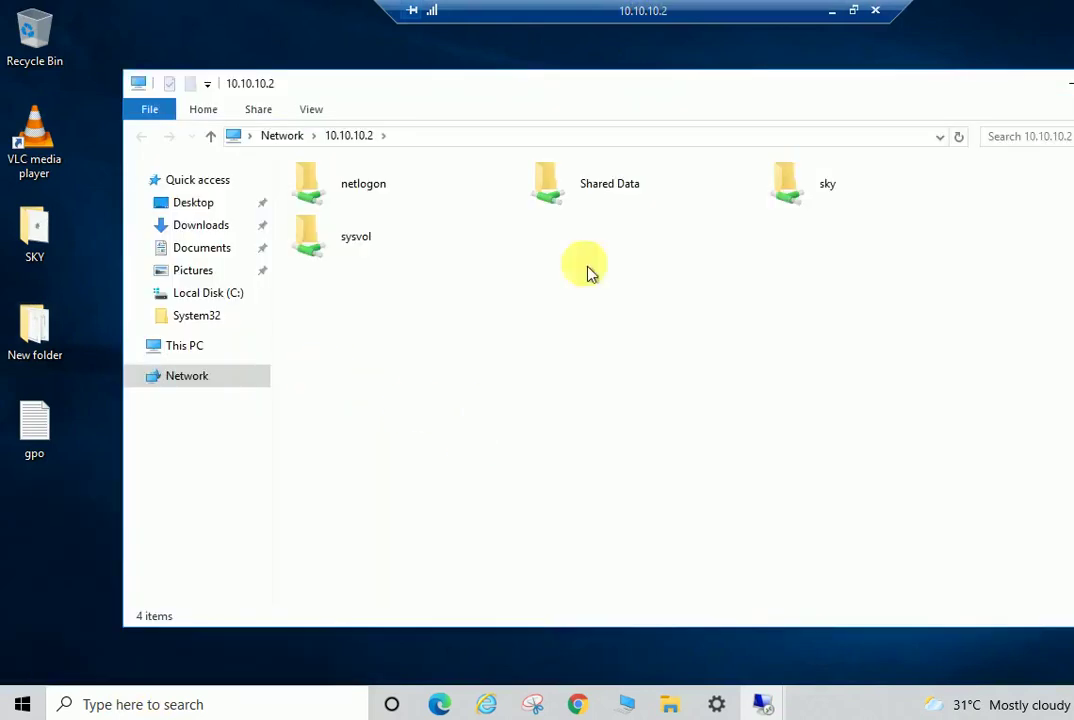
pyautogui.click(603, 196)
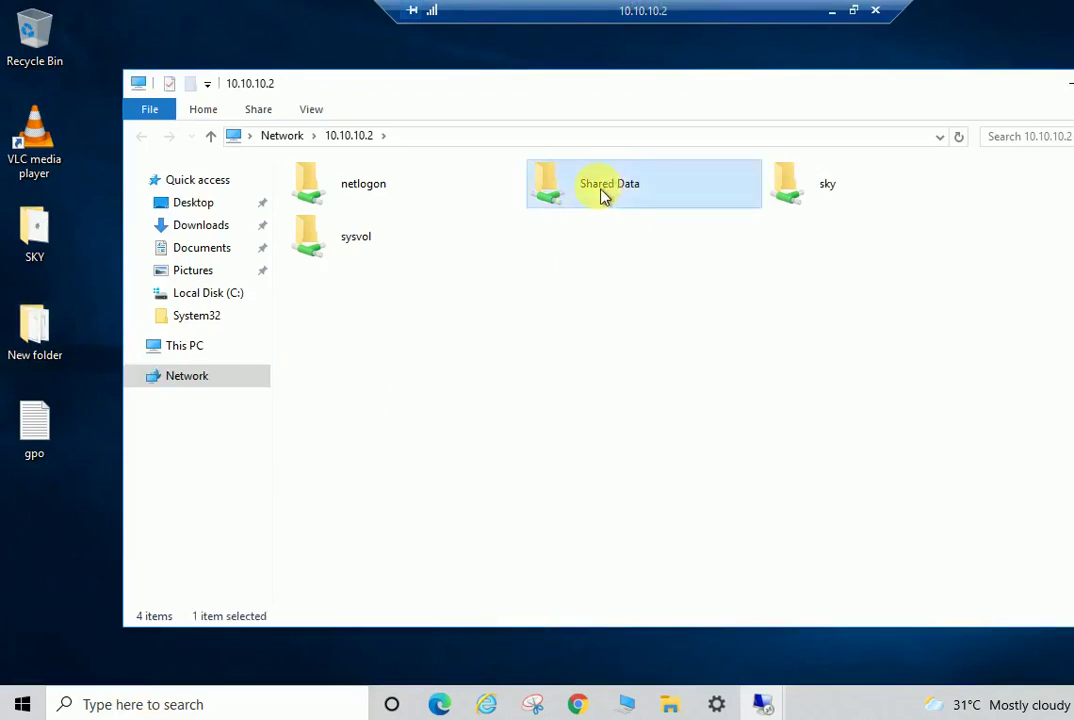
# Open the Shared Data share to check its contents, and close the window
pyautogui.doubleClick(603, 196)
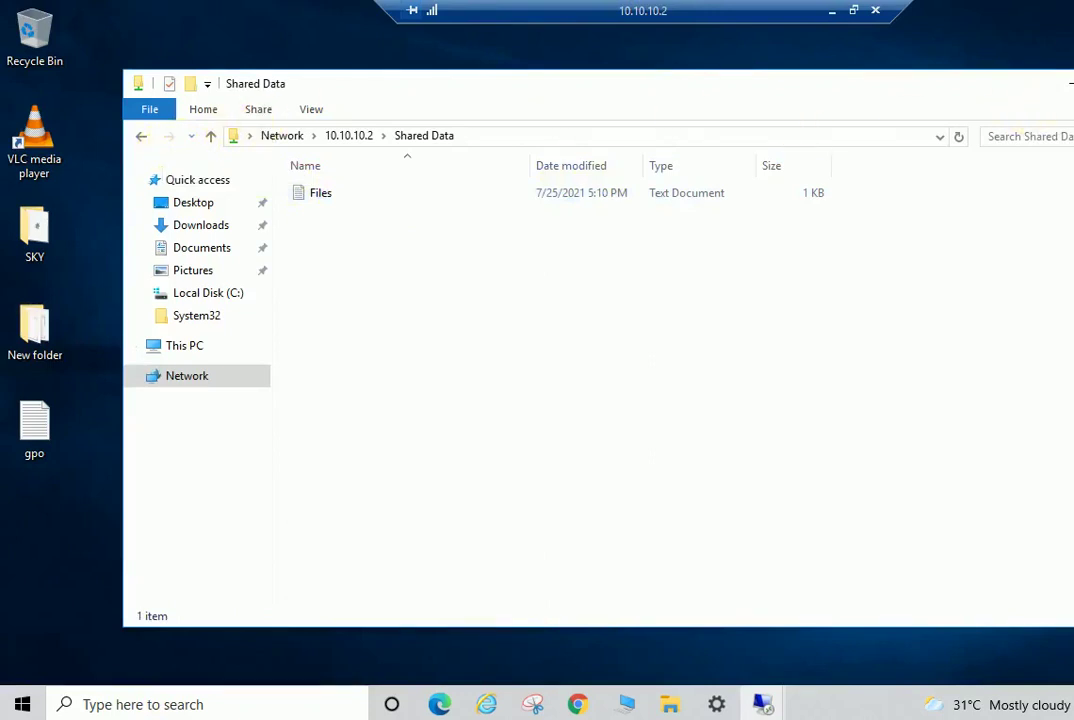
pyautogui.hotkey('alt', 'F4')
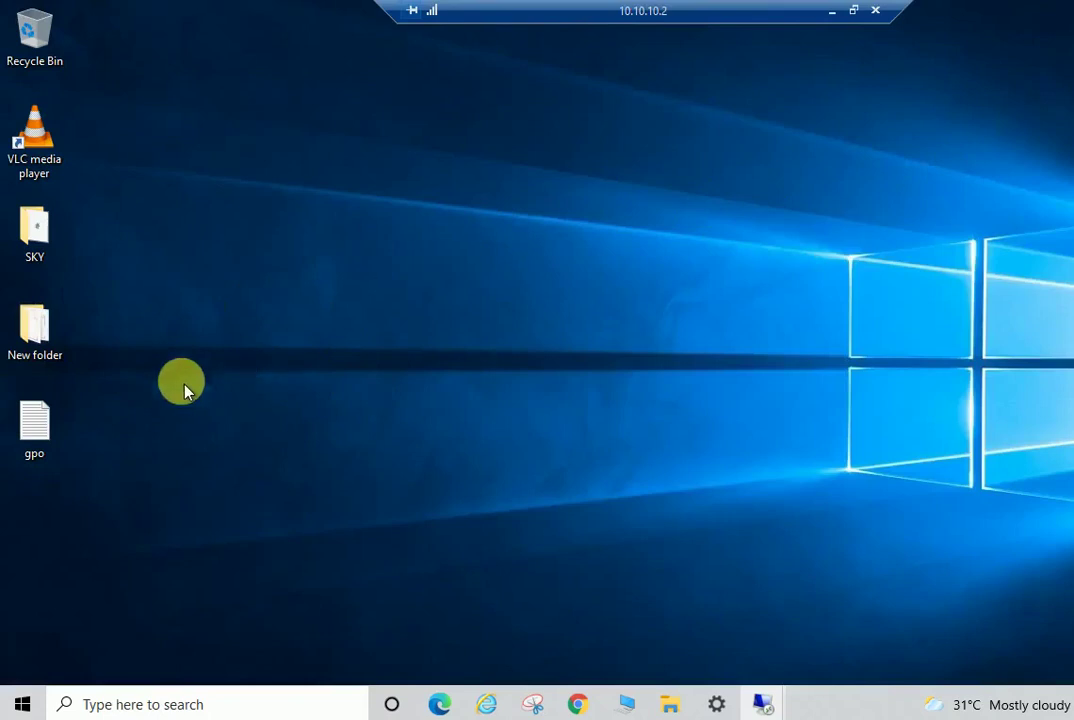
# Open Server Manager on the server, view the Local Server properties, and close it
pyautogui.click(20, 704)
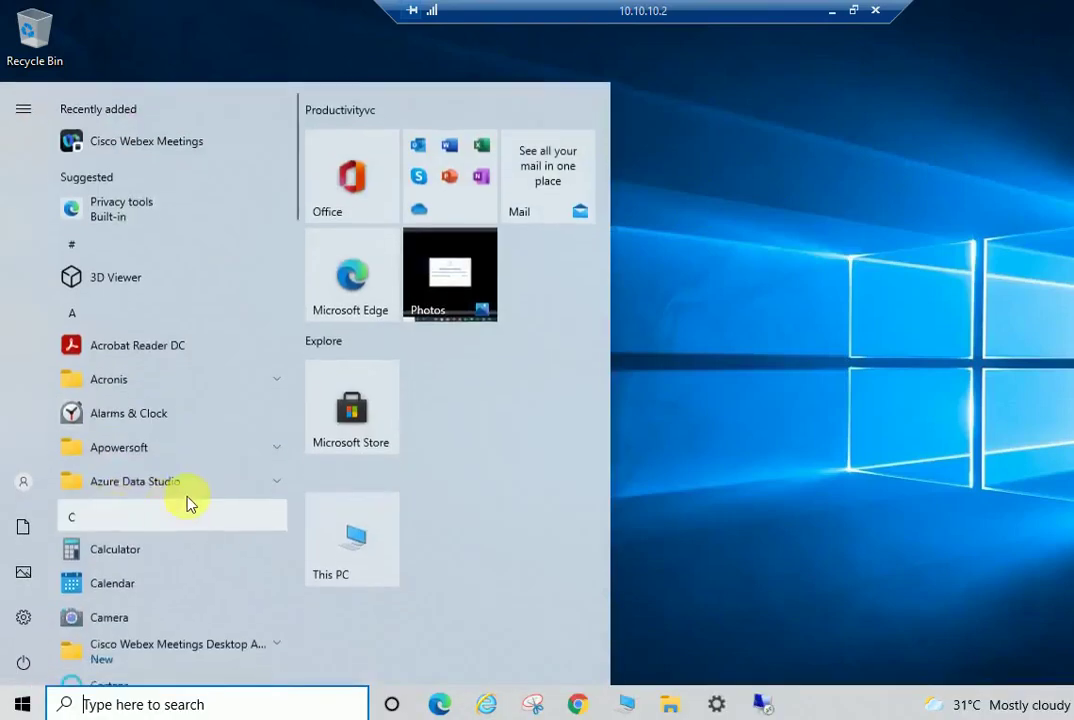
pyautogui.click(790, 300)
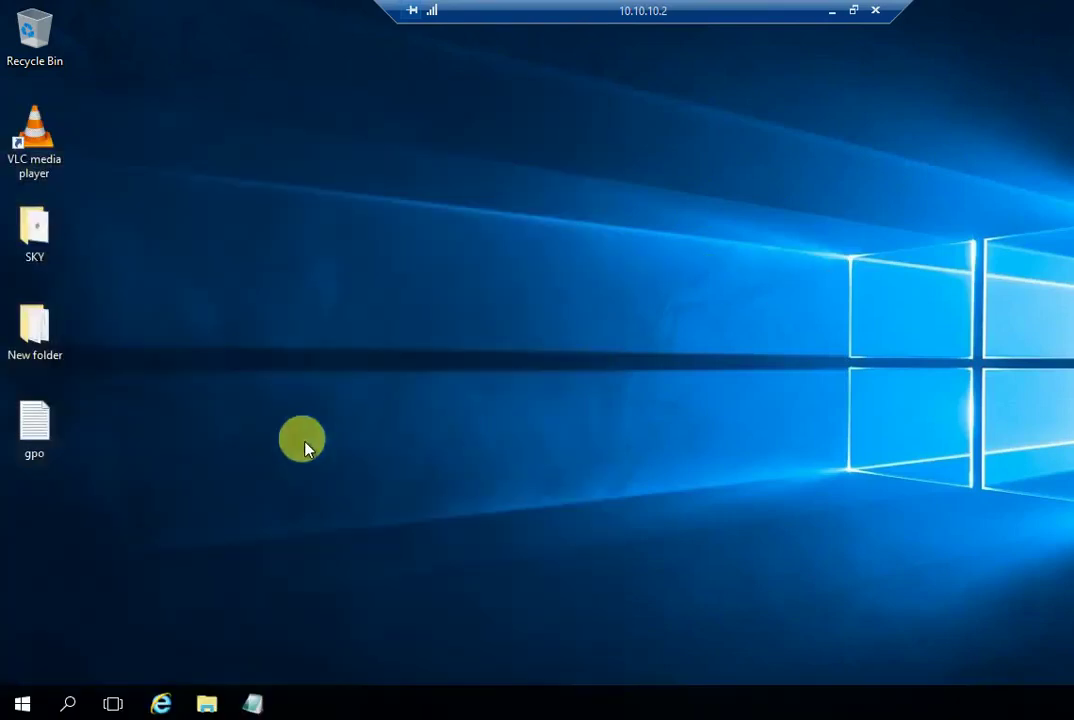
pyautogui.click(22, 704)
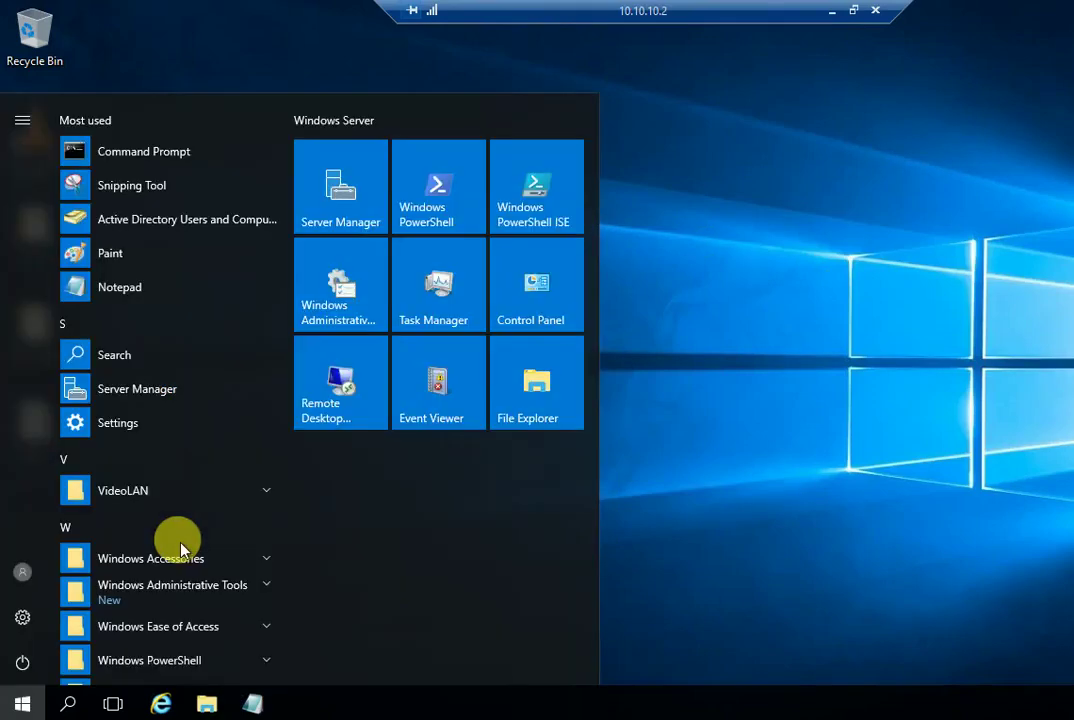
pyautogui.click(341, 212)
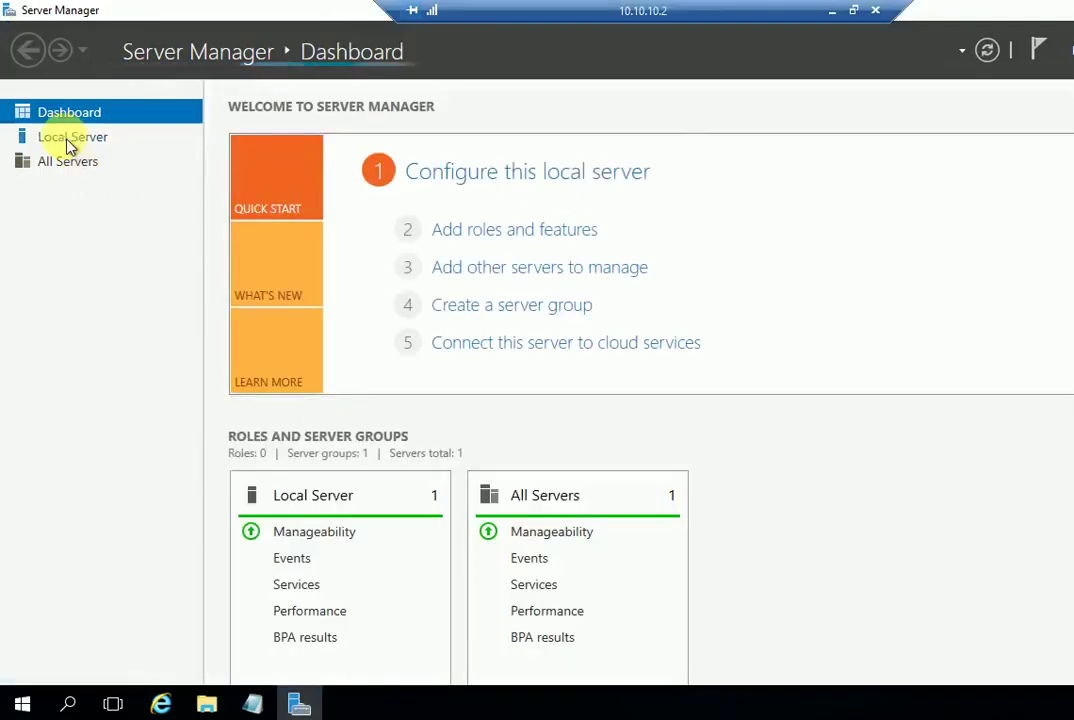
pyautogui.click(70, 143)
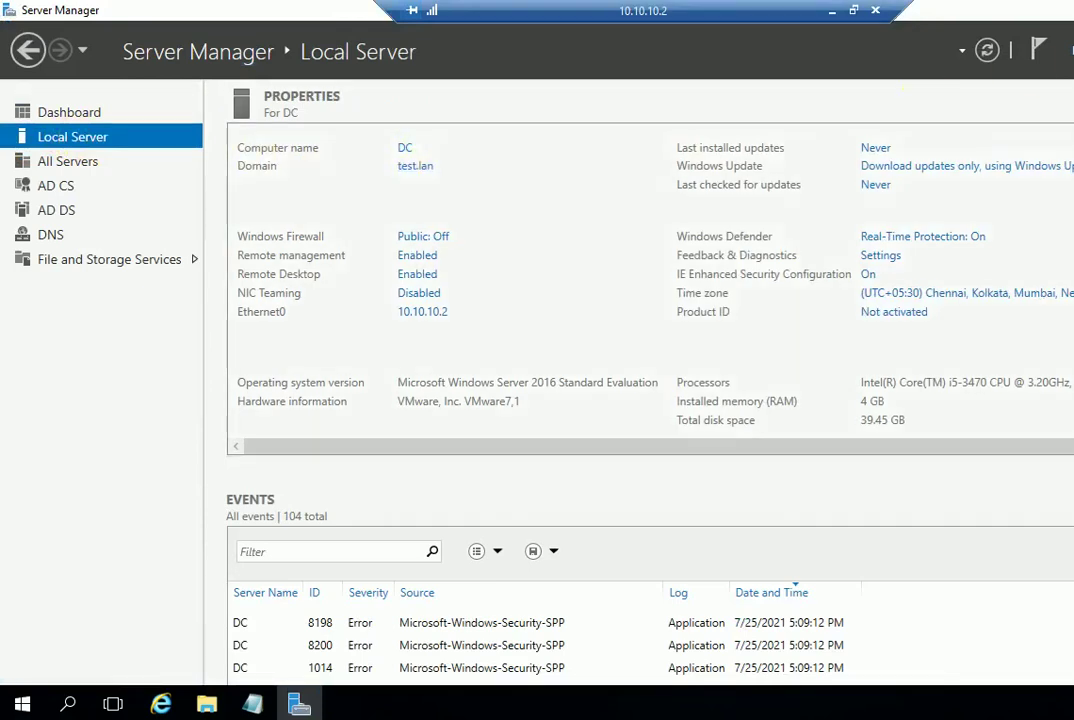
pyautogui.hotkey('alt', 'F4')
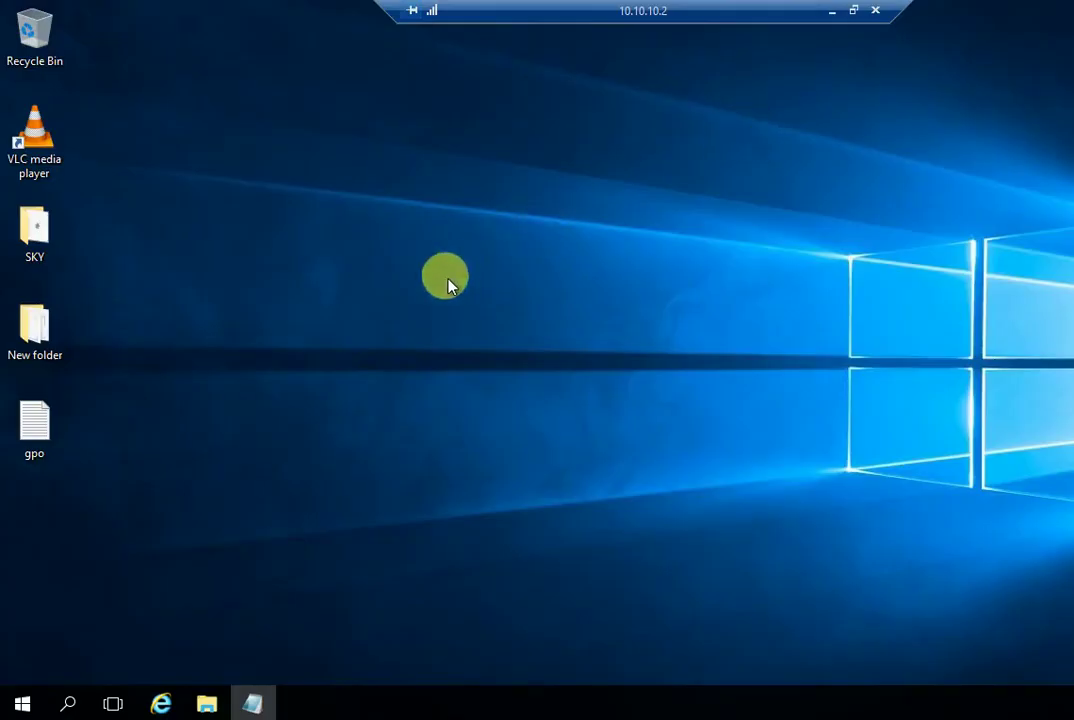
# Refresh the desktop and launch the Group Policy Management console by running gpmc.msc
pyautogui.rightClick(398, 232)
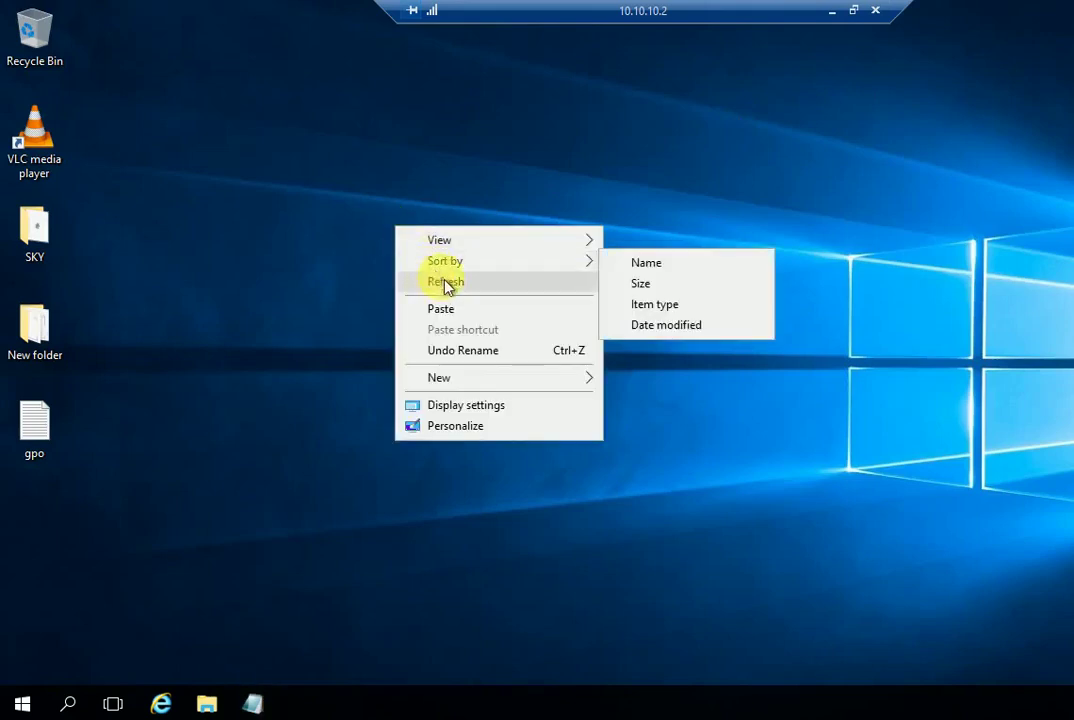
pyautogui.click(446, 284)
pyautogui.press('super+r')
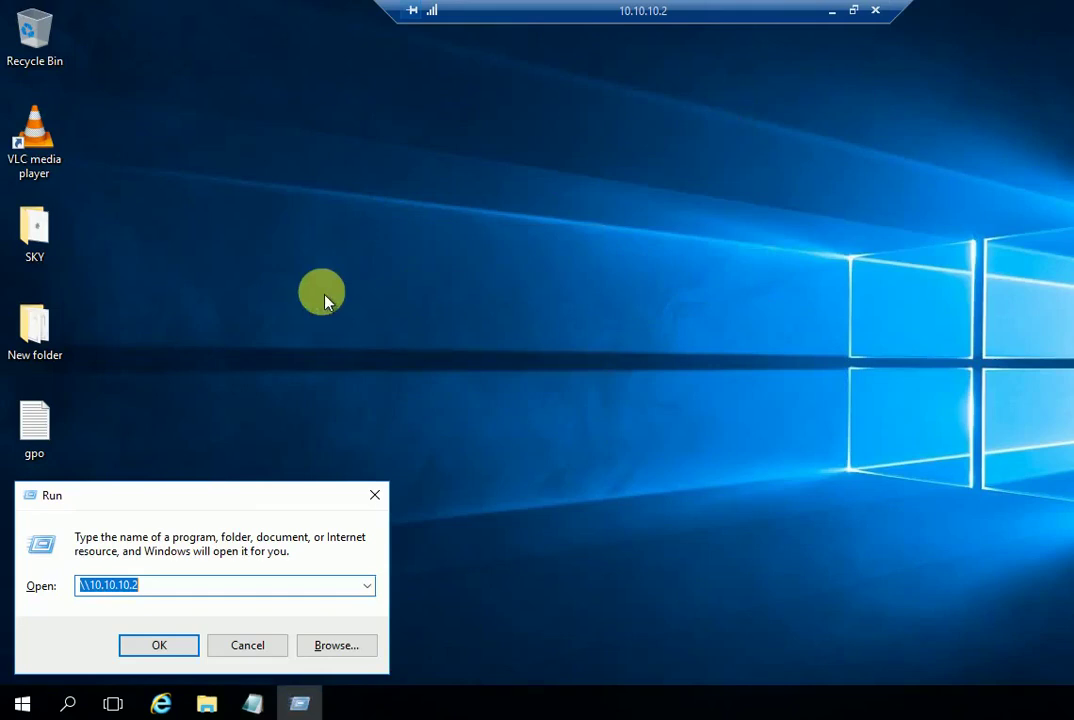
pyautogui.write('gp')
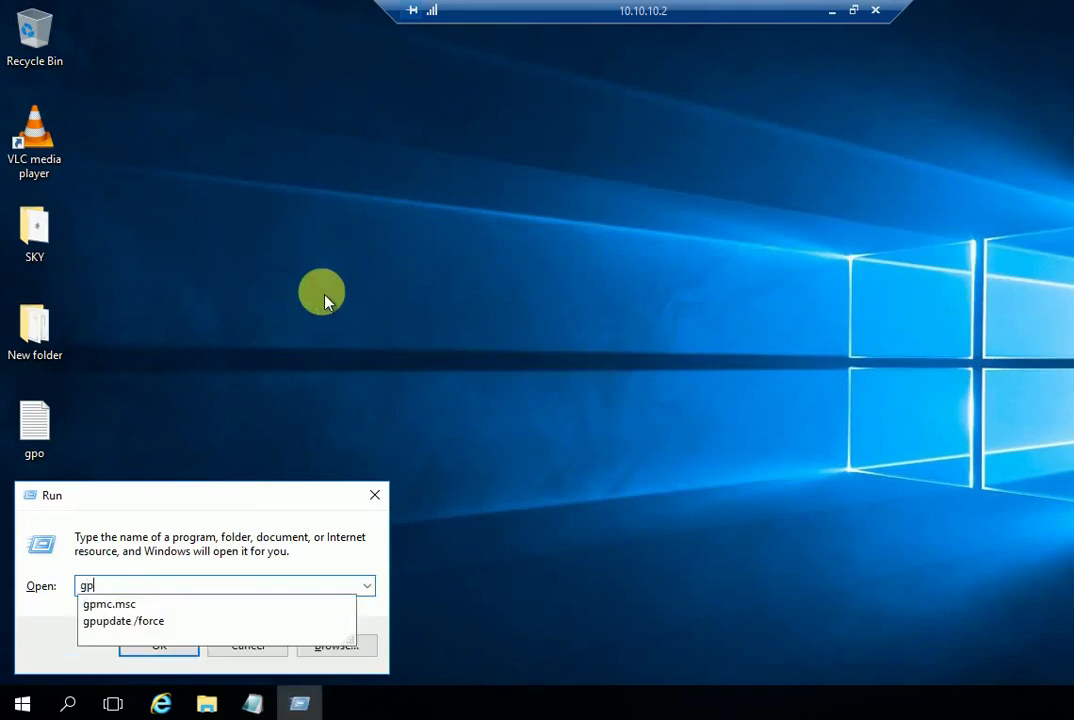
pyautogui.press('Down')
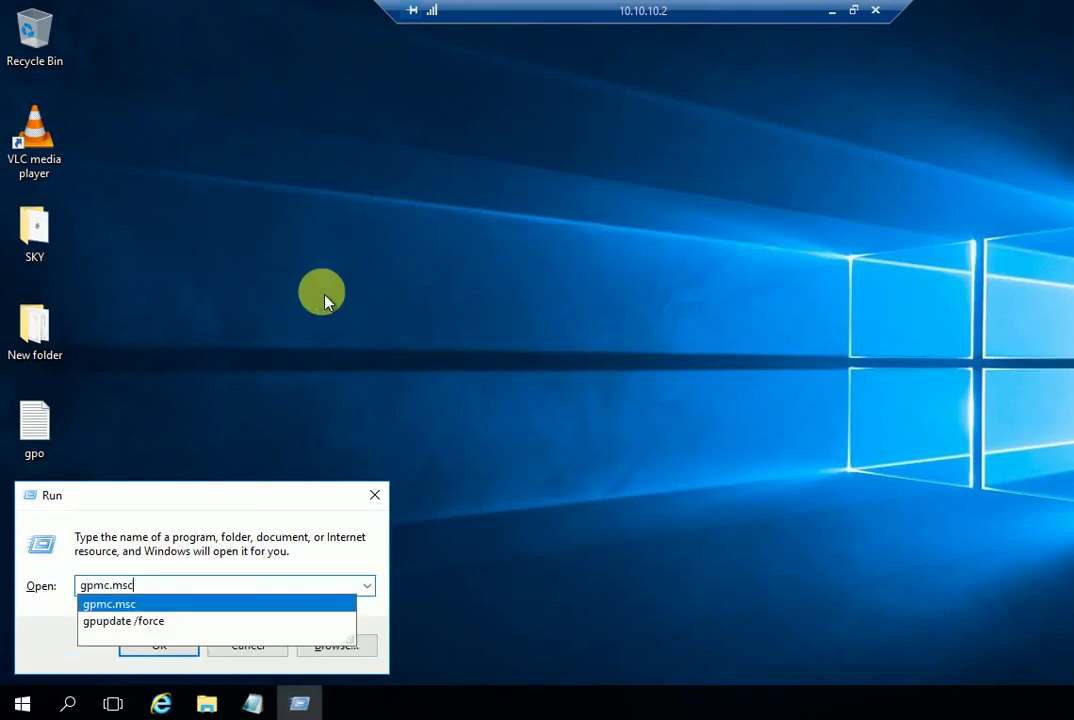
pyautogui.press('Return')
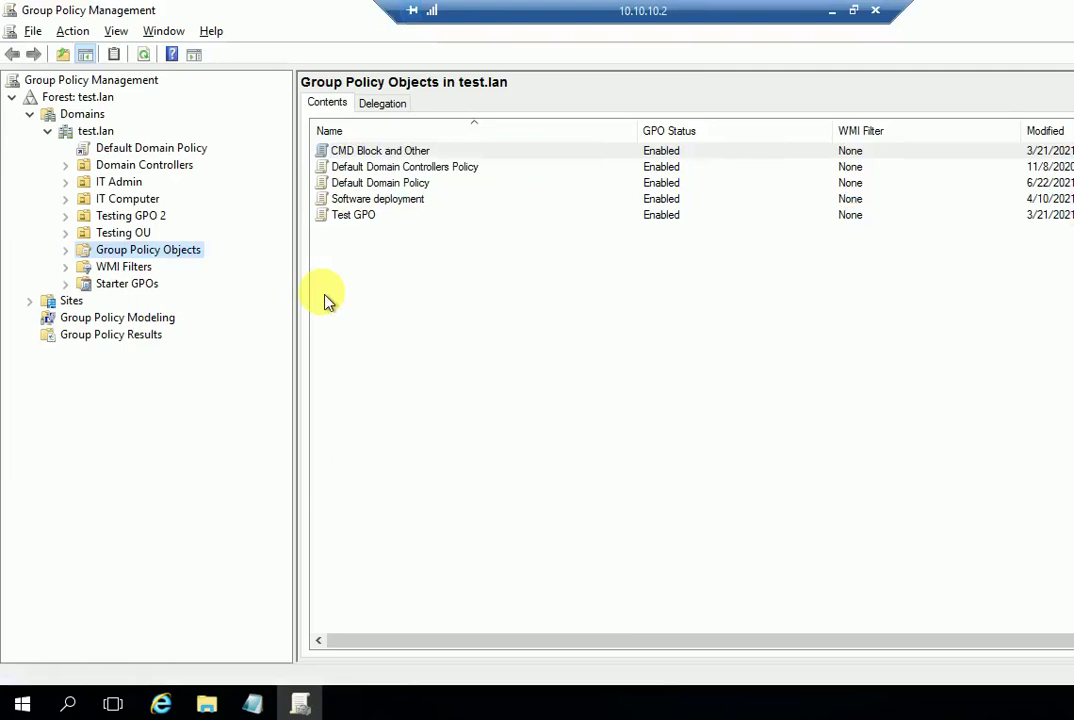
# Create a new GPO named Map Network Drive_Test under Group Policy Objects in the test.lan domain
pyautogui.rightClick(113, 263)
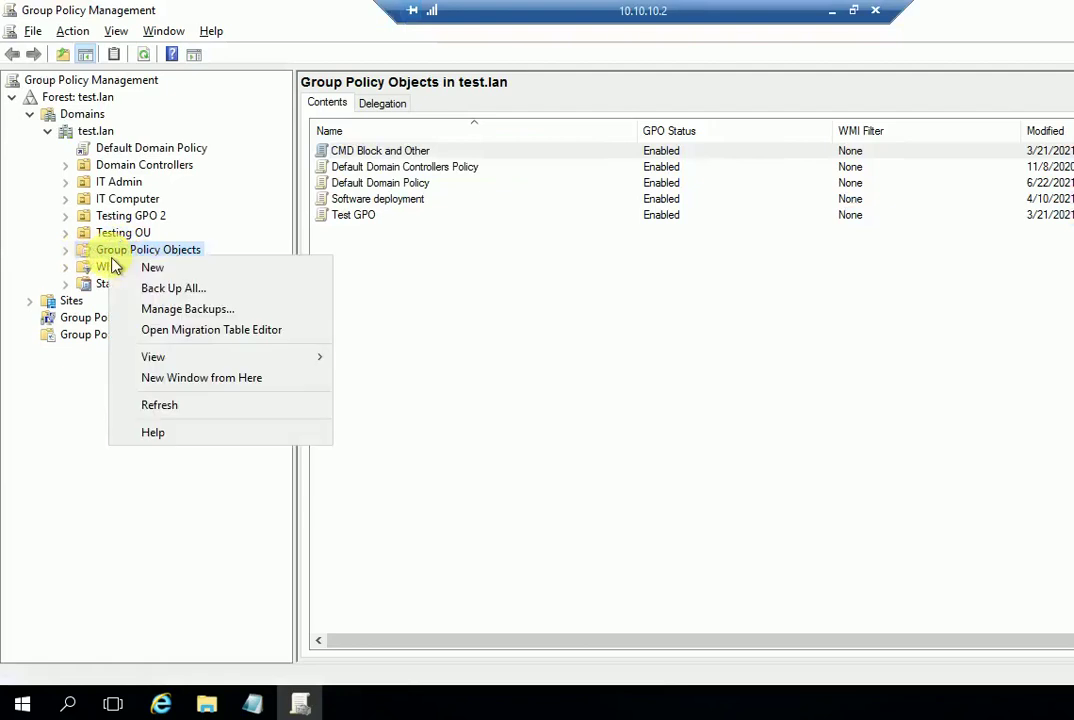
pyautogui.click(443, 295)
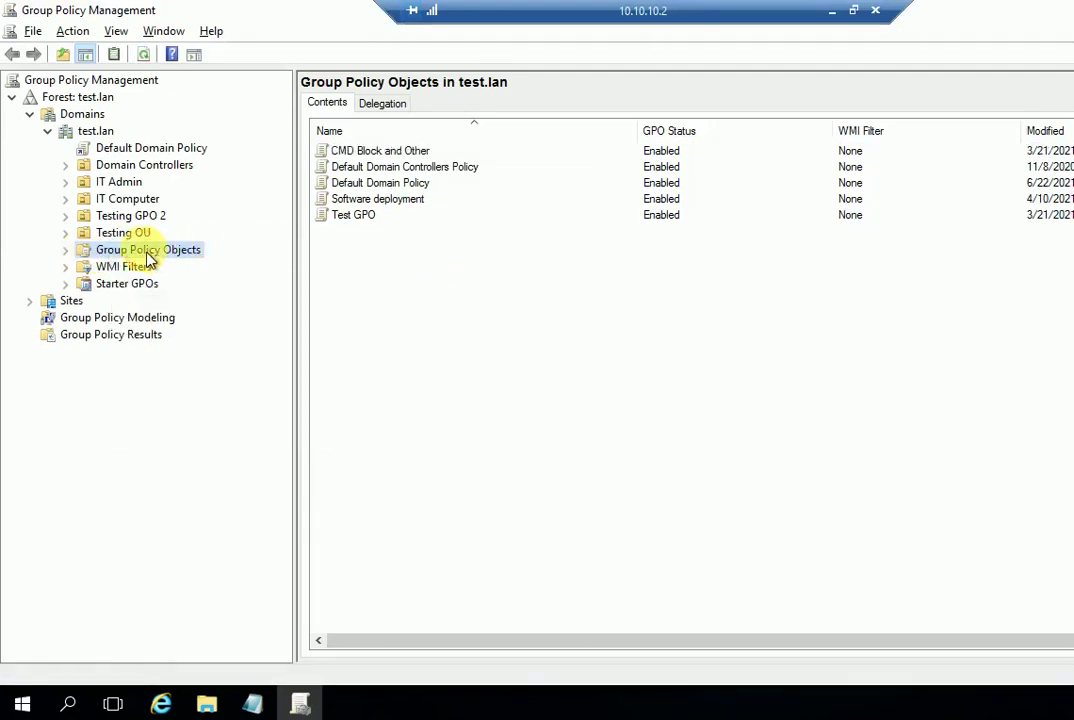
pyautogui.rightClick(144, 251)
pyautogui.click(204, 263)
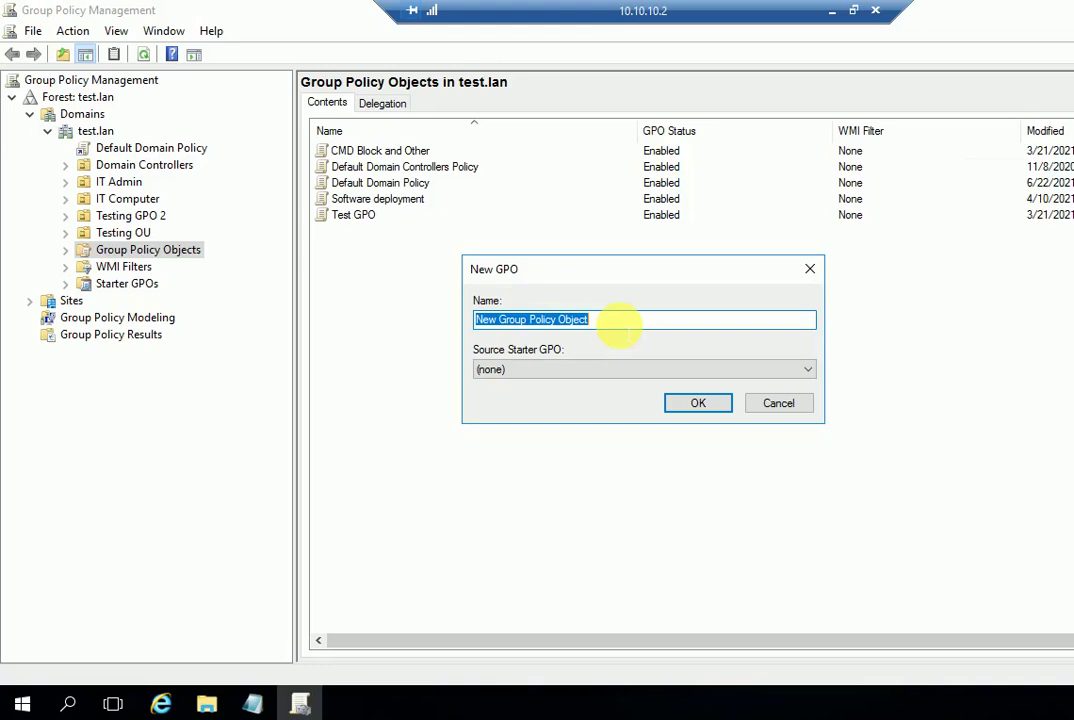
pyautogui.write('Map N')
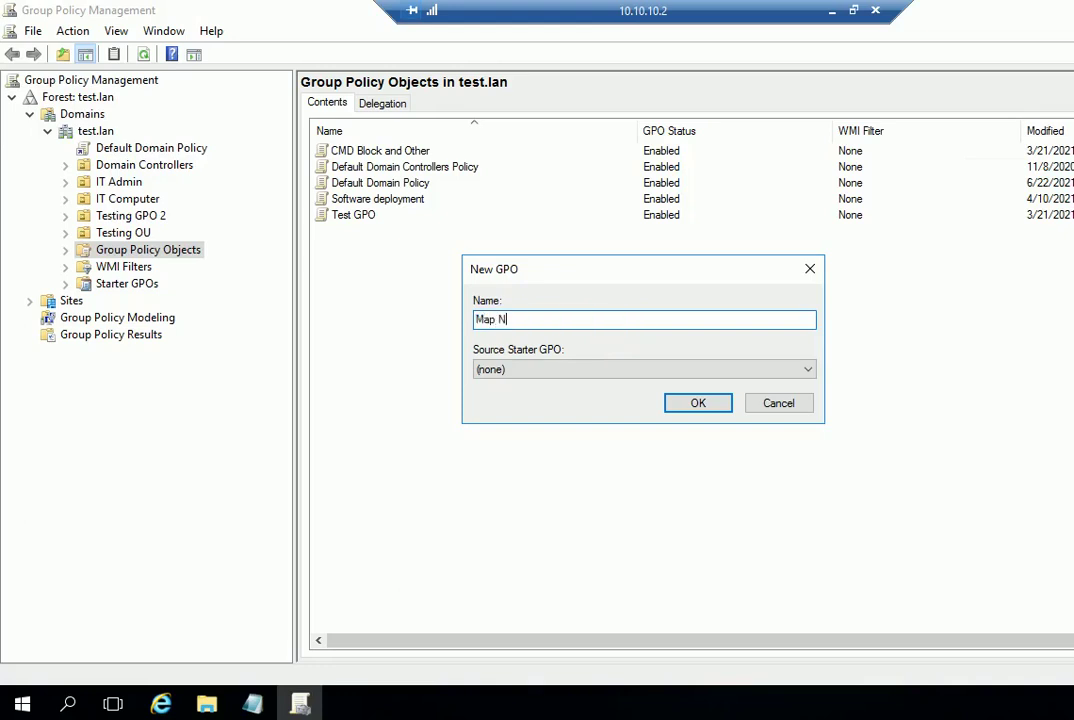
pyautogui.write('etwork Drive_Test')
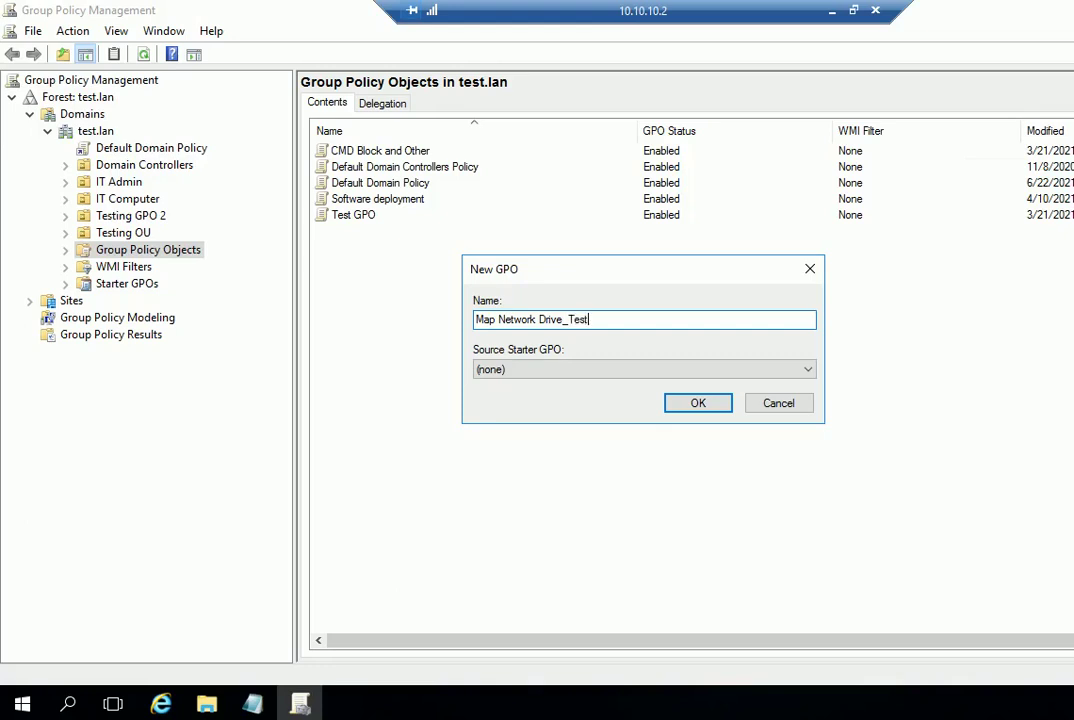
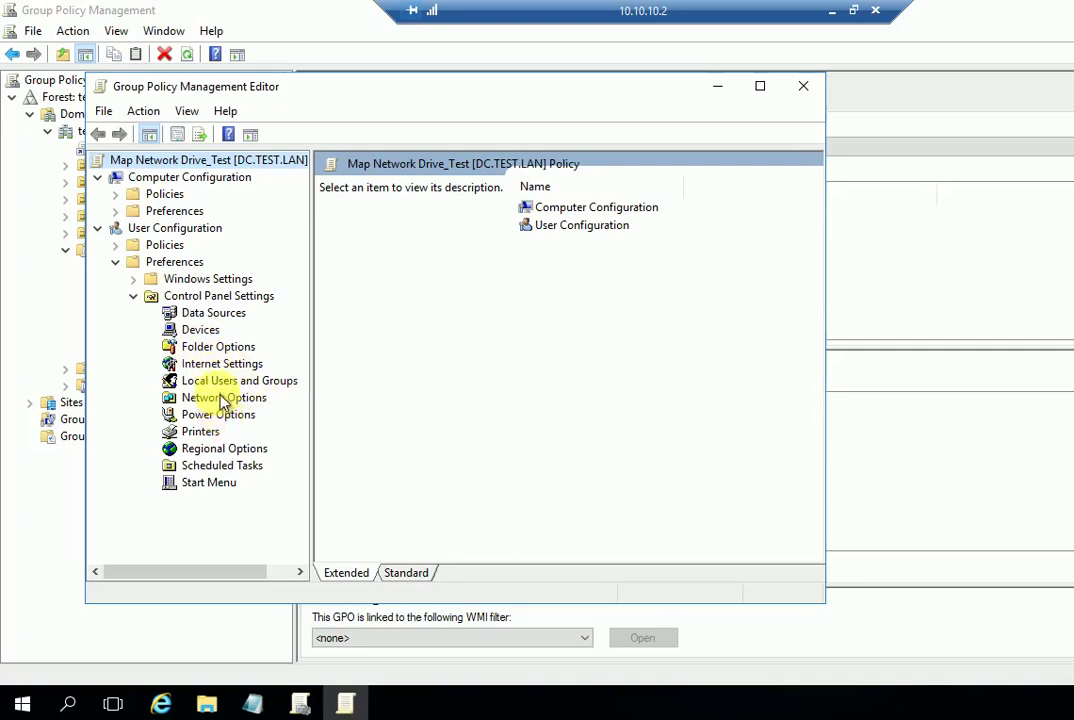
# Open Drive Maps in the Windows Settings preferences of the GPO's User Configuration, collapsing Control Panel Settings
pyautogui.click(133, 279)
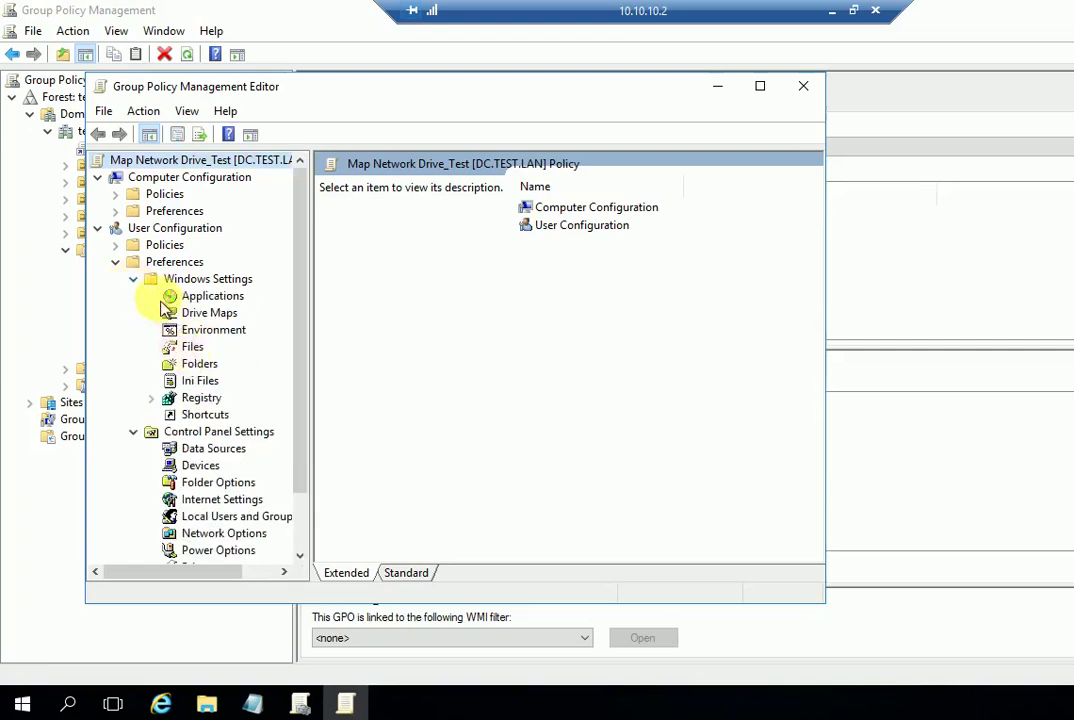
pyautogui.click(134, 431)
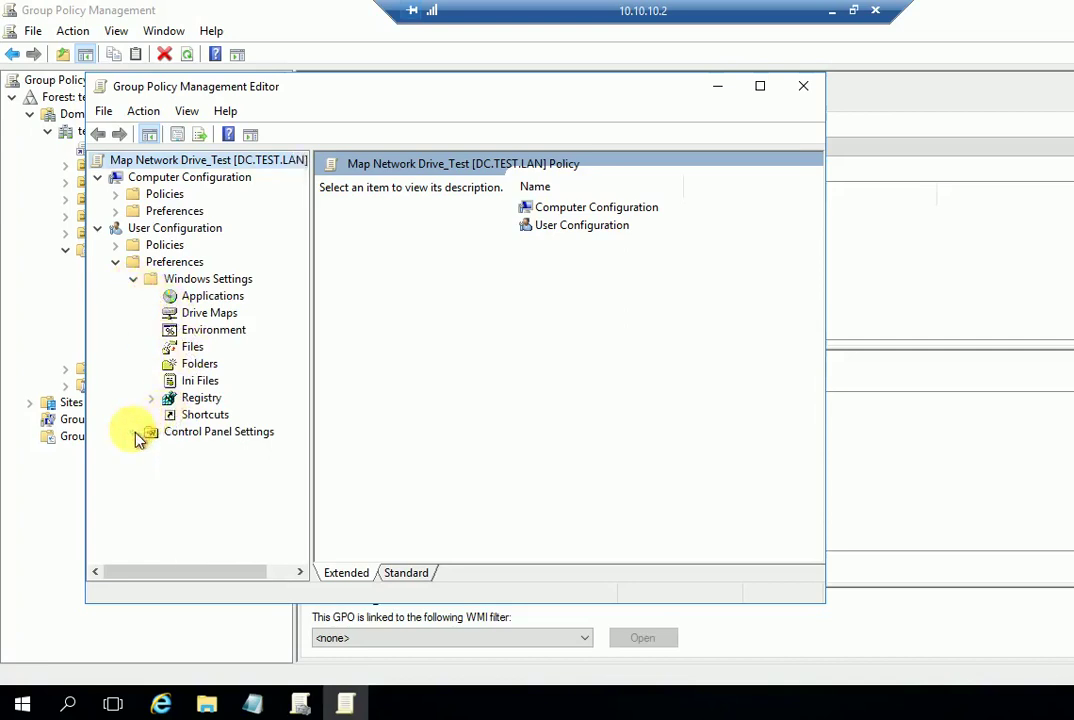
pyautogui.click(205, 312)
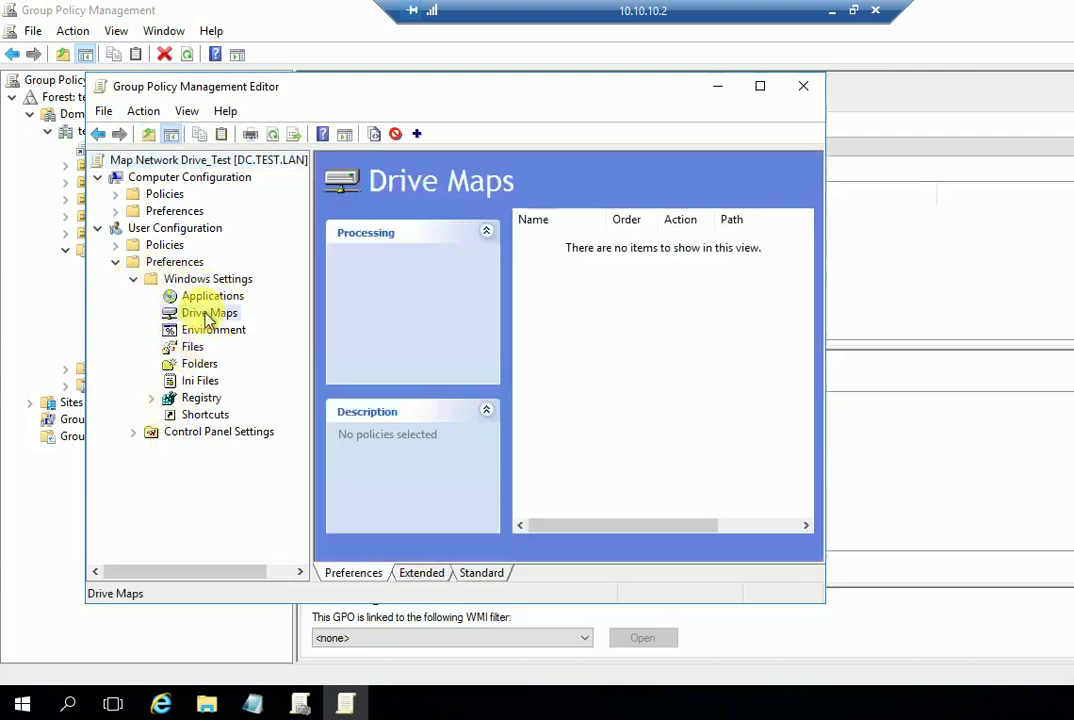
# Start a new mapped drive in Drive Maps and set its action to Create
pyautogui.rightClick(207, 315)
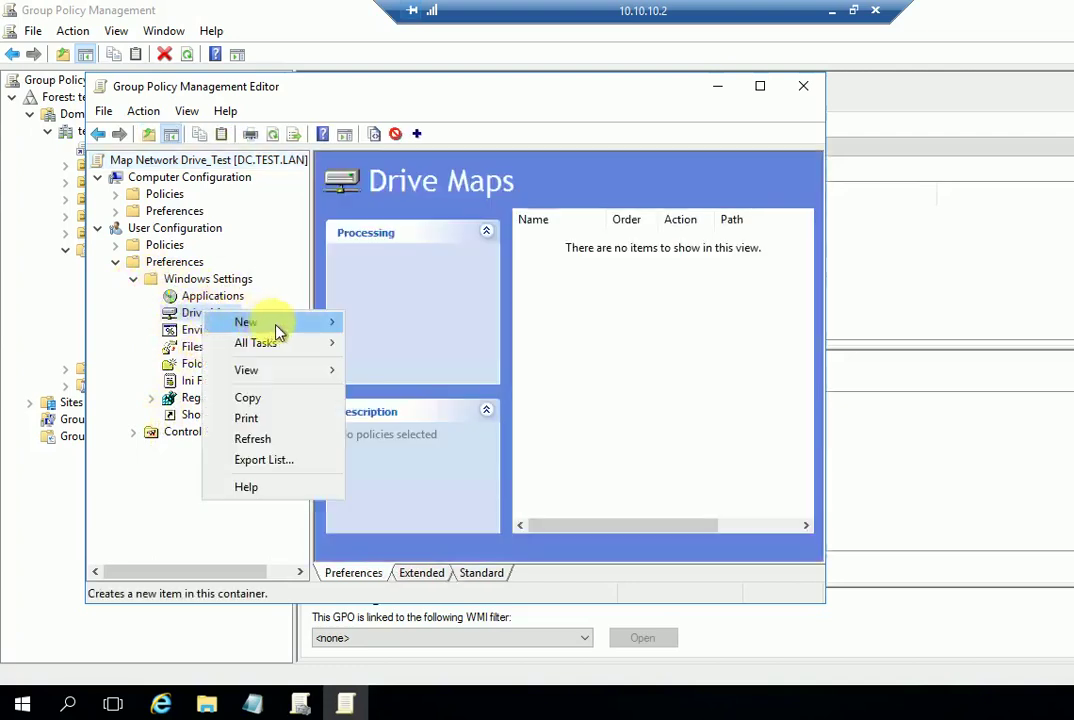
pyautogui.moveTo(277, 330)
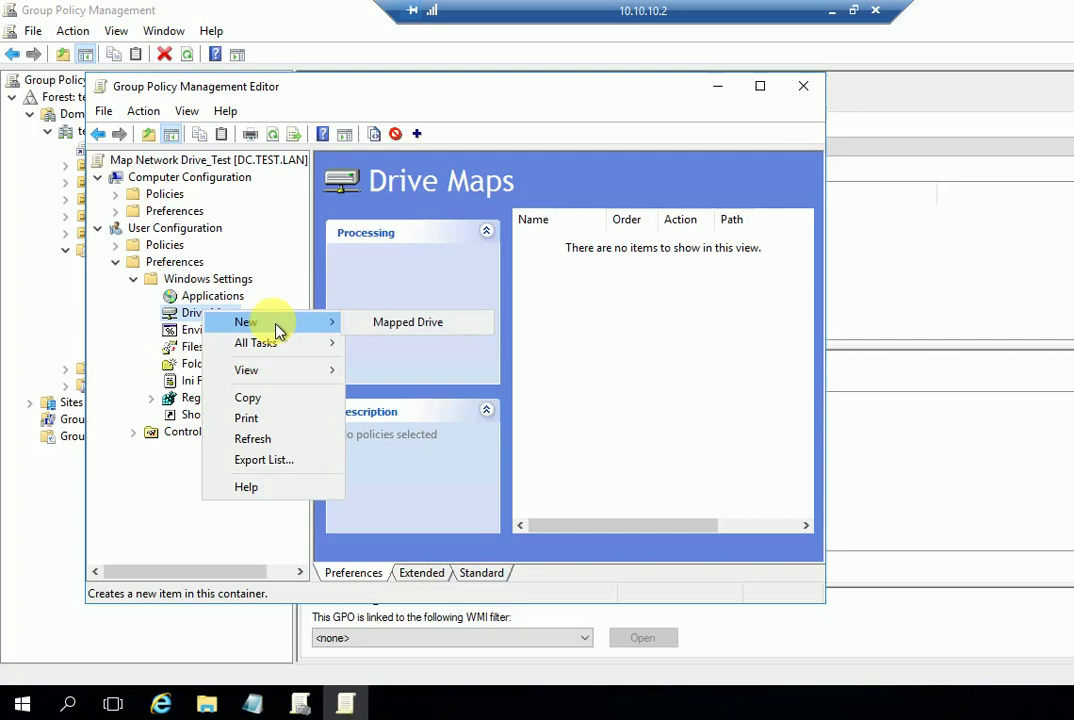
pyautogui.click(415, 322)
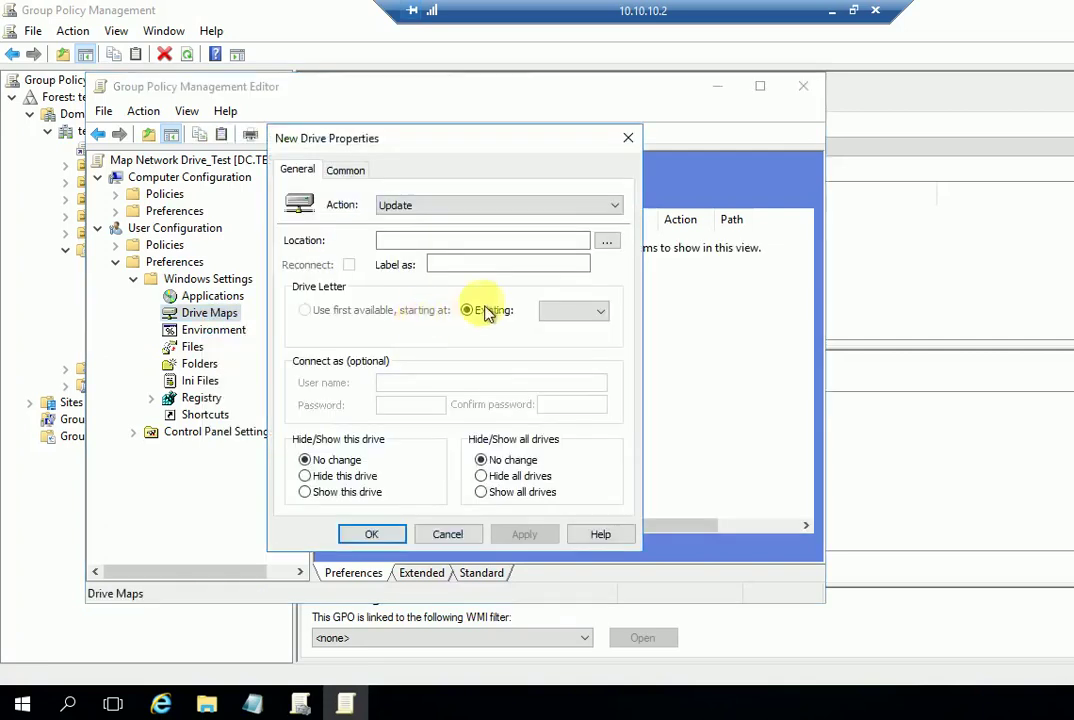
pyautogui.click(452, 207)
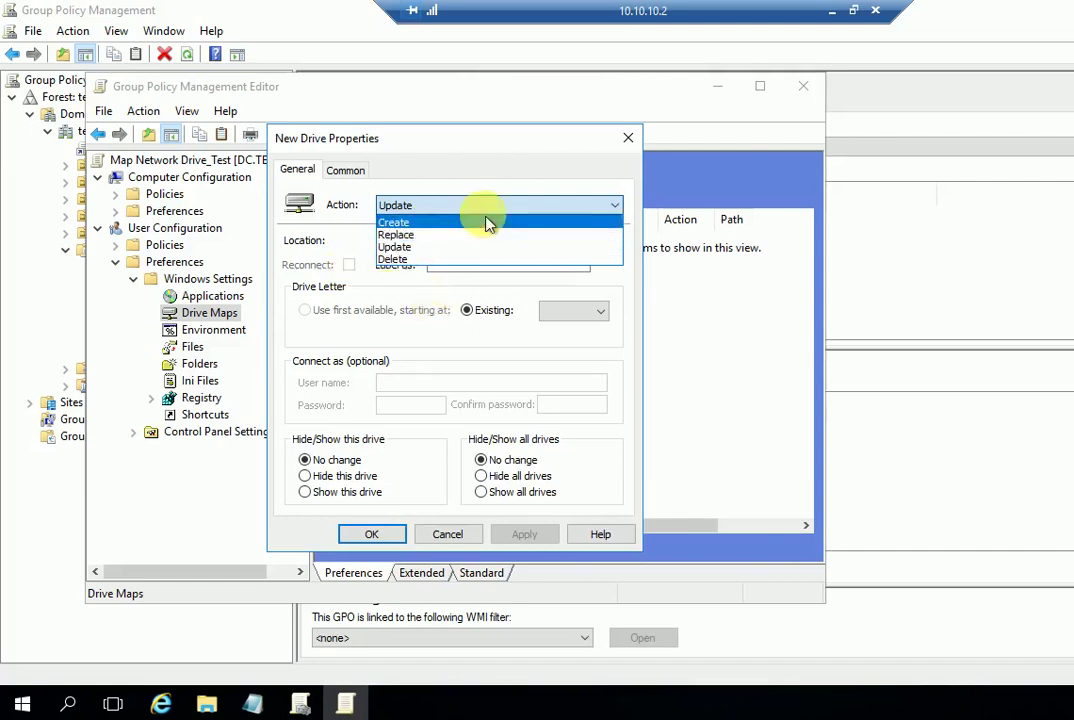
pyautogui.click(455, 224)
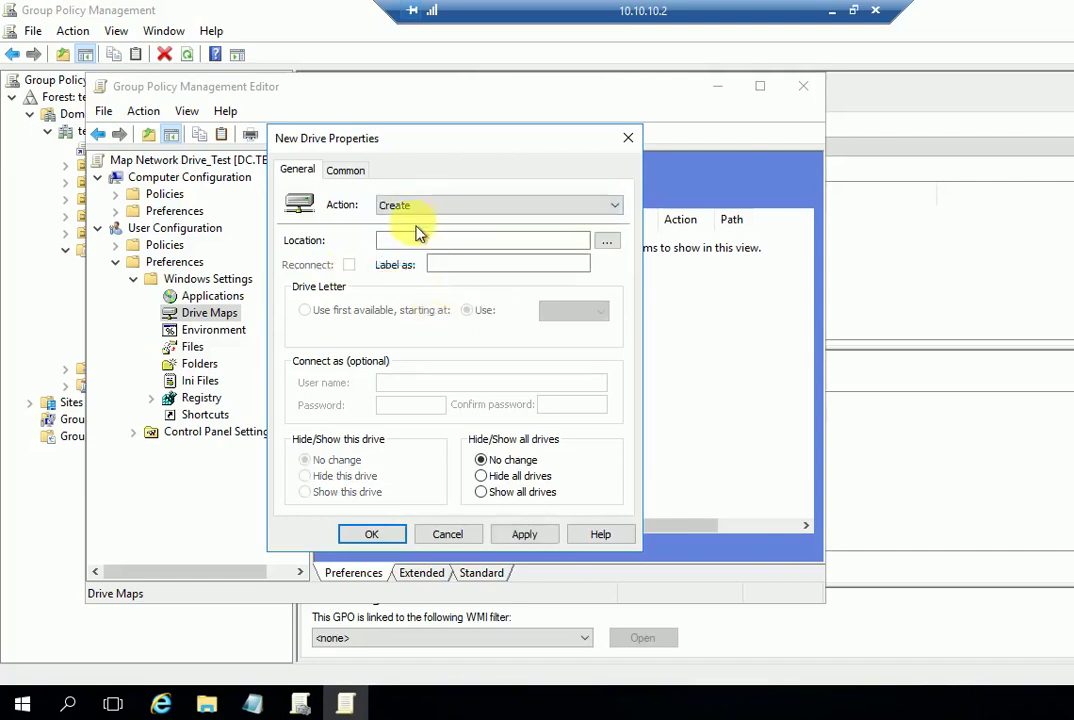
# Open the network location \\10.10.10.2 from the Run dialog to find the path for the mapped drive's location
pyautogui.click(428, 239)
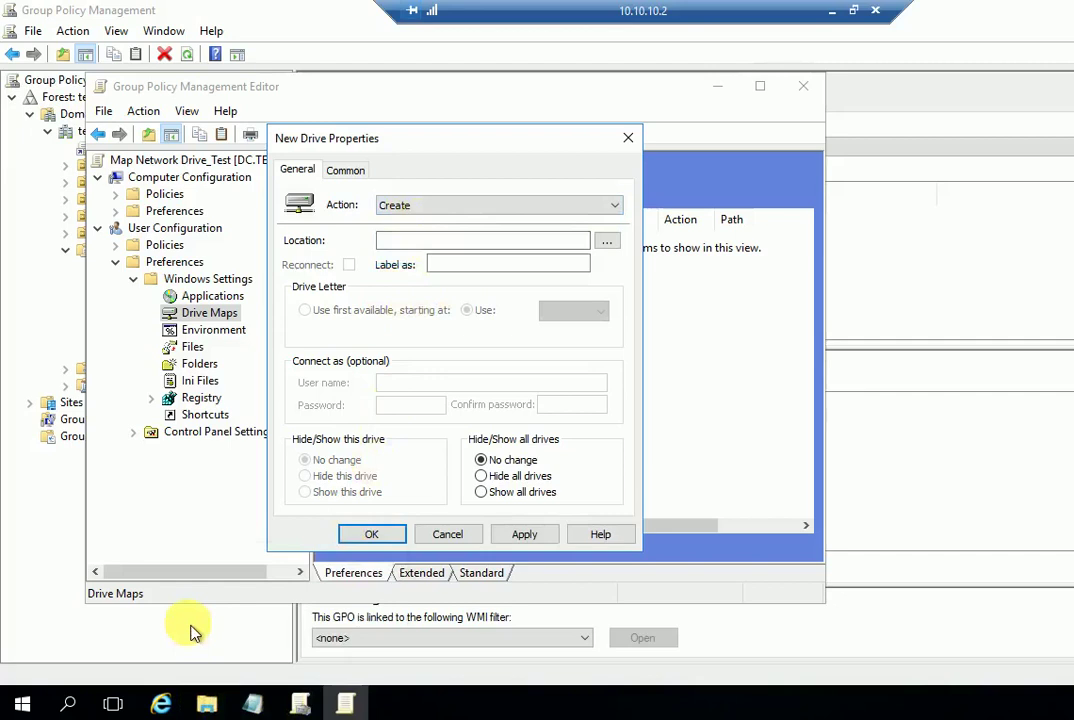
pyautogui.press('super')
pyautogui.click(538, 385)
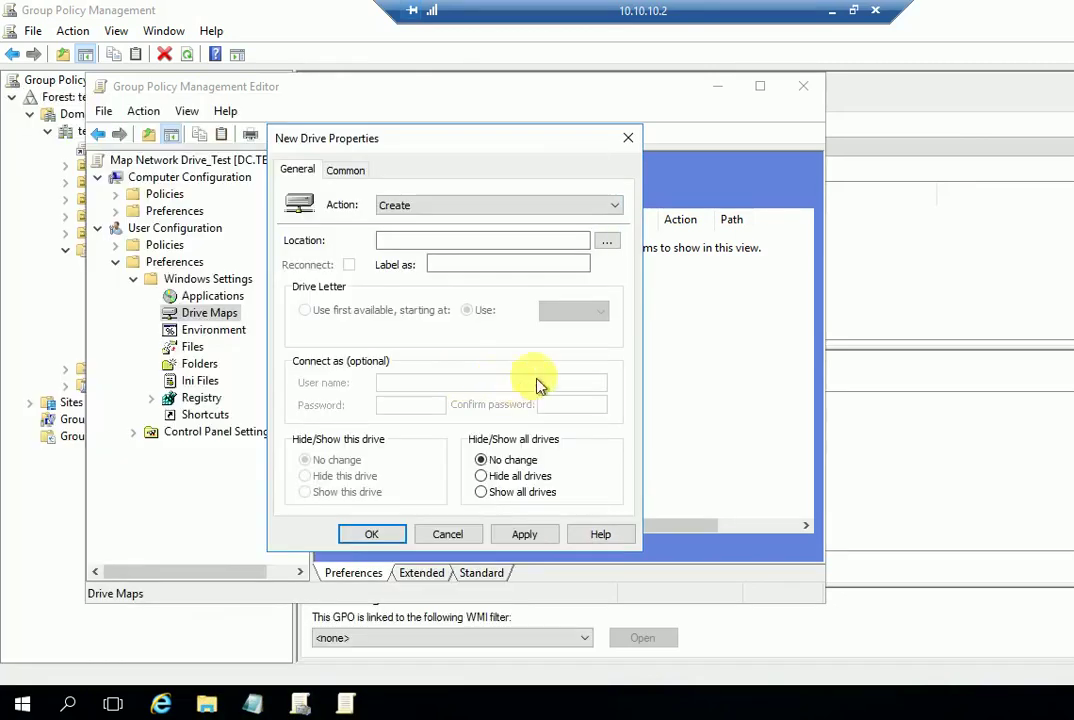
pyautogui.click(385, 240)
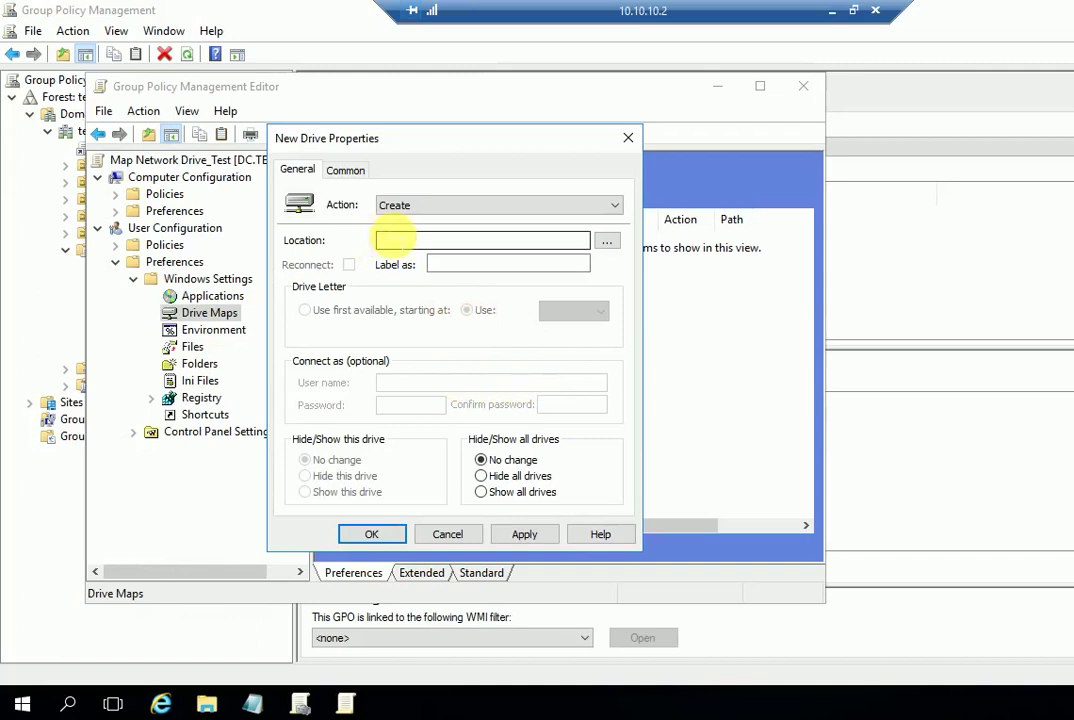
pyautogui.press('super+r')
pyautogui.write('\\')
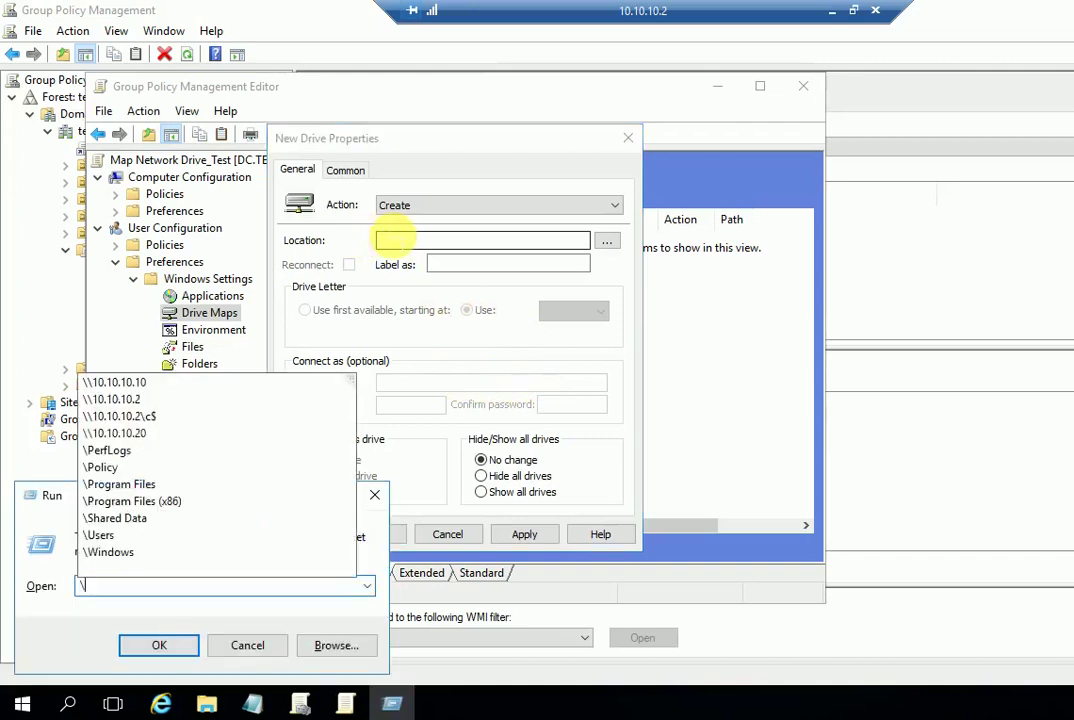
pyautogui.write('\\10')
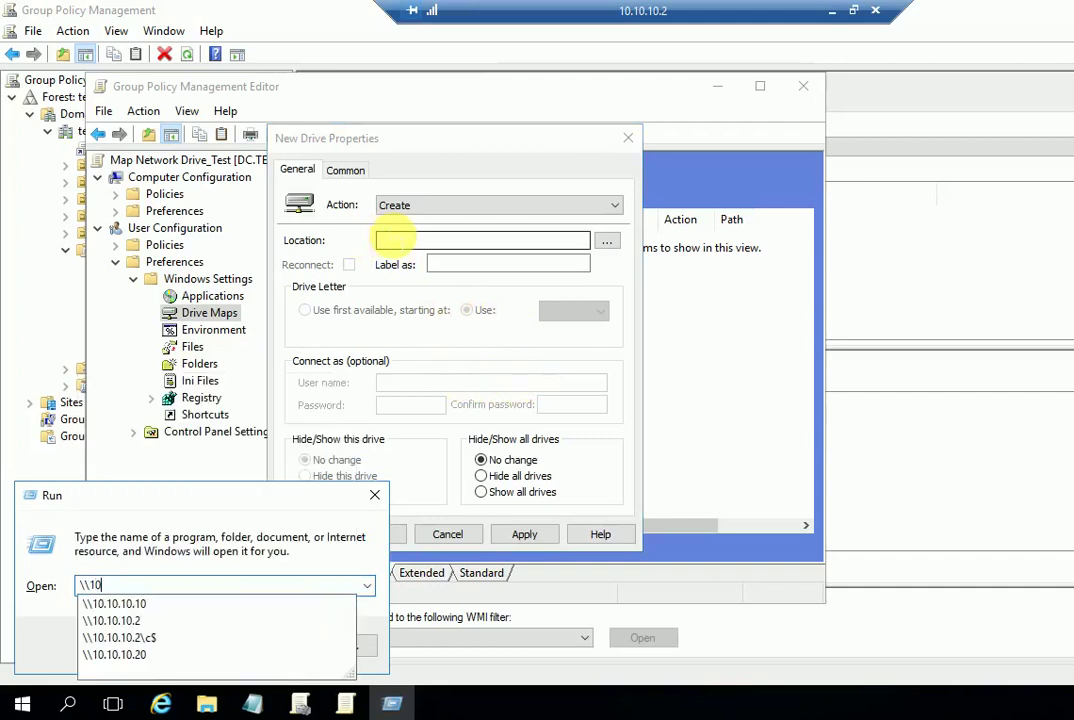
pyautogui.press('Down')
pyautogui.press('Down')
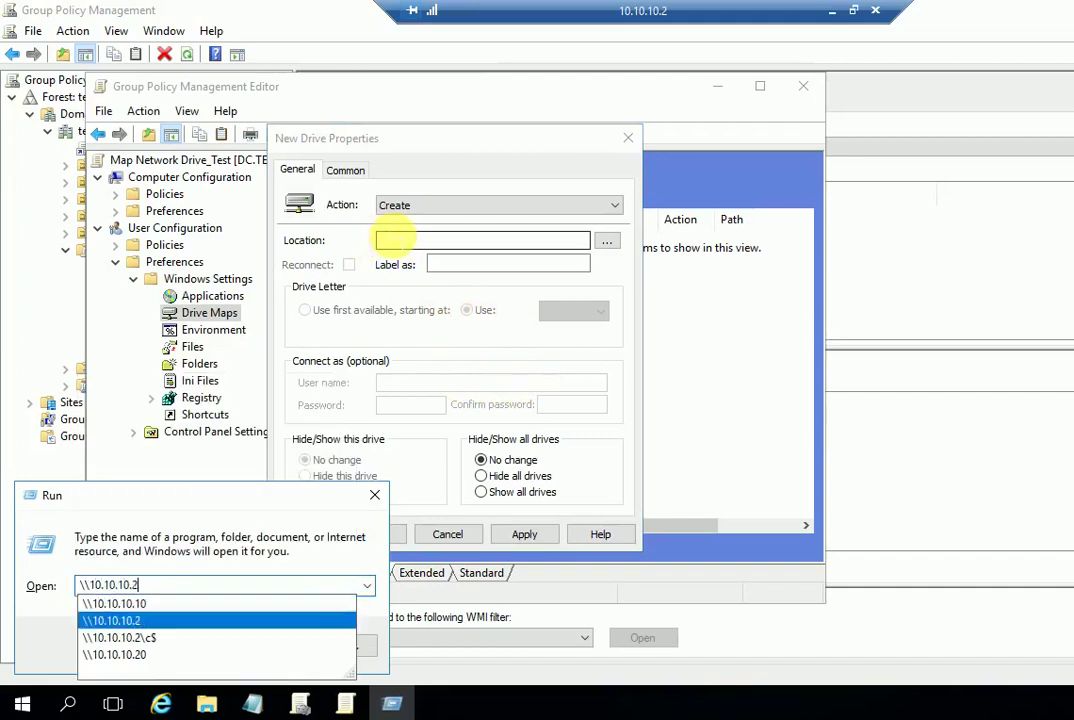
pyautogui.click(141, 626)
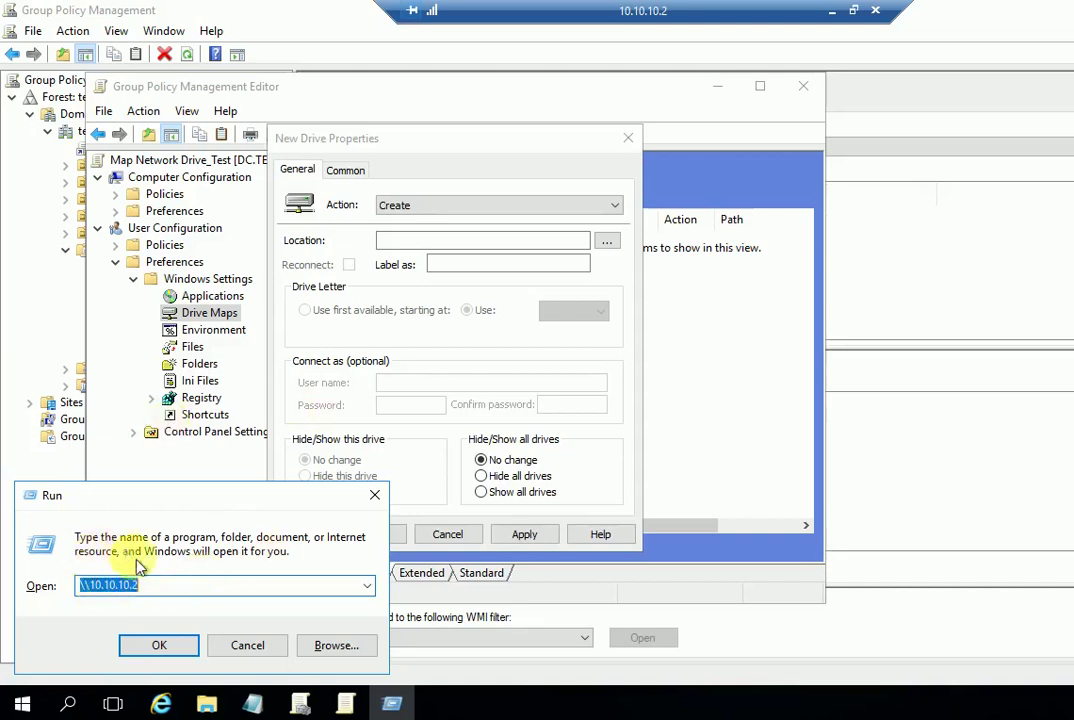
pyautogui.click(158, 643)
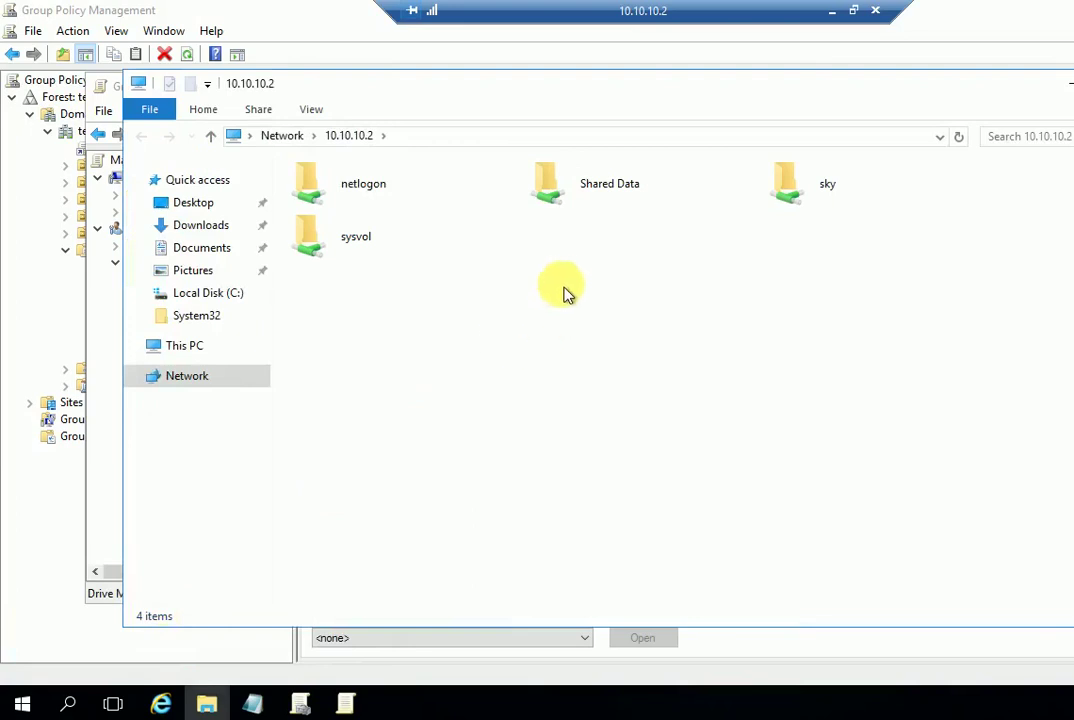
# Copy the network path of the Shared Data share and paste it as the new mapped drive's location, \\10.10.10.2\Shared Data
pyautogui.doubleClick(607, 197)
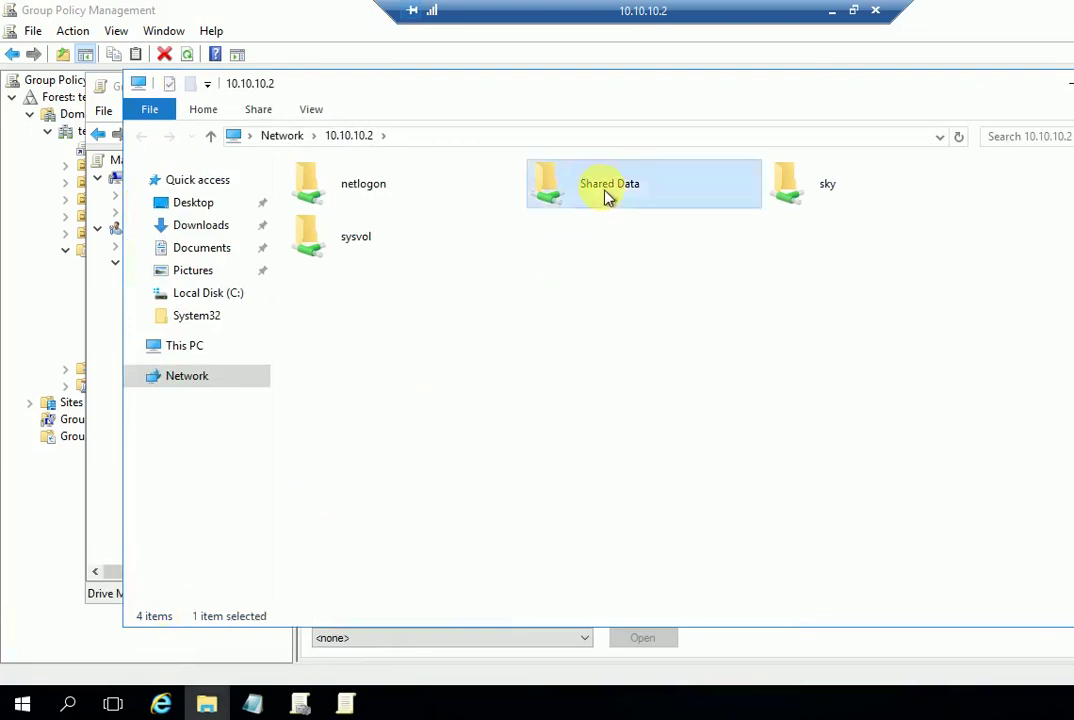
pyautogui.click(506, 140)
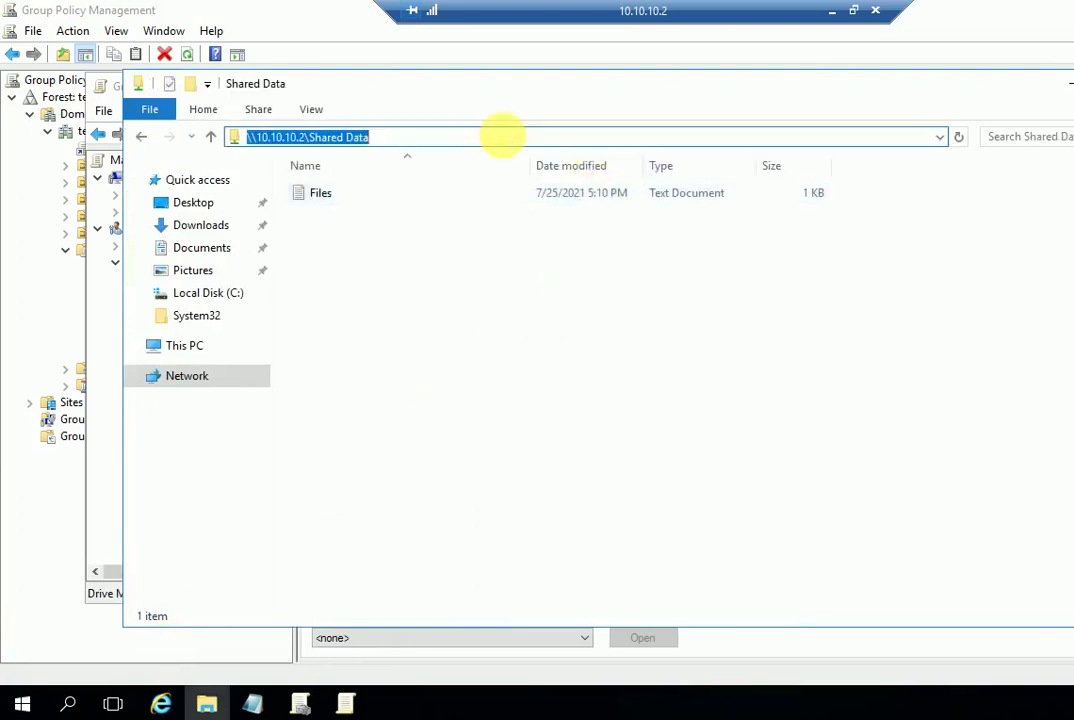
pyautogui.rightClick(313, 137)
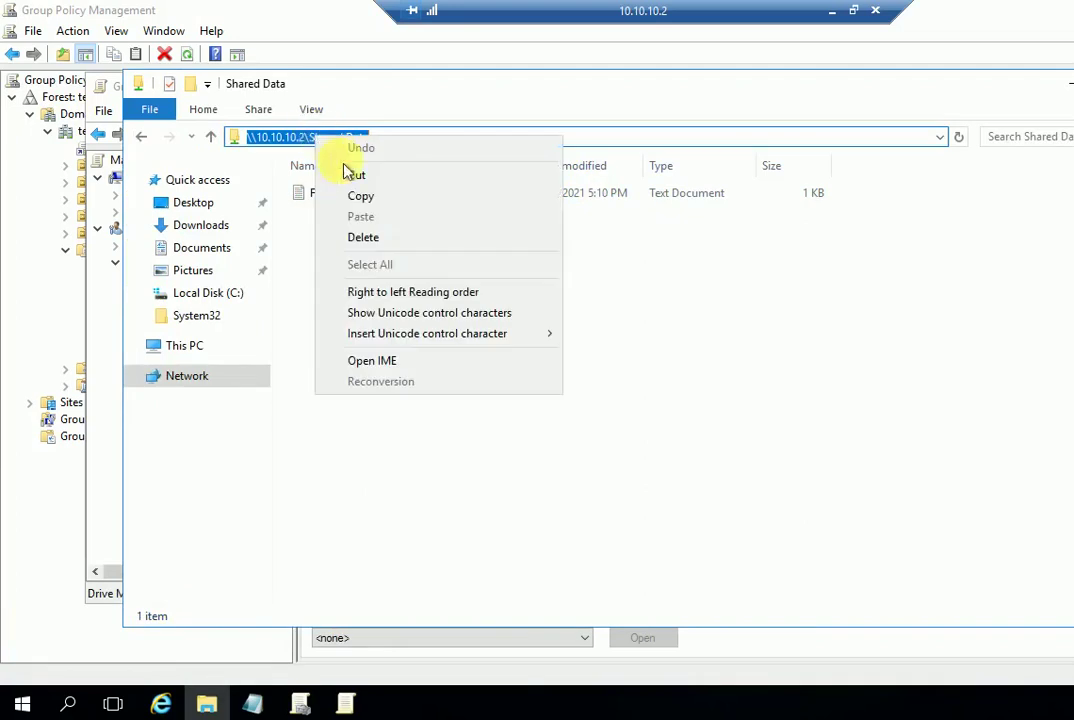
pyautogui.click(372, 197)
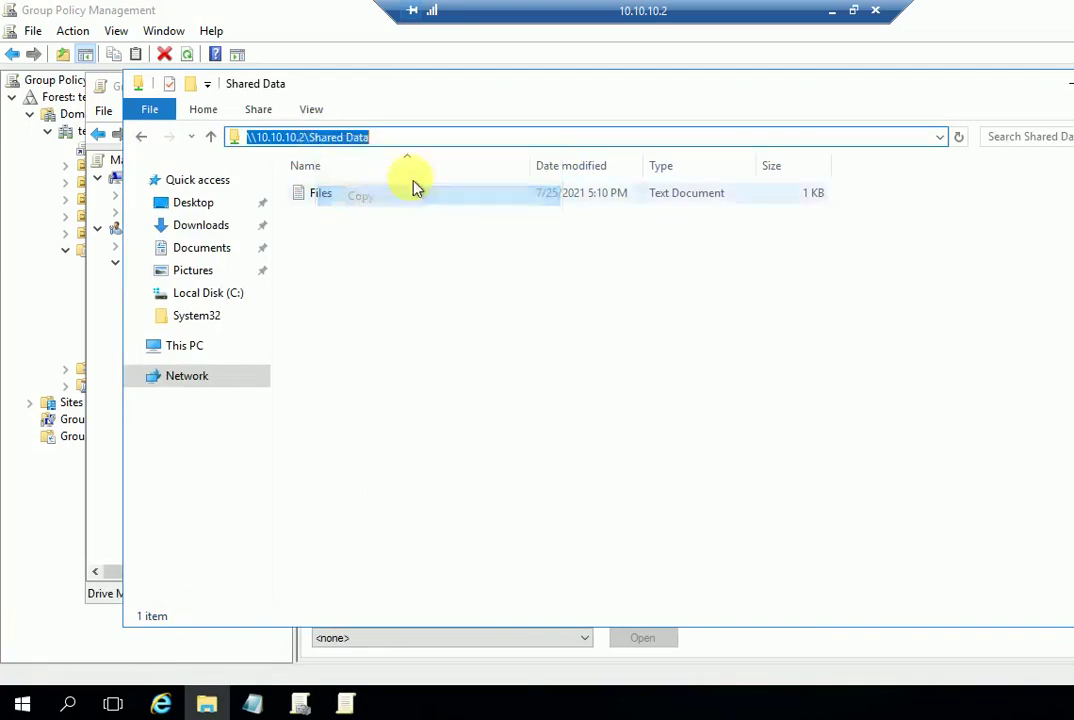
pyautogui.click(1068, 83)
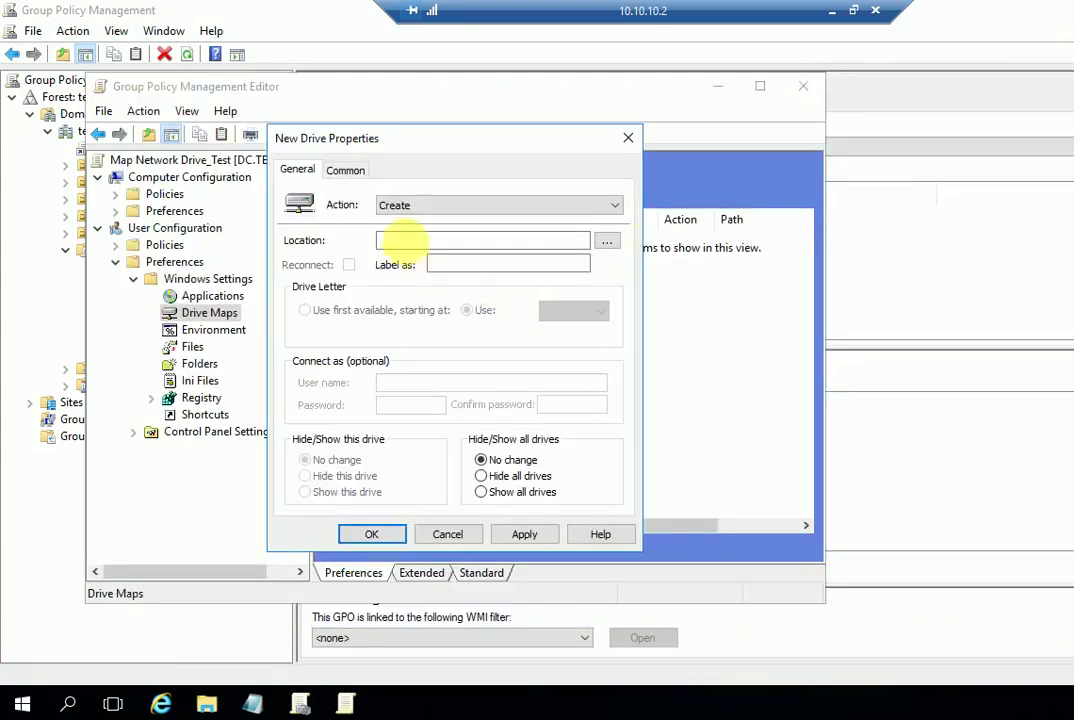
pyautogui.click(398, 240)
pyautogui.rightClick(399, 241)
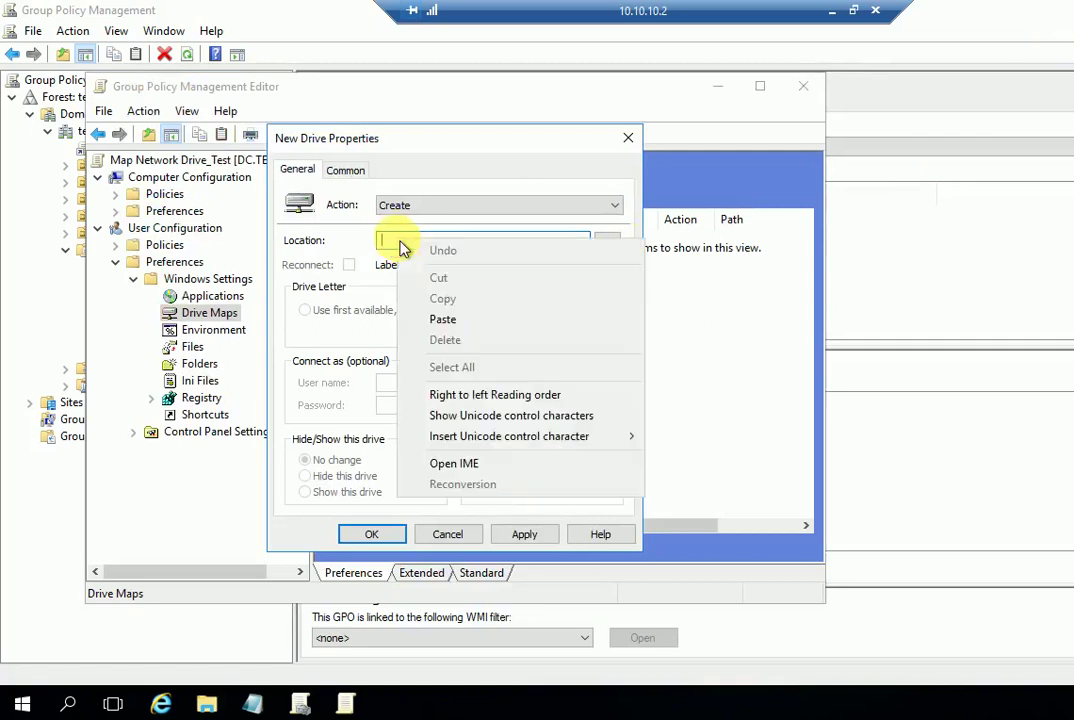
pyautogui.click(443, 319)
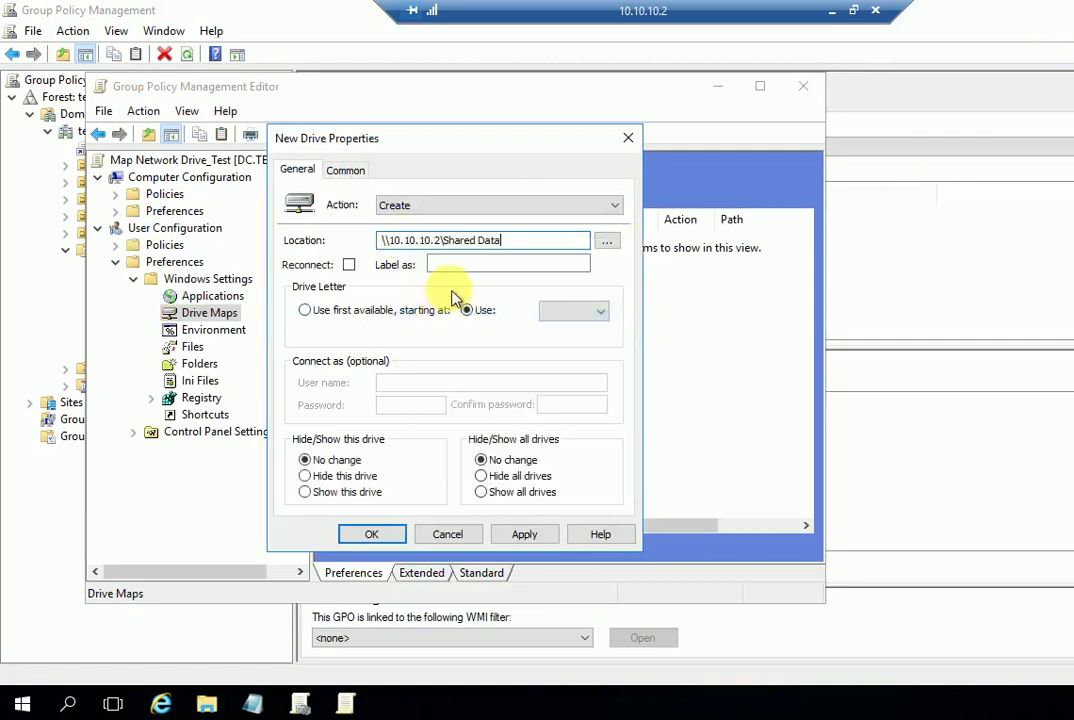
# Enable Reconnect, assign drive letter Z and save the mapped drive, closing the policy editor once its entry has been checked
pyautogui.click(349, 266)
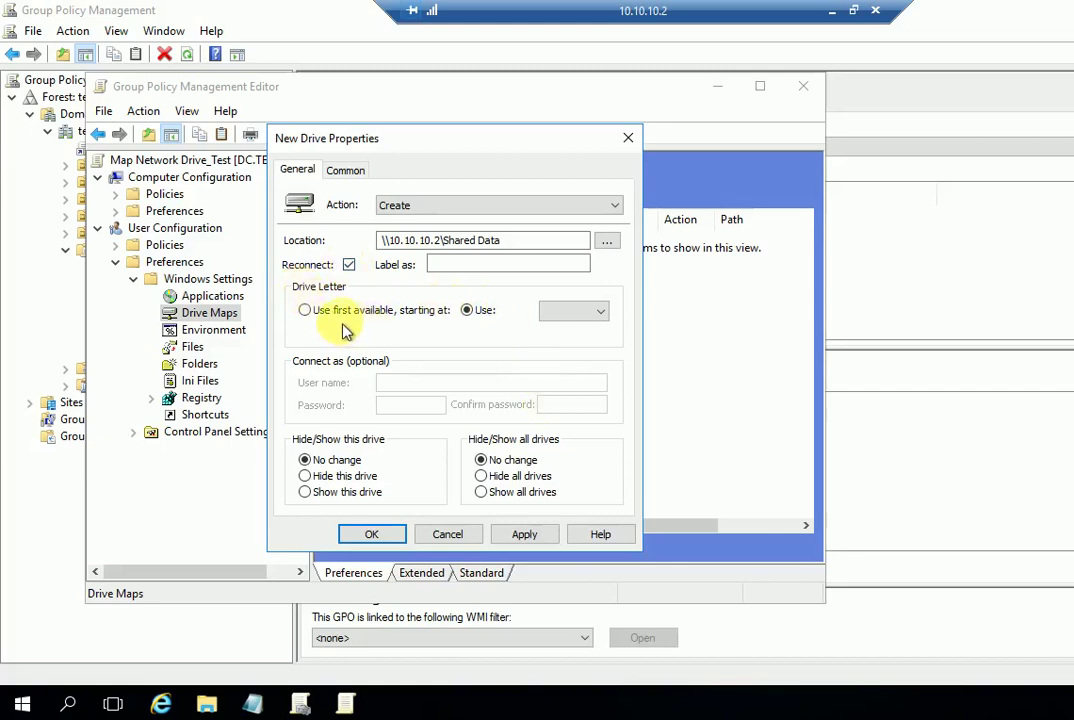
pyautogui.click(476, 316)
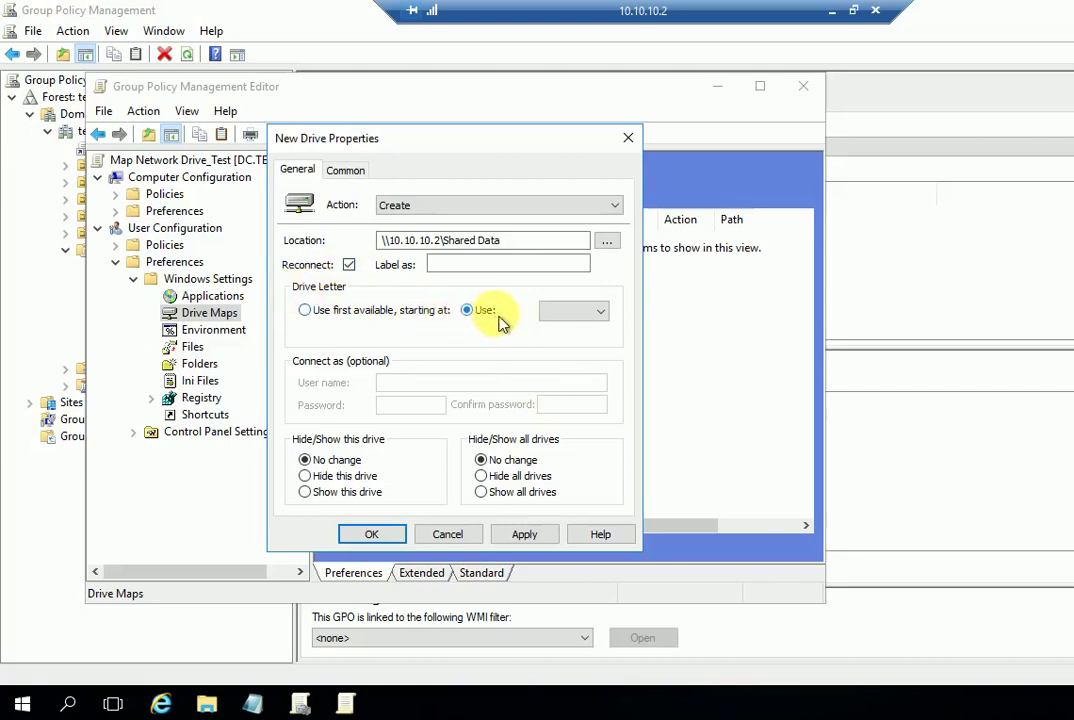
pyautogui.click(577, 321)
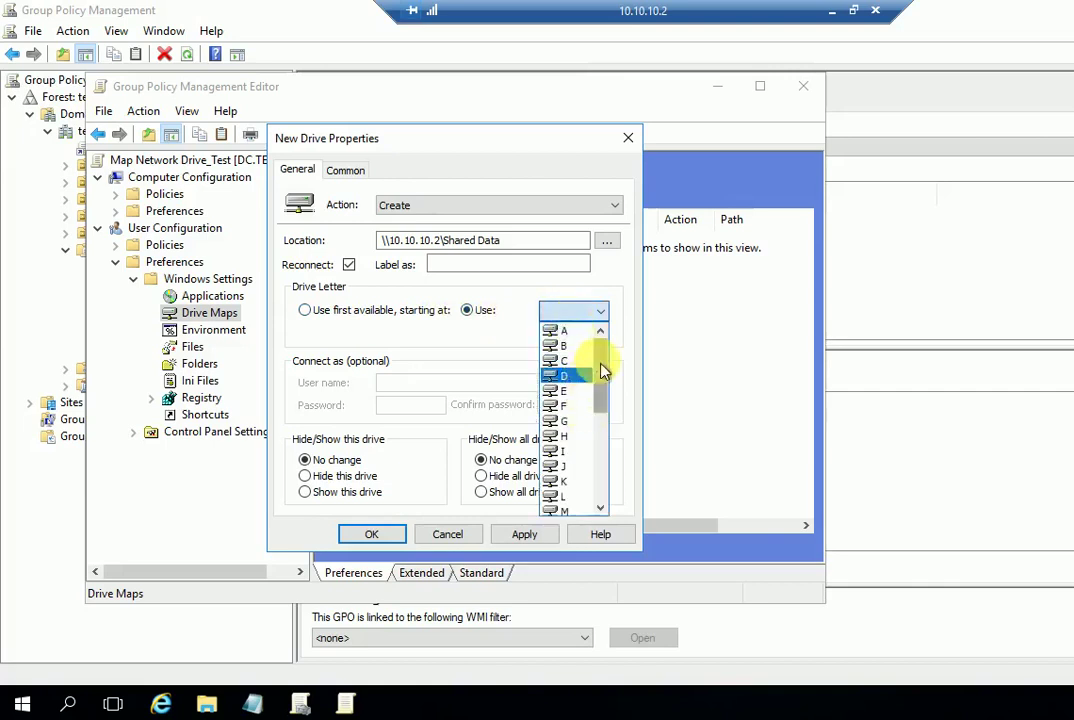
pyautogui.moveTo(600, 398); pyautogui.dragTo(607, 505)
pyautogui.click(561, 495)
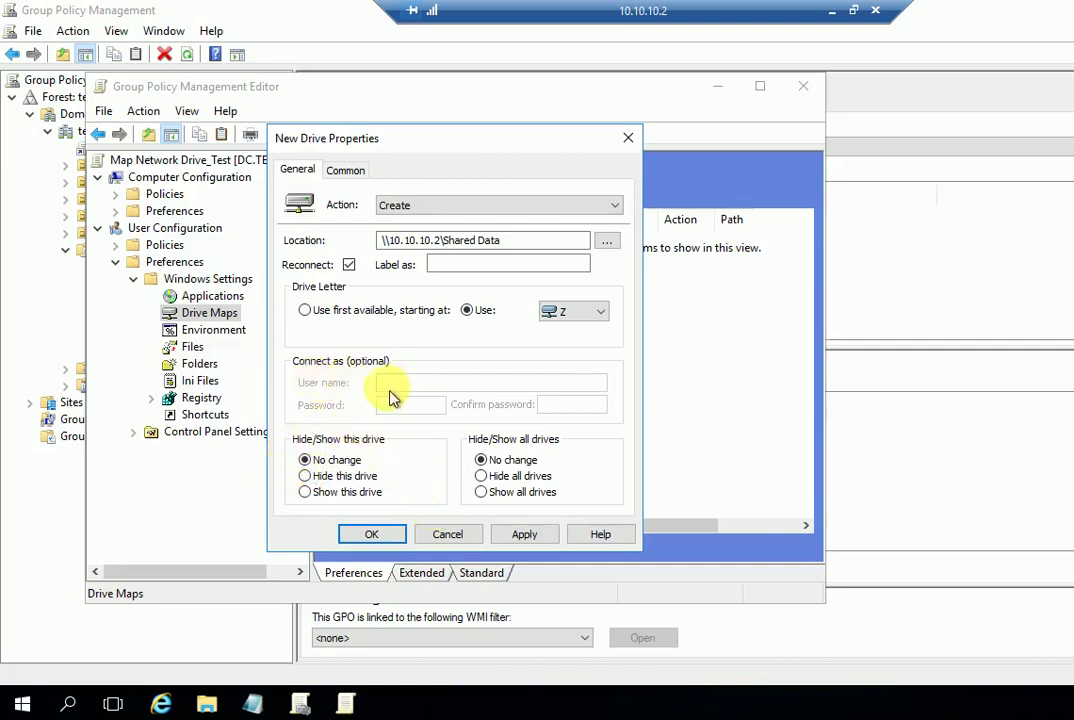
pyautogui.click(521, 538)
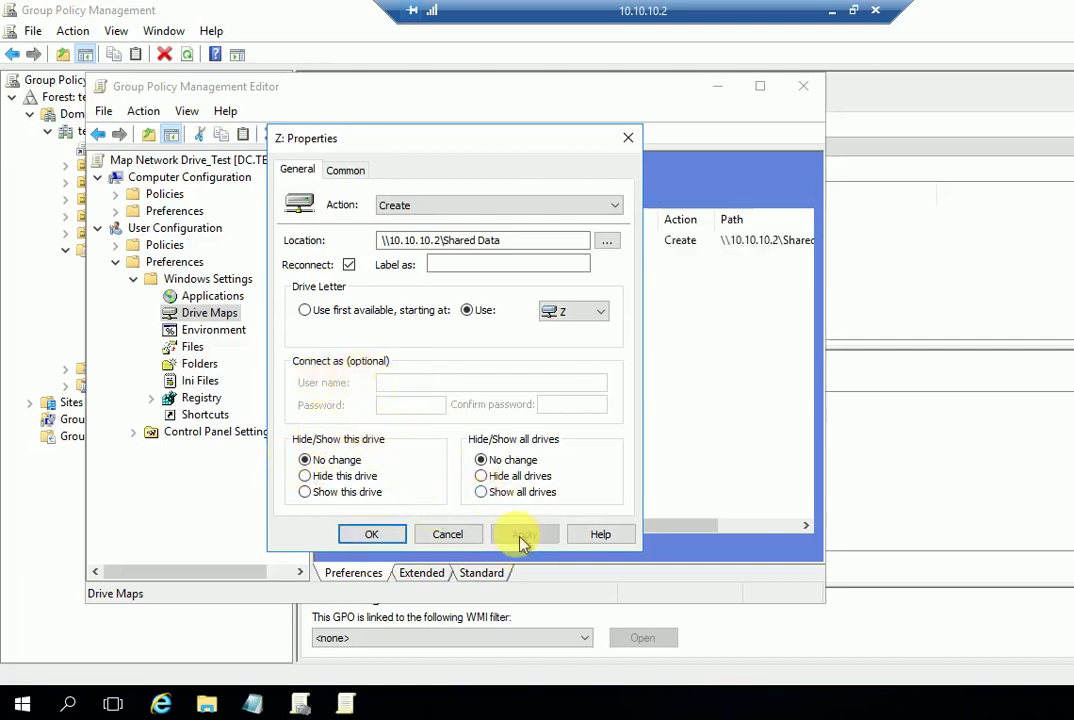
pyautogui.click(370, 536)
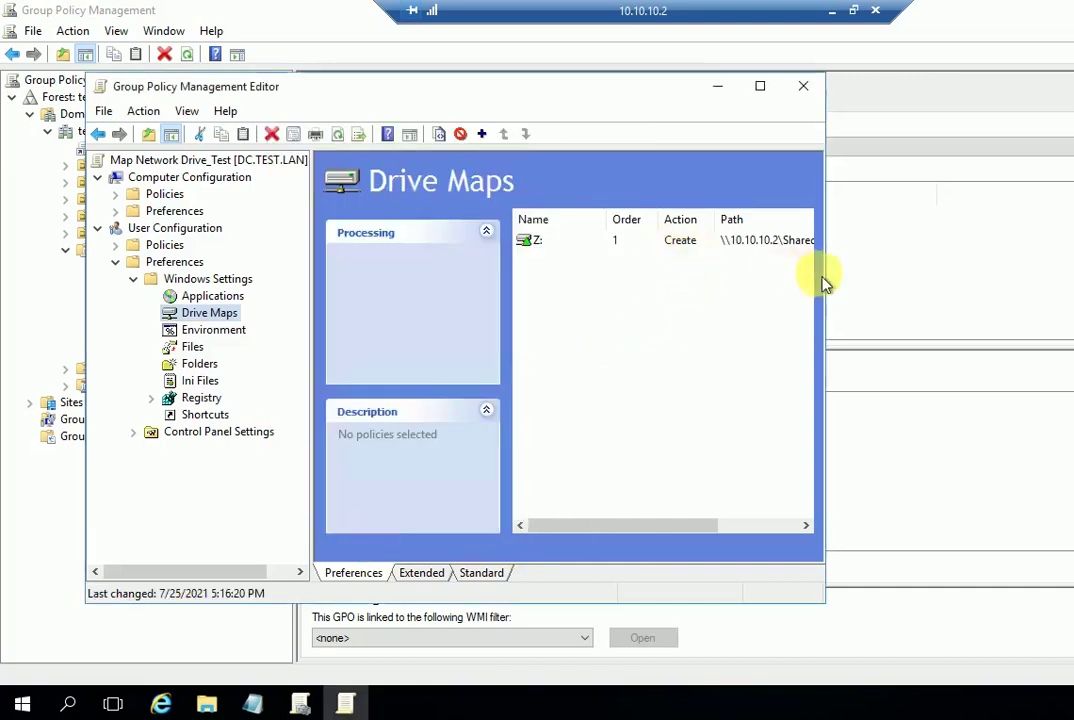
pyautogui.moveTo(892, 288); pyautogui.dragTo(1038, 295)
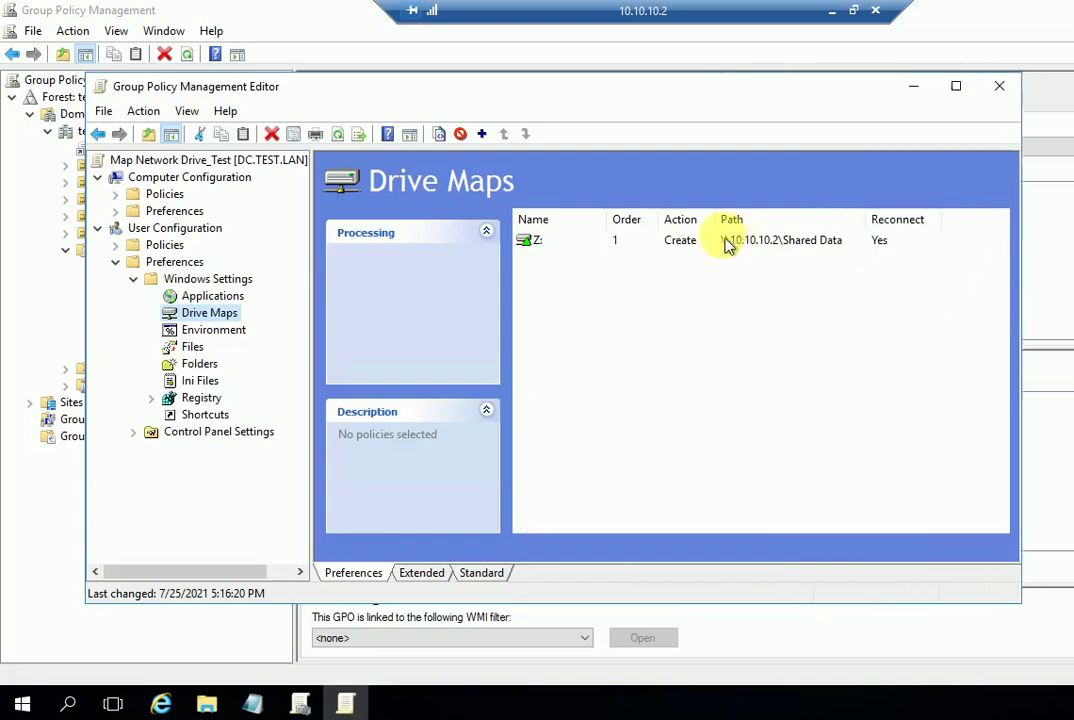
pyautogui.click(999, 94)
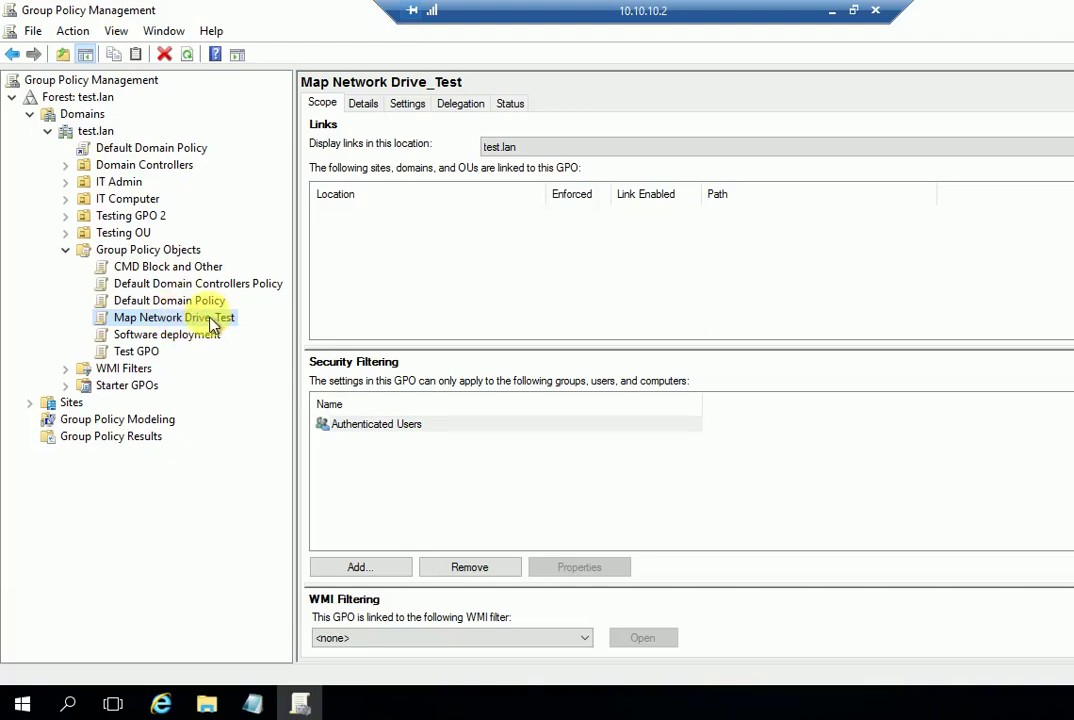
# Open Active Directory Users and Computers with dsa.msc and examine which users the IT Admin OU in test.lan contains
pyautogui.press('super+r')
pyautogui.write('dsa')
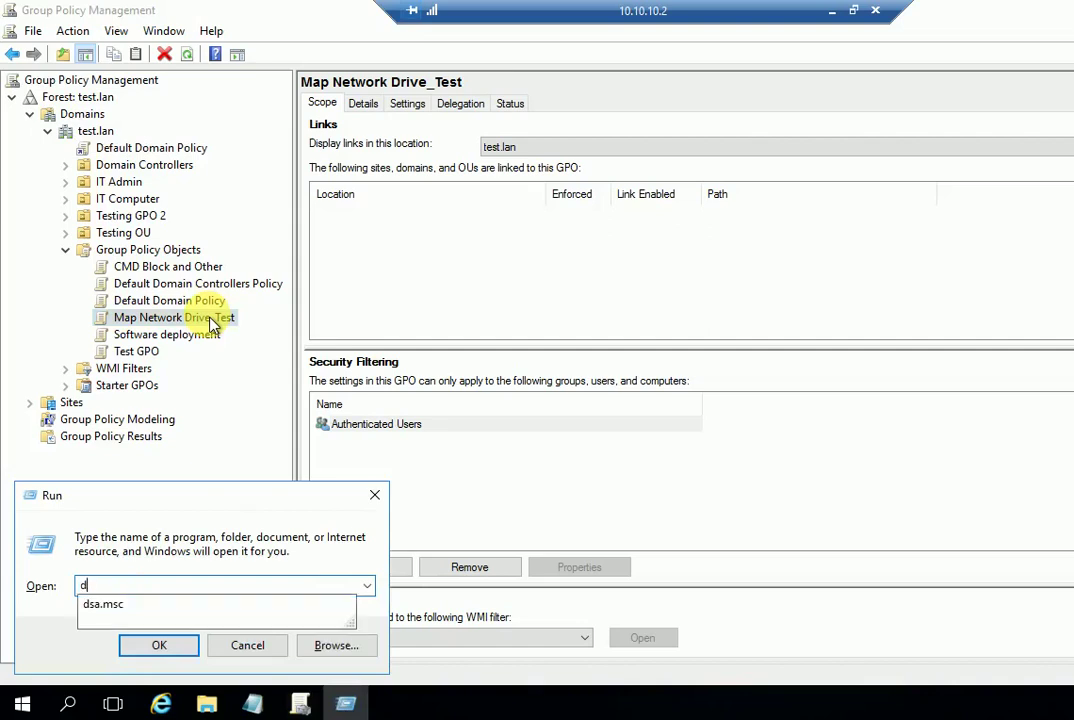
pyautogui.press('Down')
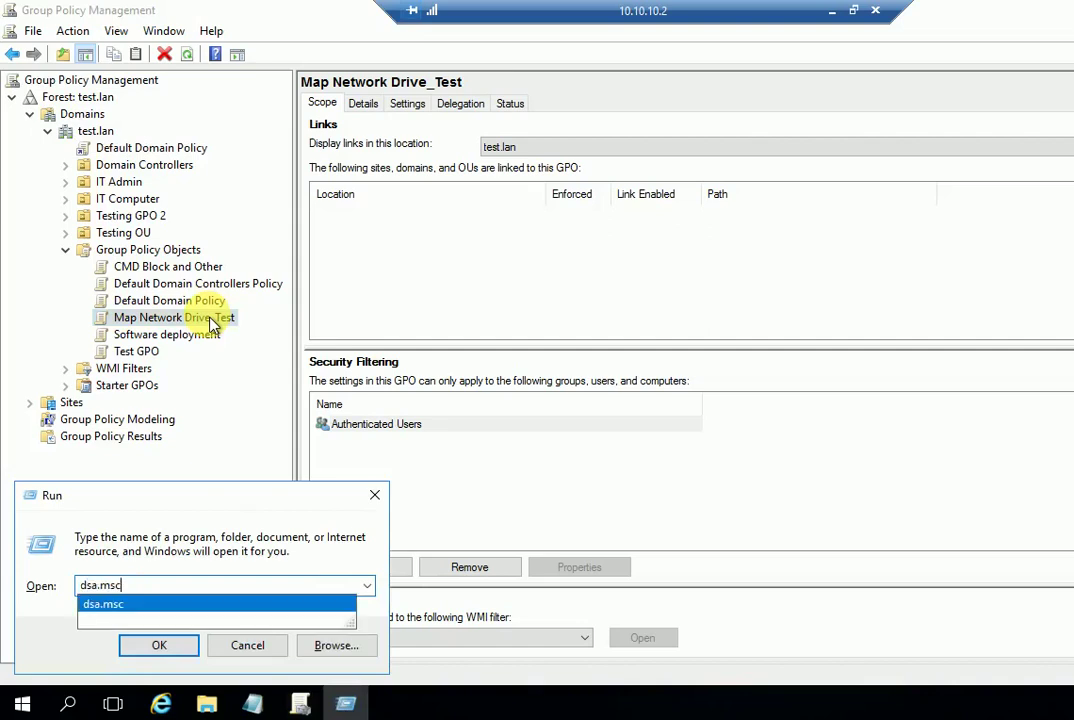
pyautogui.press('Return')
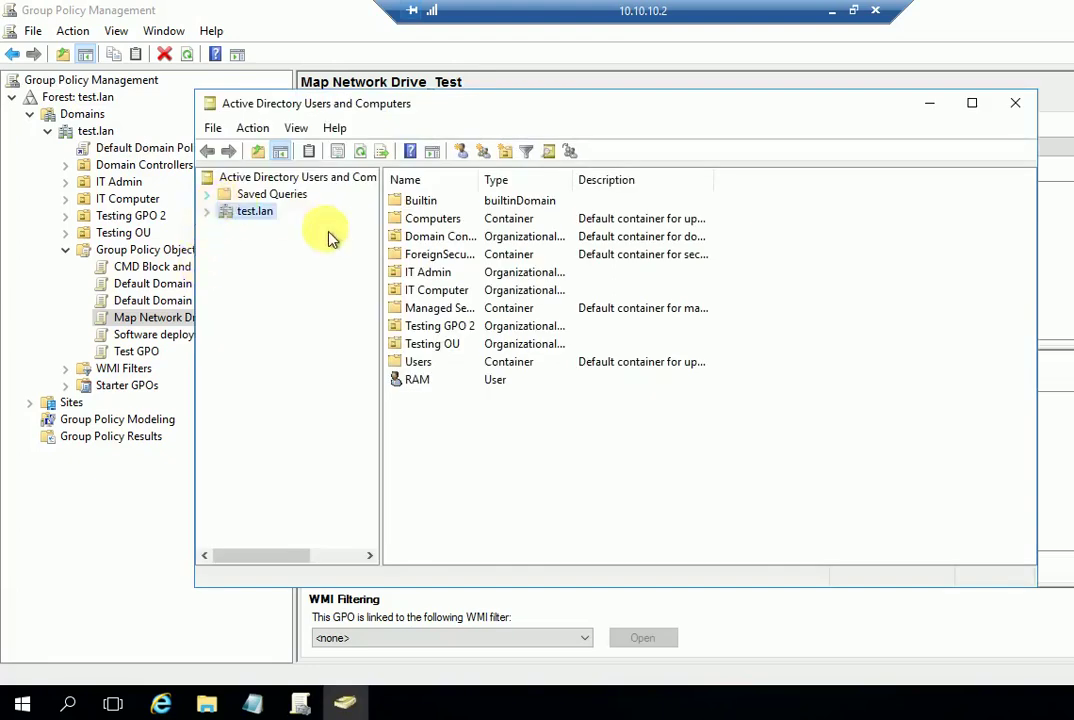
pyautogui.click(211, 215)
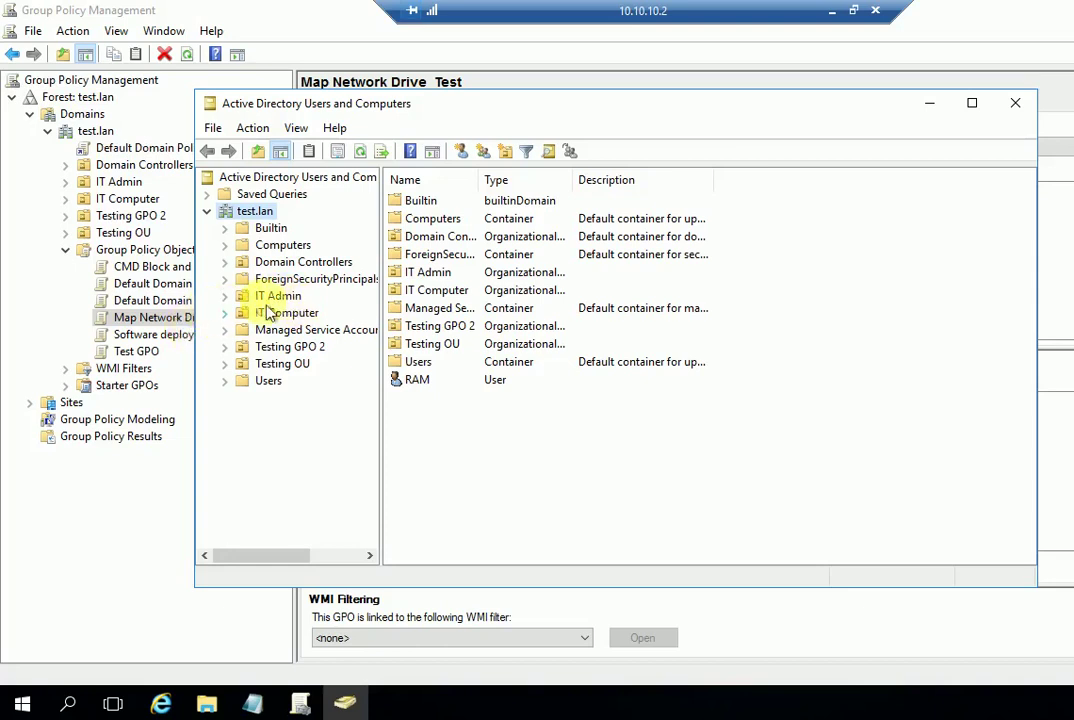
pyautogui.click(258, 211)
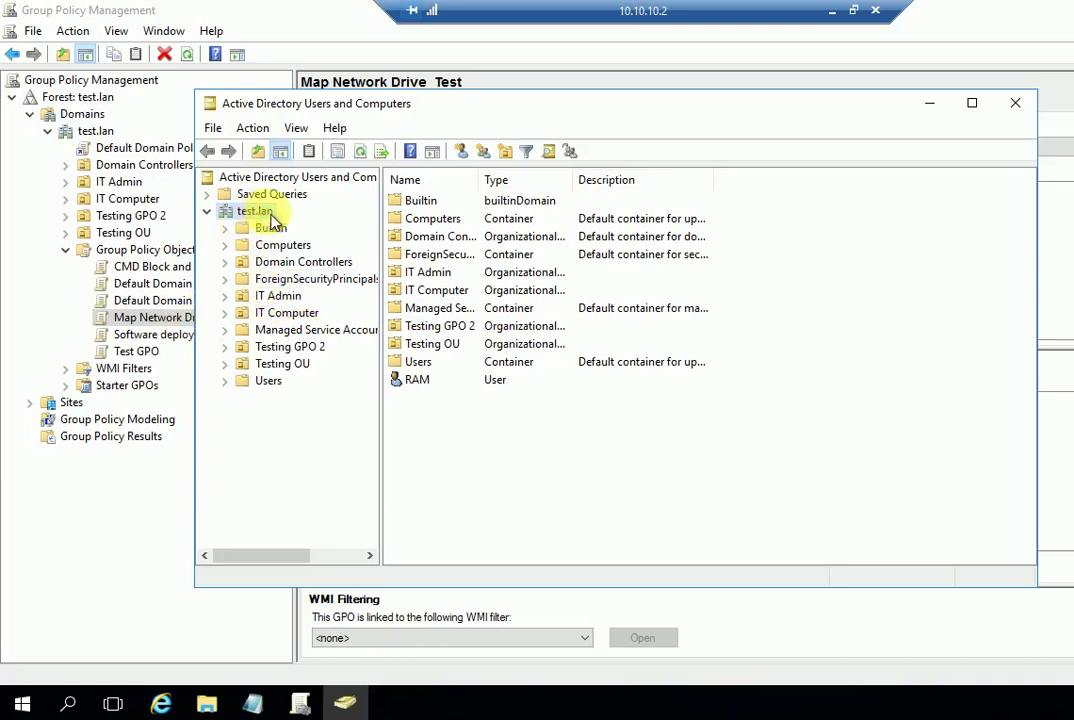
pyautogui.click(276, 299)
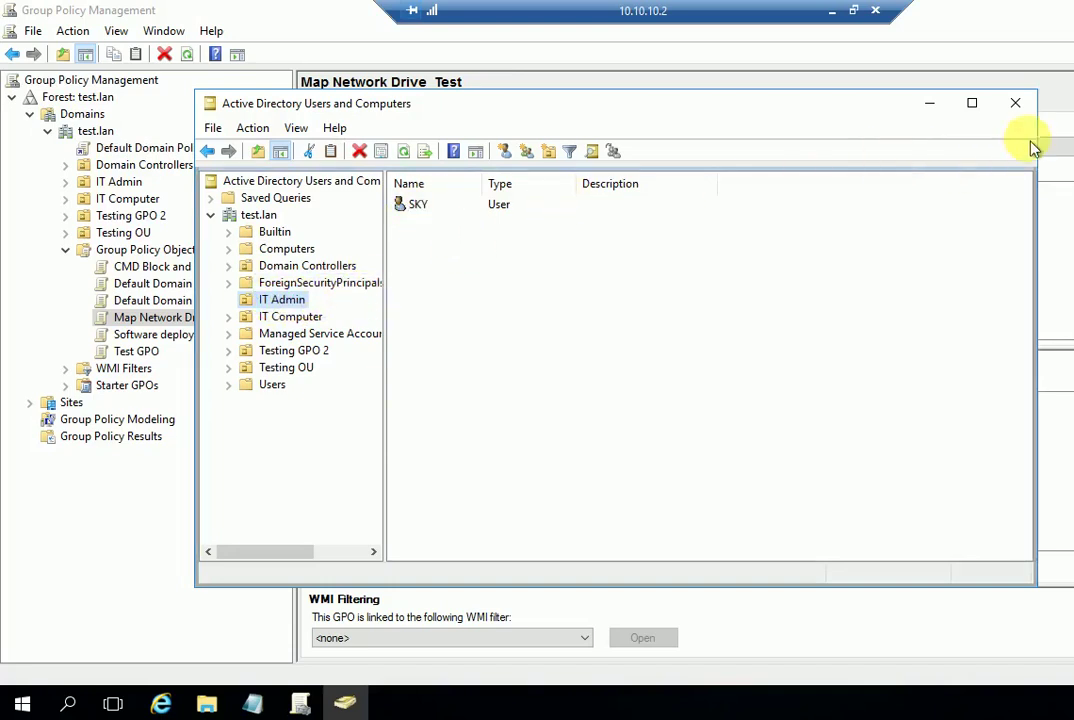
pyautogui.click(280, 302)
pyautogui.click(930, 104)
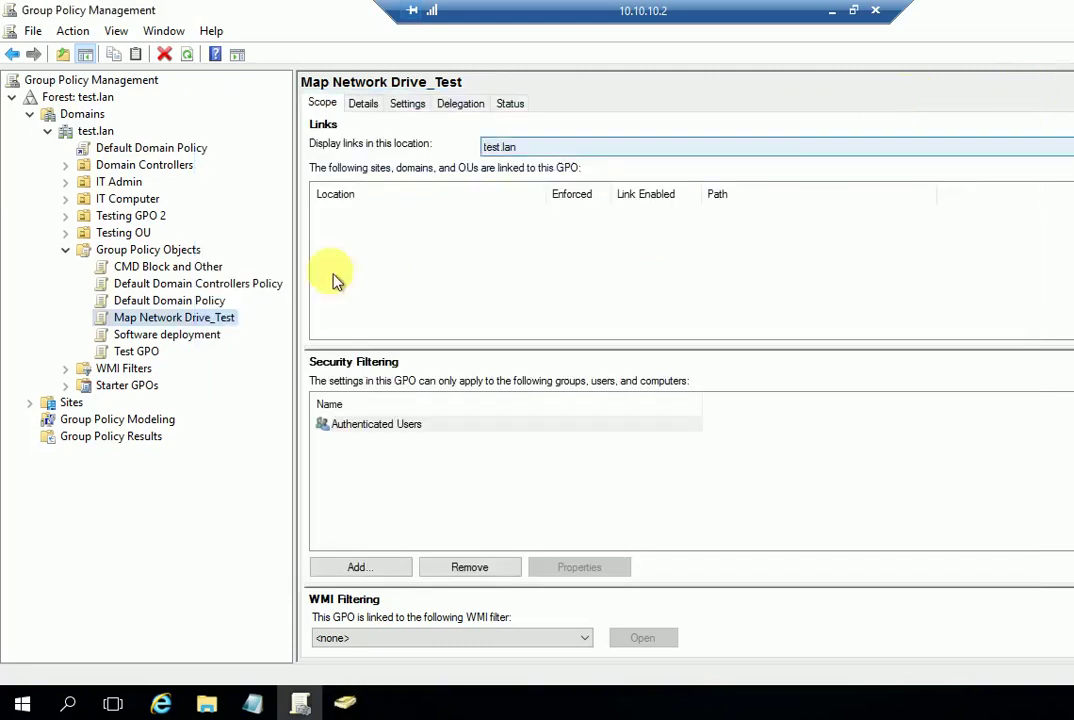
pyautogui.click(112, 189)
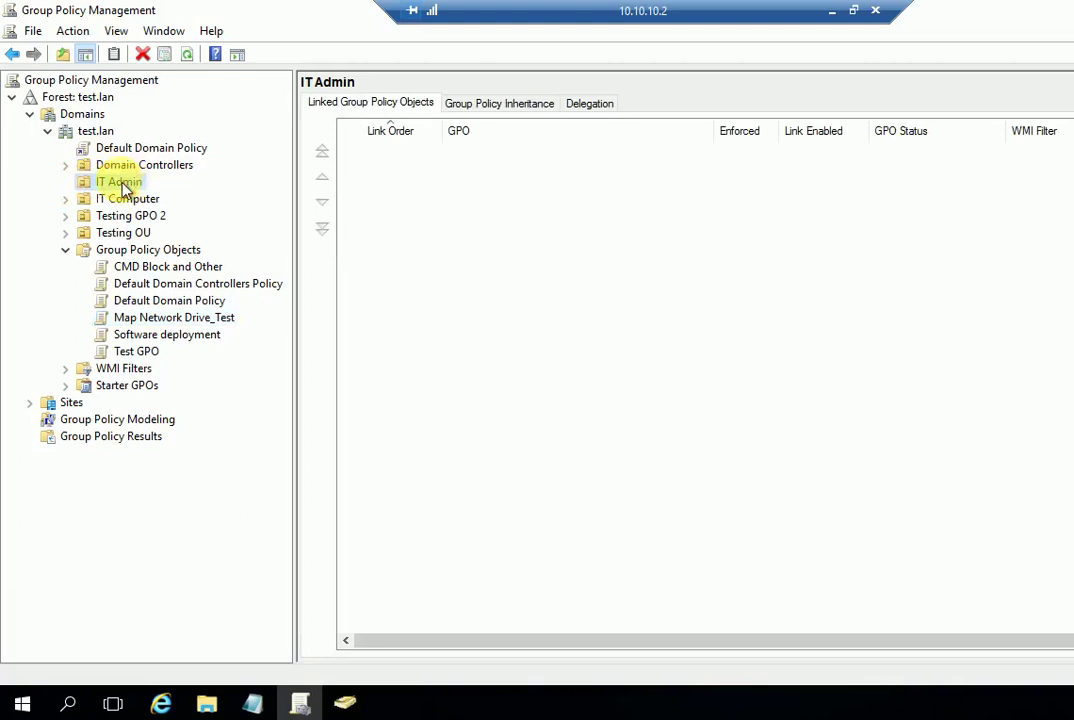
pyautogui.press('F2')
pyautogui.rightClick(124, 190)
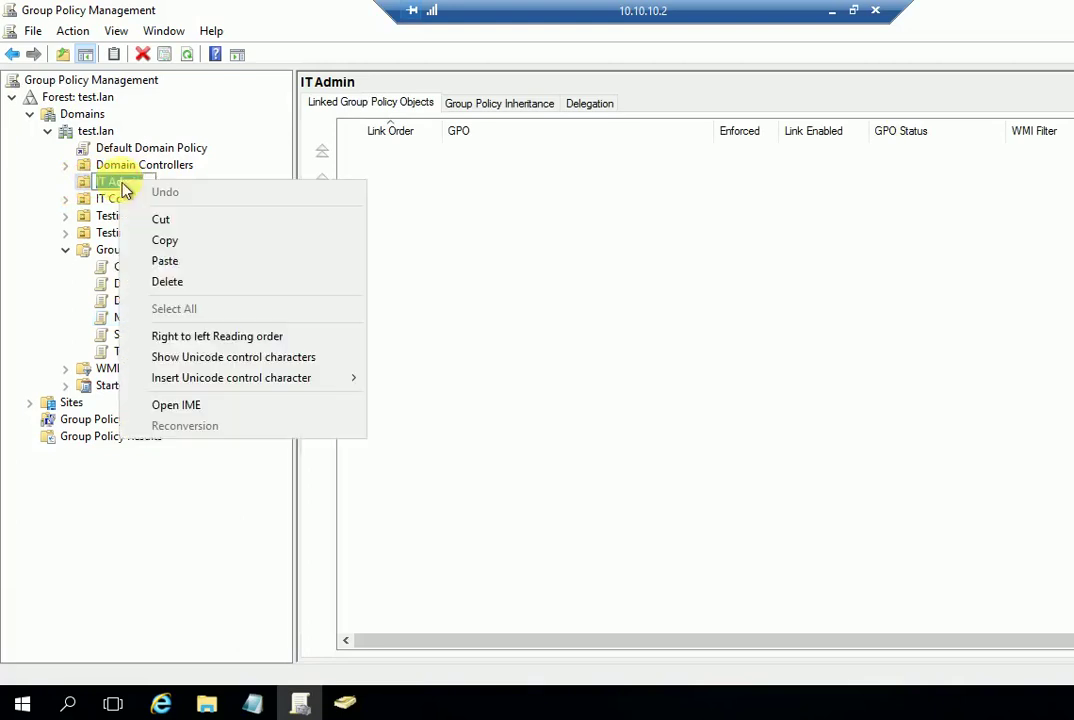
pyautogui.click(38, 211)
# Link the existing Map Network Drive_Test GPO to the IT Admin OU and view the new link's scope
pyautogui.rightClick(118, 183)
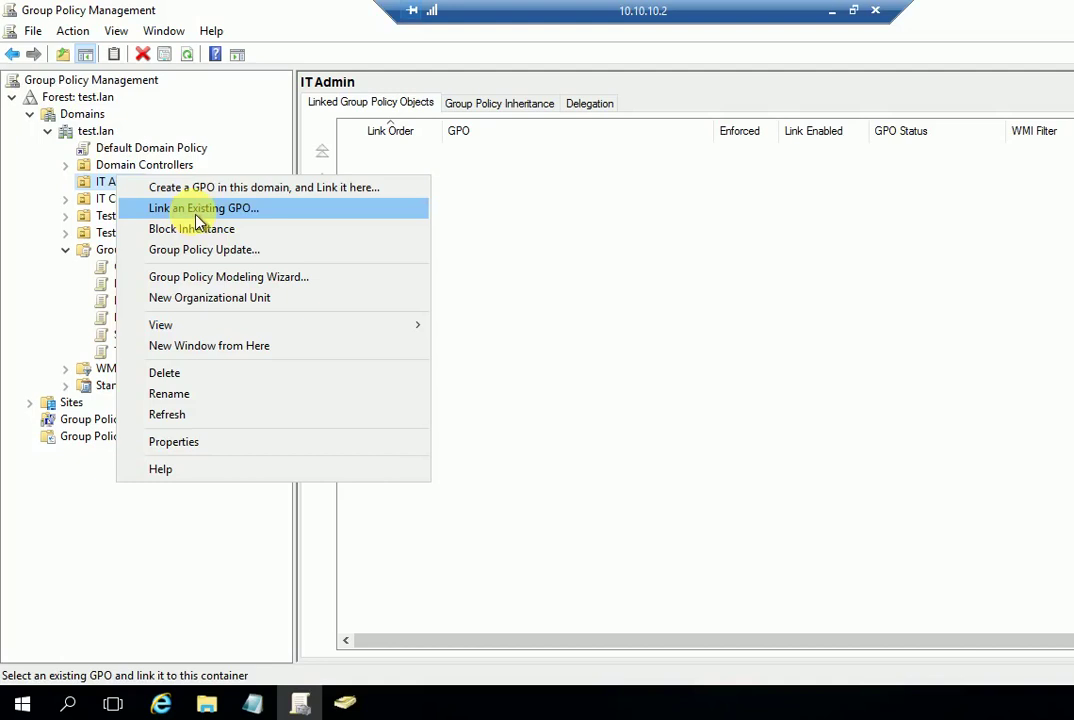
pyautogui.click(198, 214)
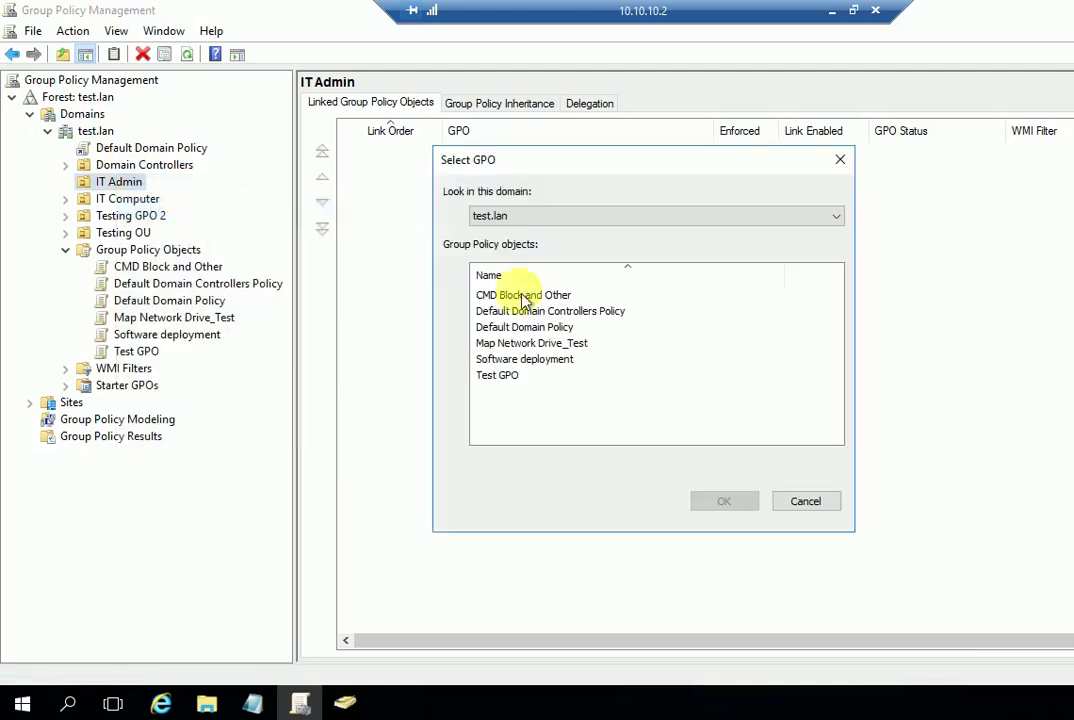
pyautogui.click(550, 347)
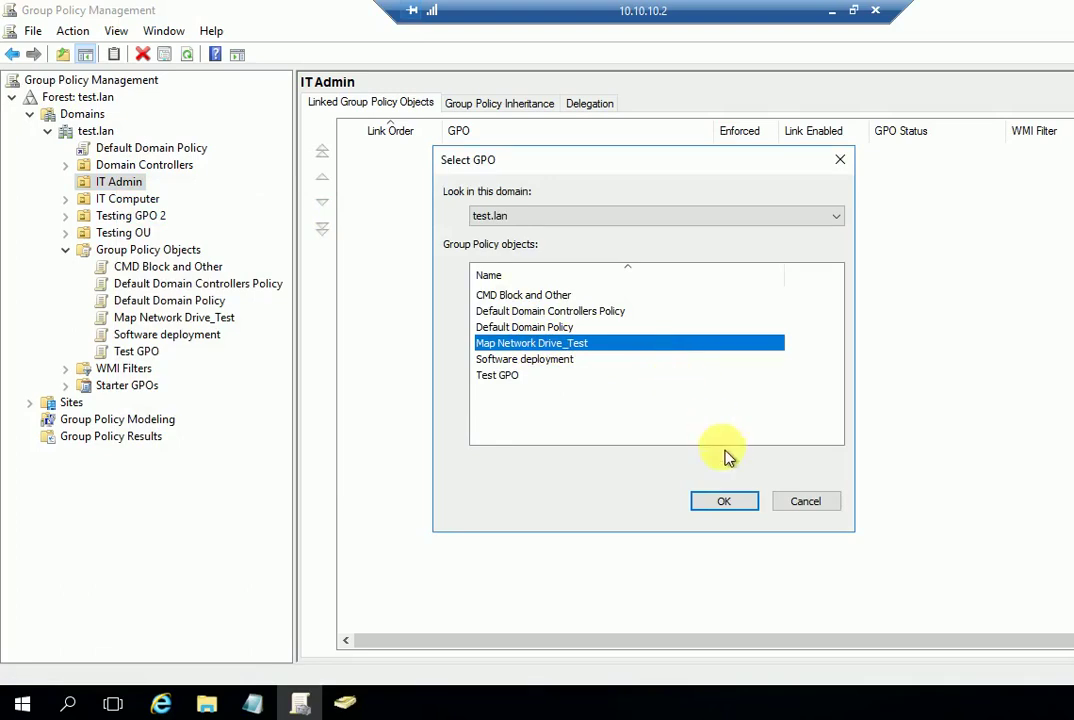
pyautogui.click(733, 507)
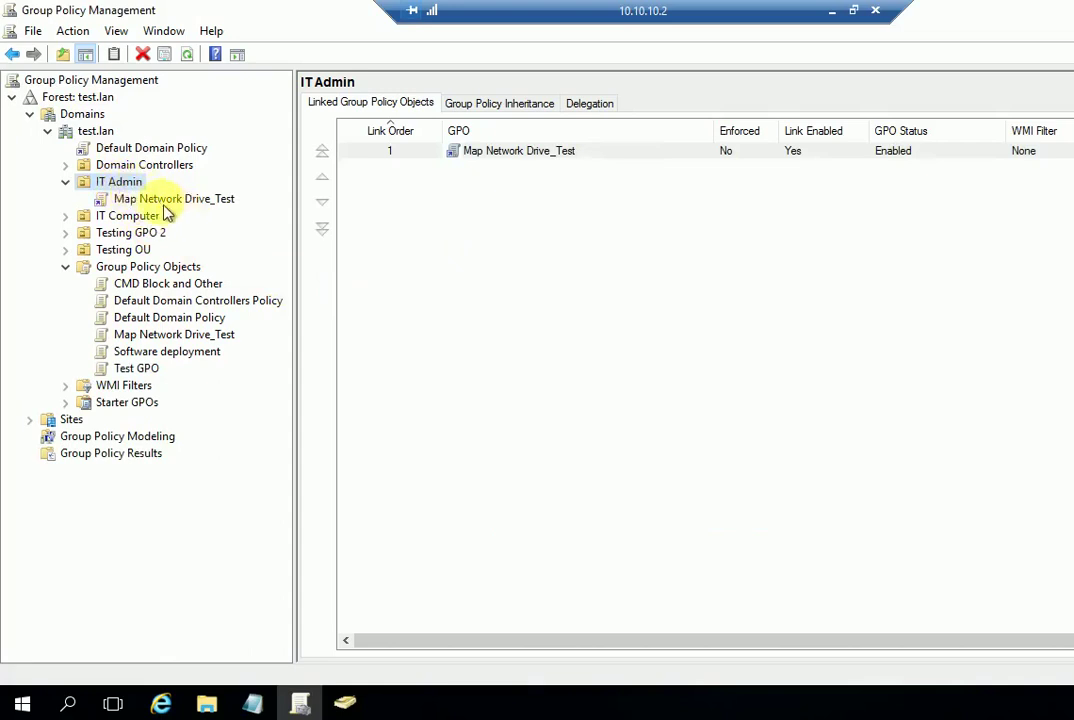
pyautogui.click(150, 199)
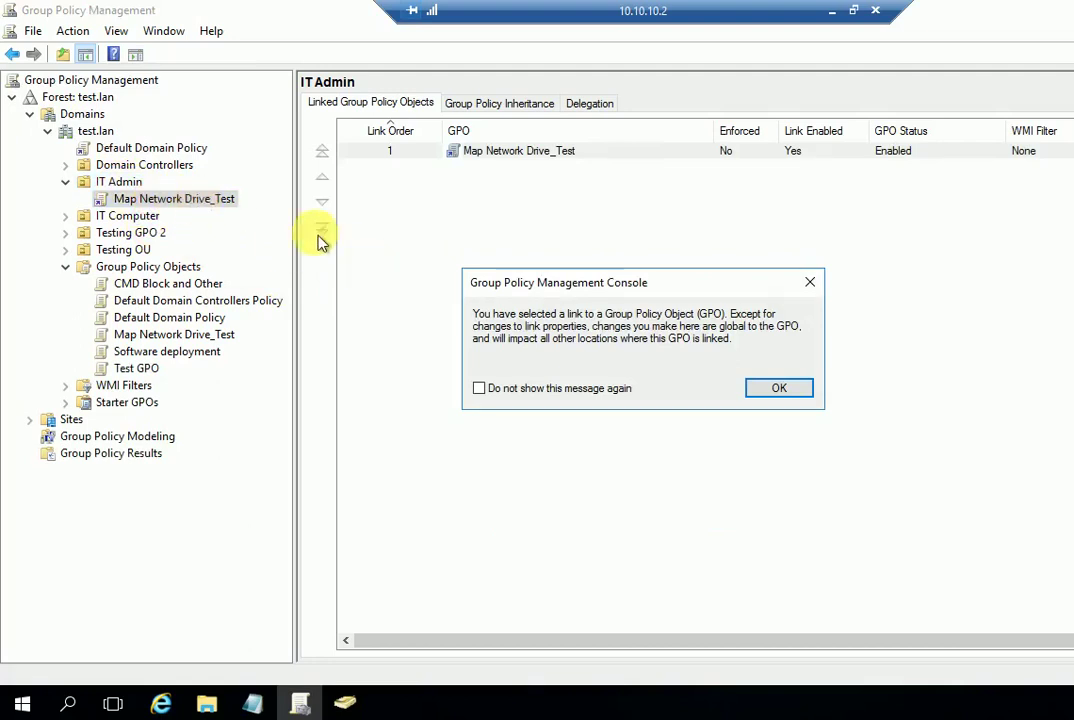
pyautogui.click(779, 389)
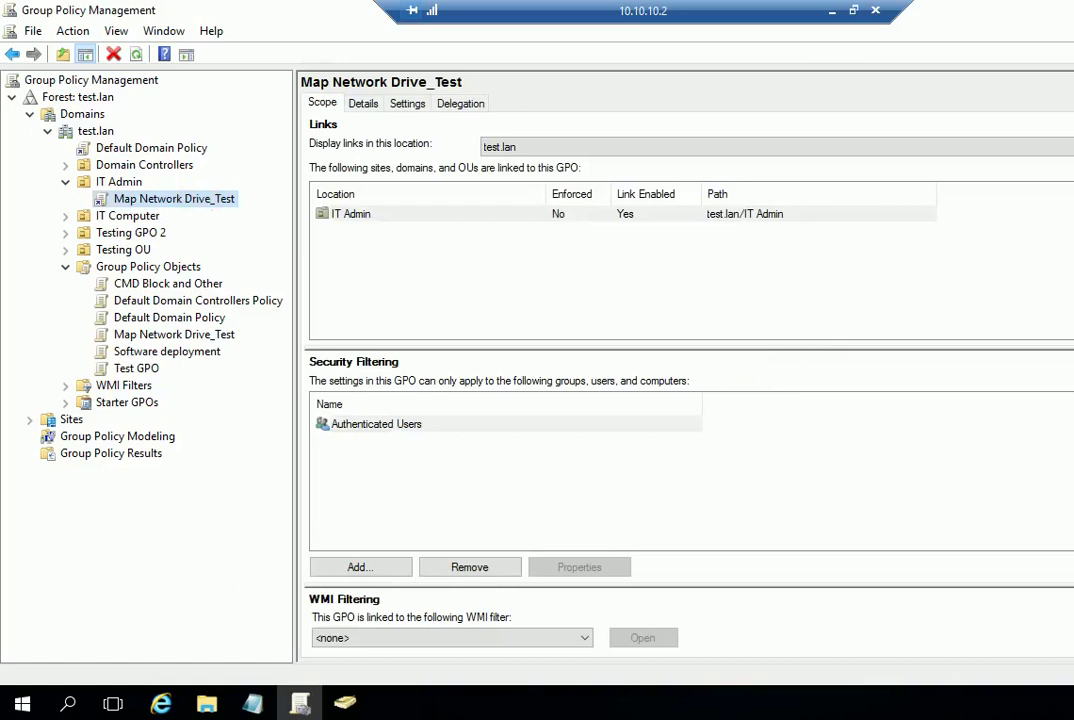
# From the desktop, open Command Prompt, force a Group Policy update with gpupdate /force, and close the window
pyautogui.press('super+d')
pyautogui.rightClick(739, 193)
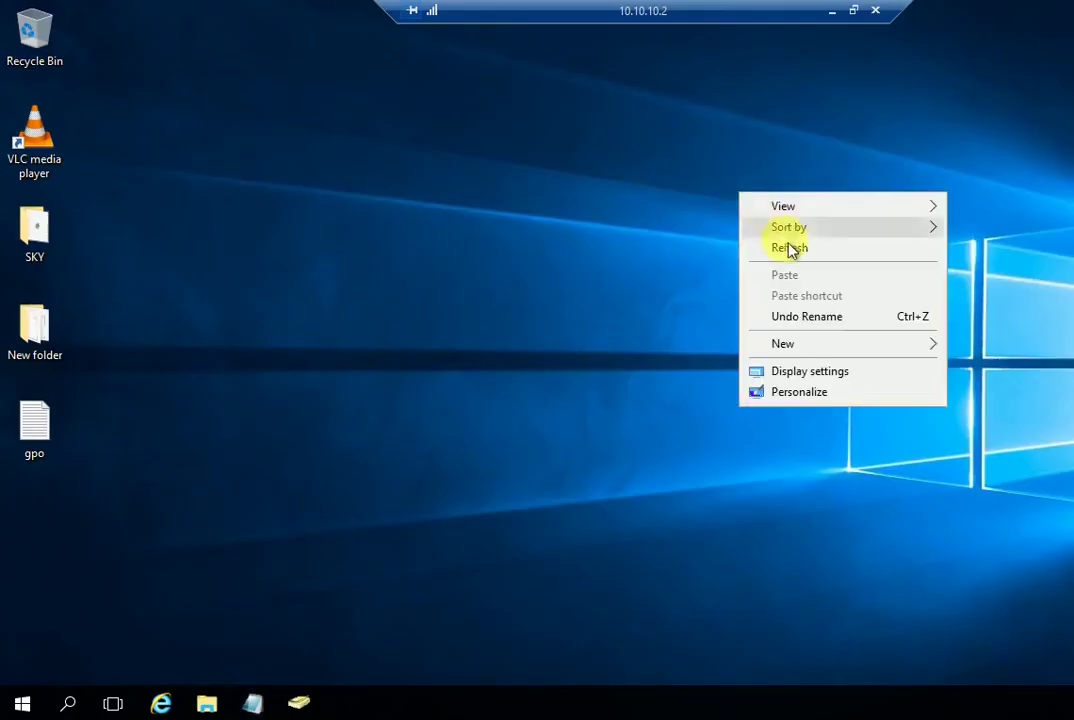
pyautogui.click(790, 249)
pyautogui.press('super+r')
pyautogui.write('cmd')
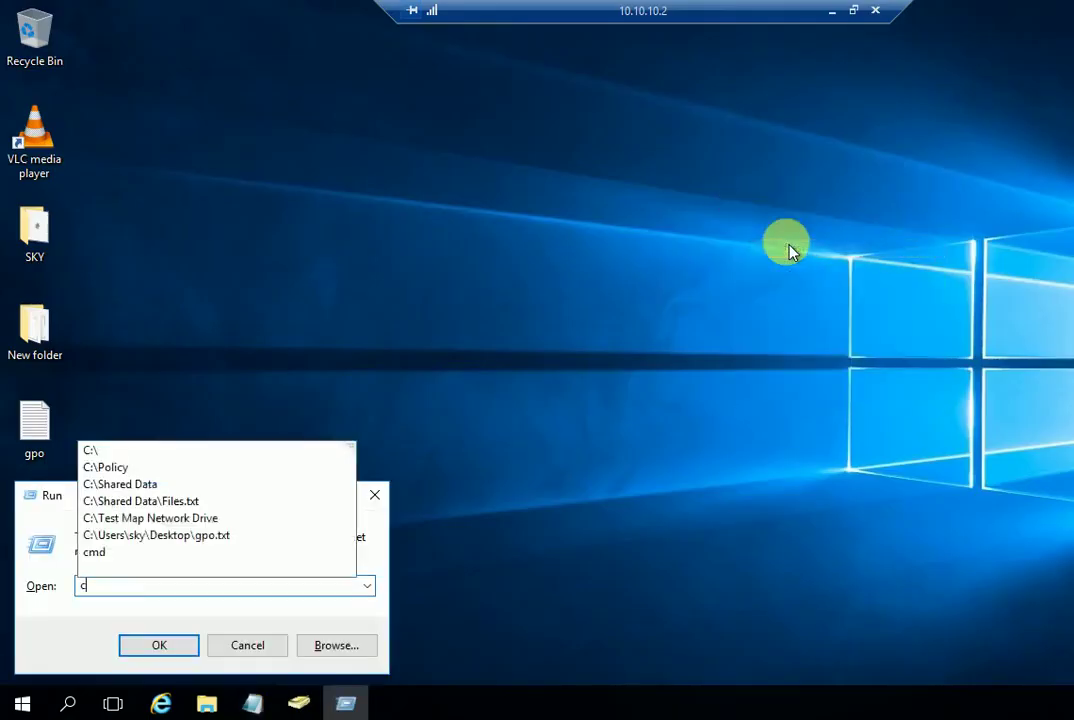
pyautogui.press('Return')
pyautogui.write('gpupdate ')
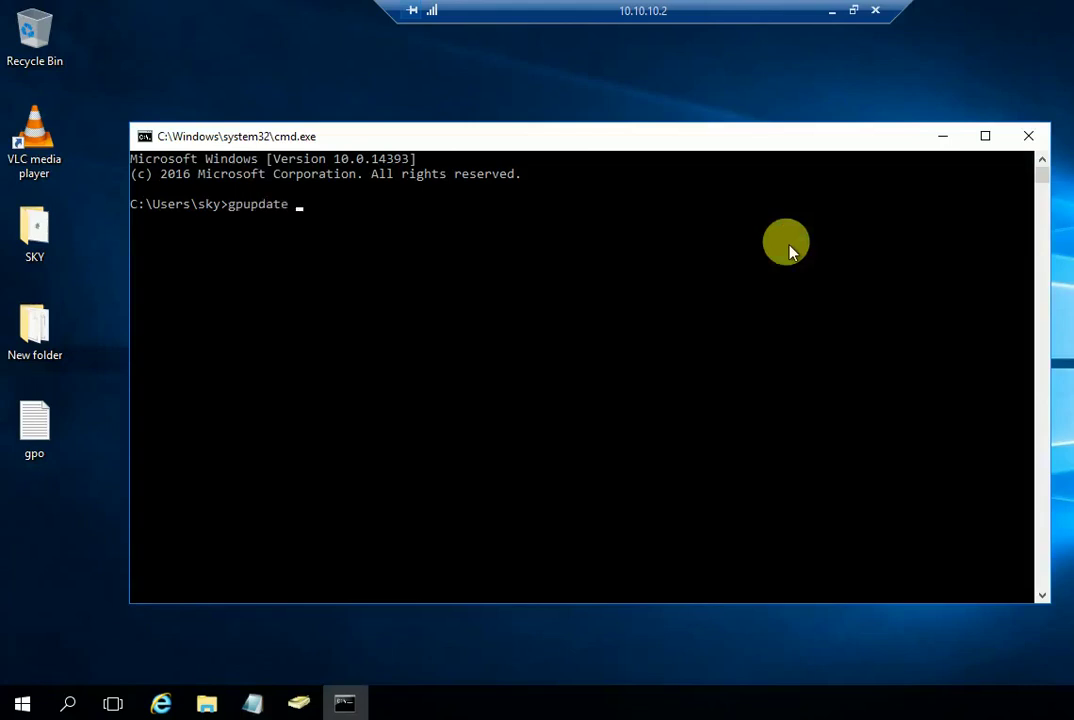
pyautogui.write('/force')
pyautogui.press('Return')
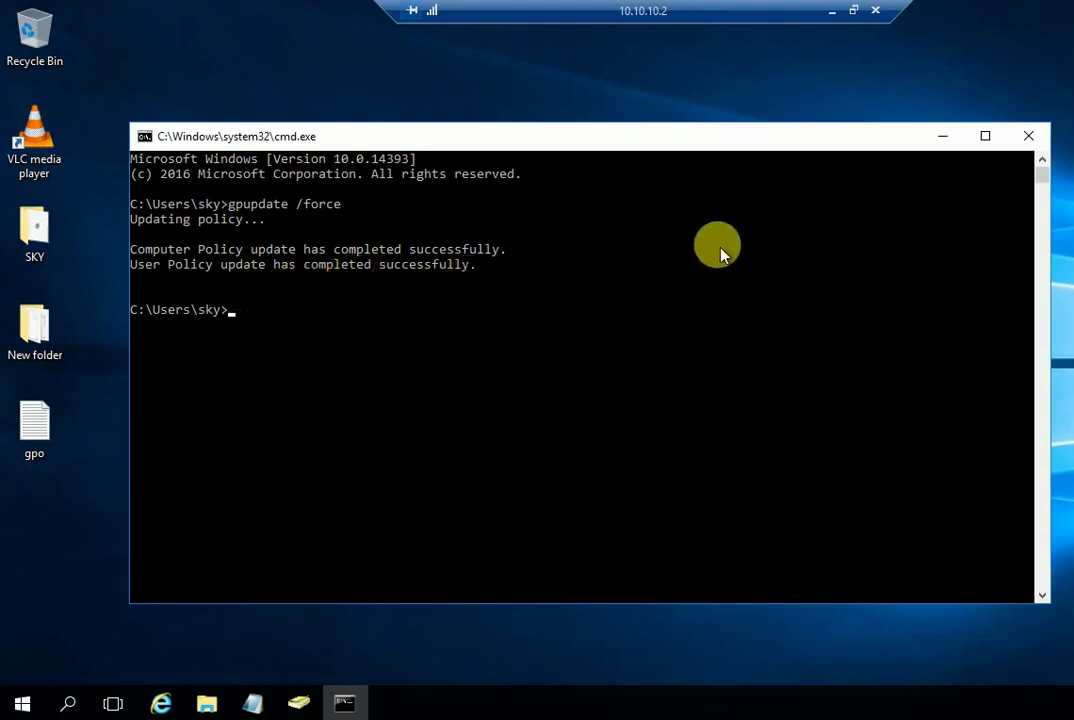
pyautogui.click(1030, 136)
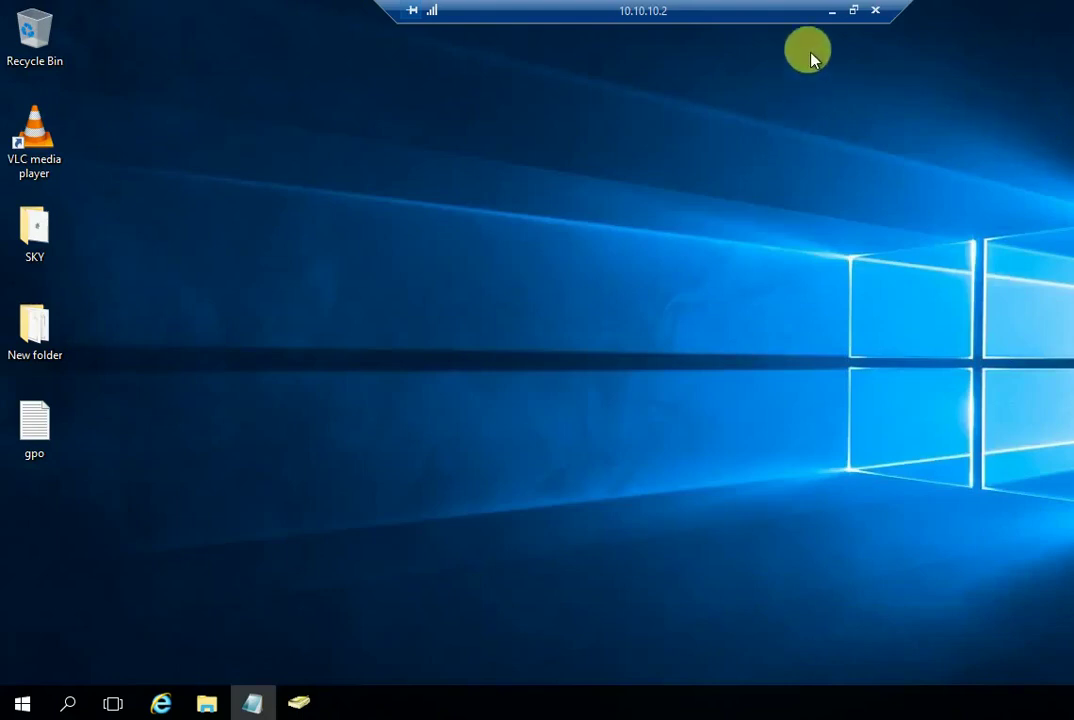
# Switch from the 10.10.10.2 server session to the 10.10.10.10 remote desktop session and bring its desktop into focus
pyautogui.click(829, 18)
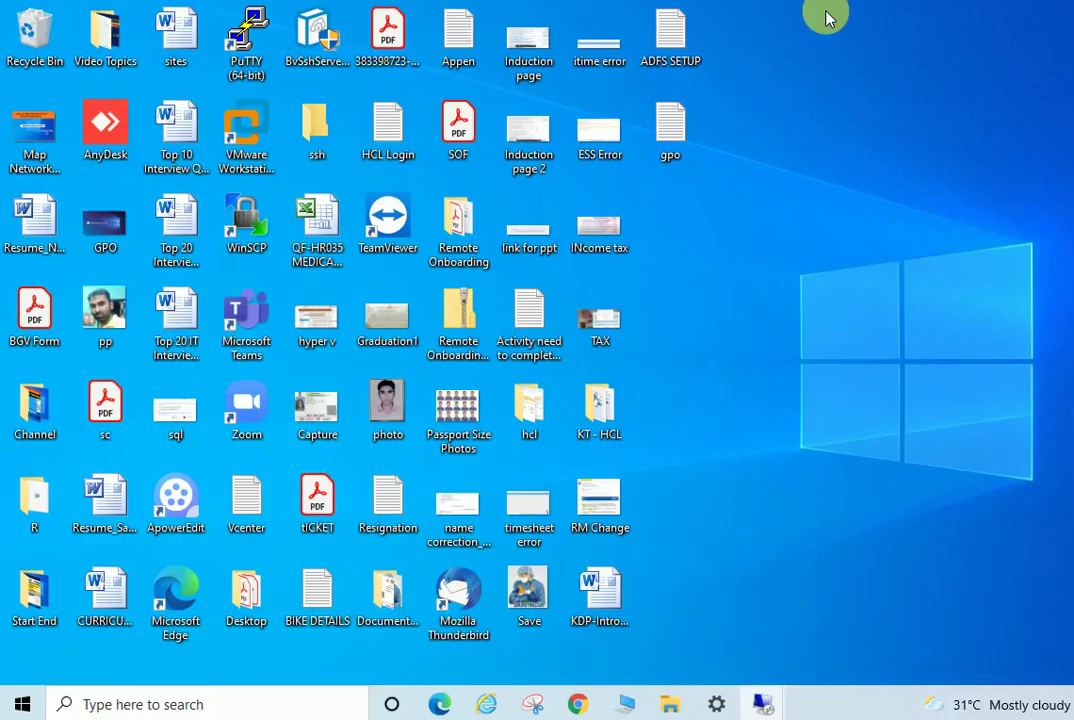
pyautogui.moveTo(765, 706)
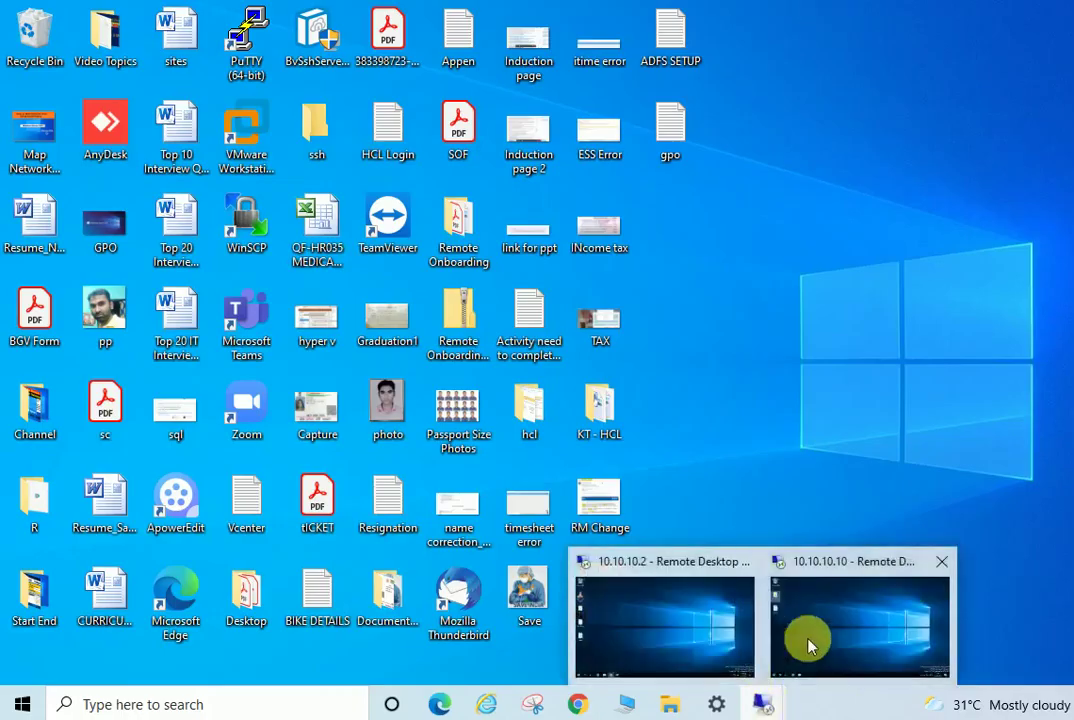
pyautogui.click(858, 630)
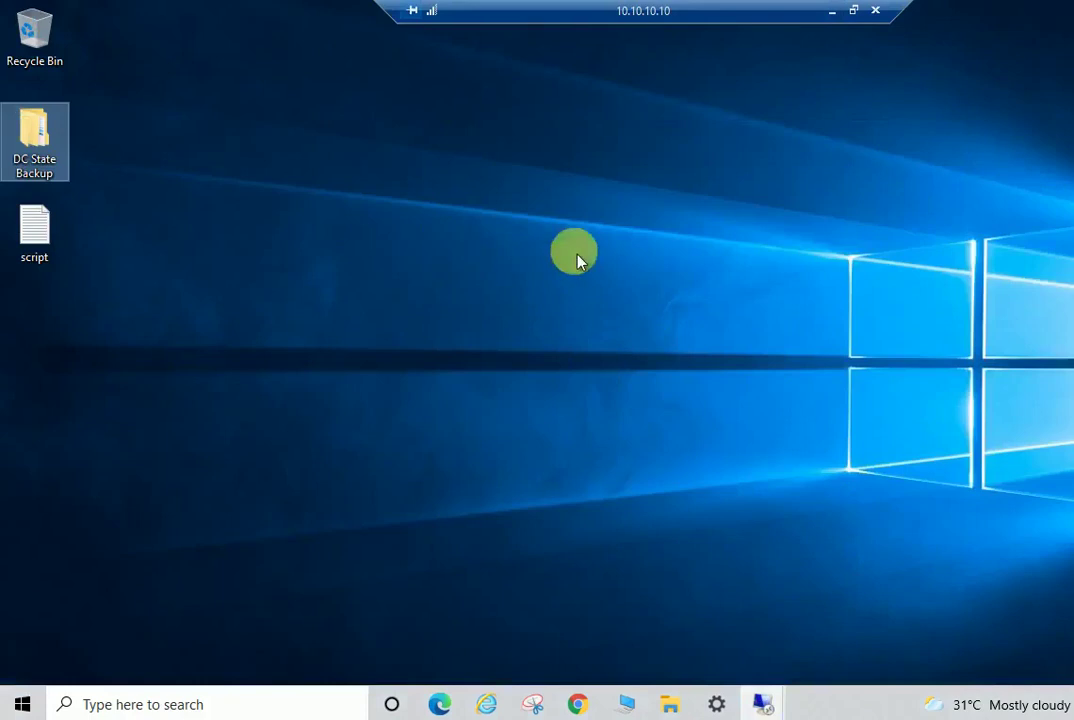
pyautogui.click(22, 704)
pyautogui.moveTo(22, 482)
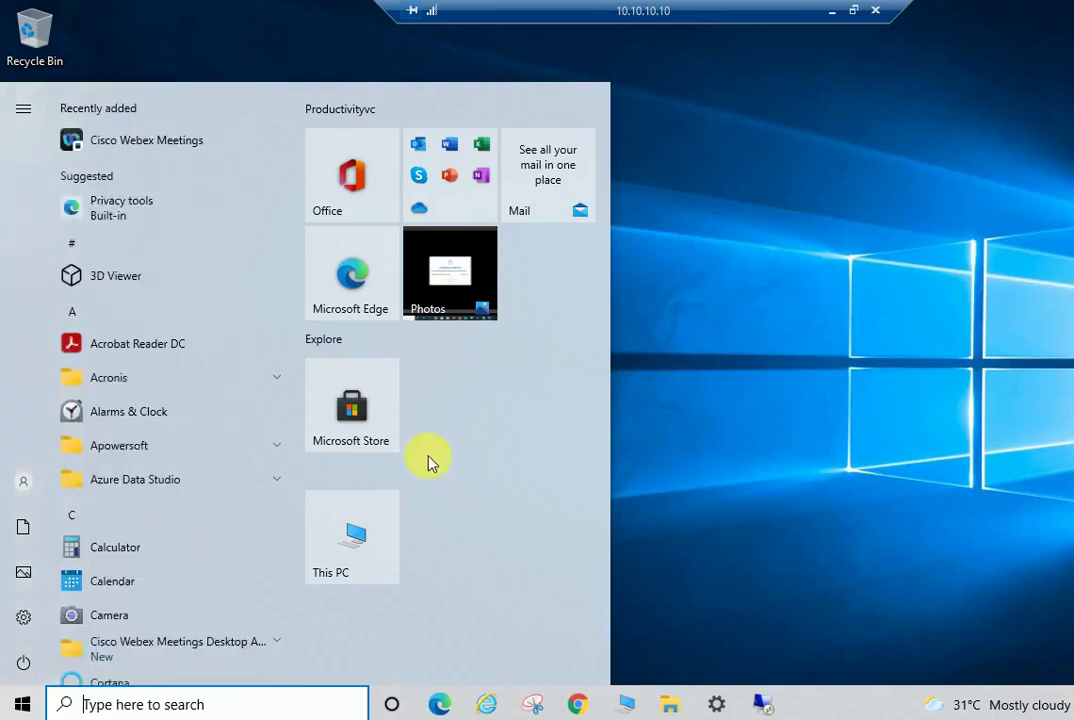
pyautogui.click(737, 400)
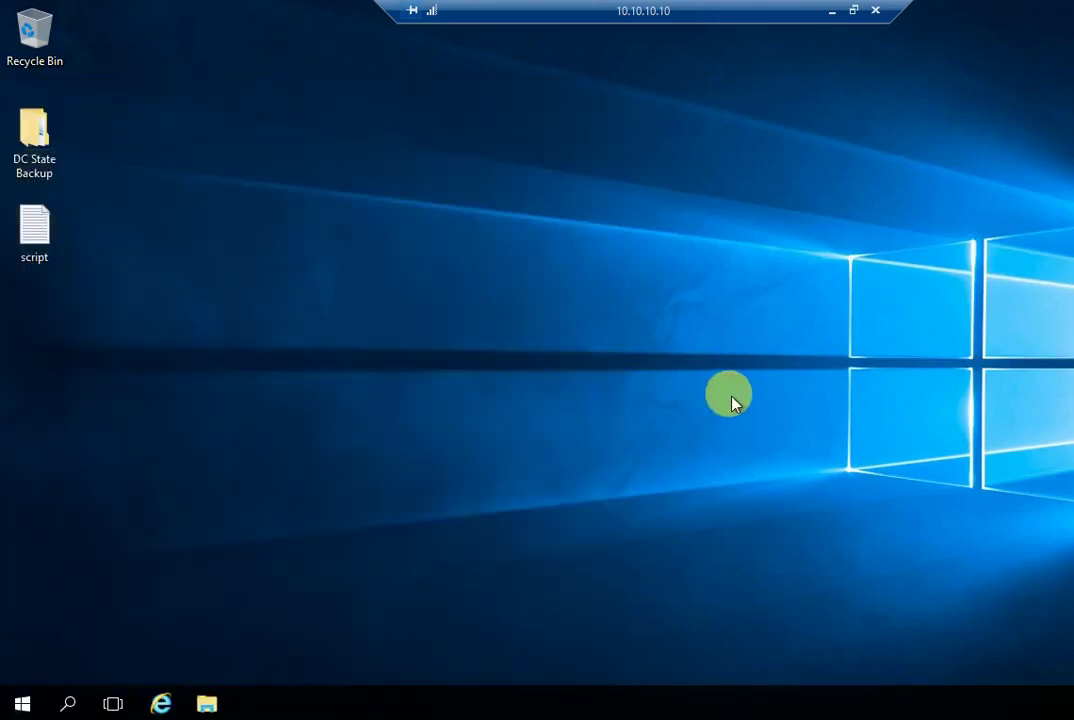
pyautogui.rightClick(297, 262)
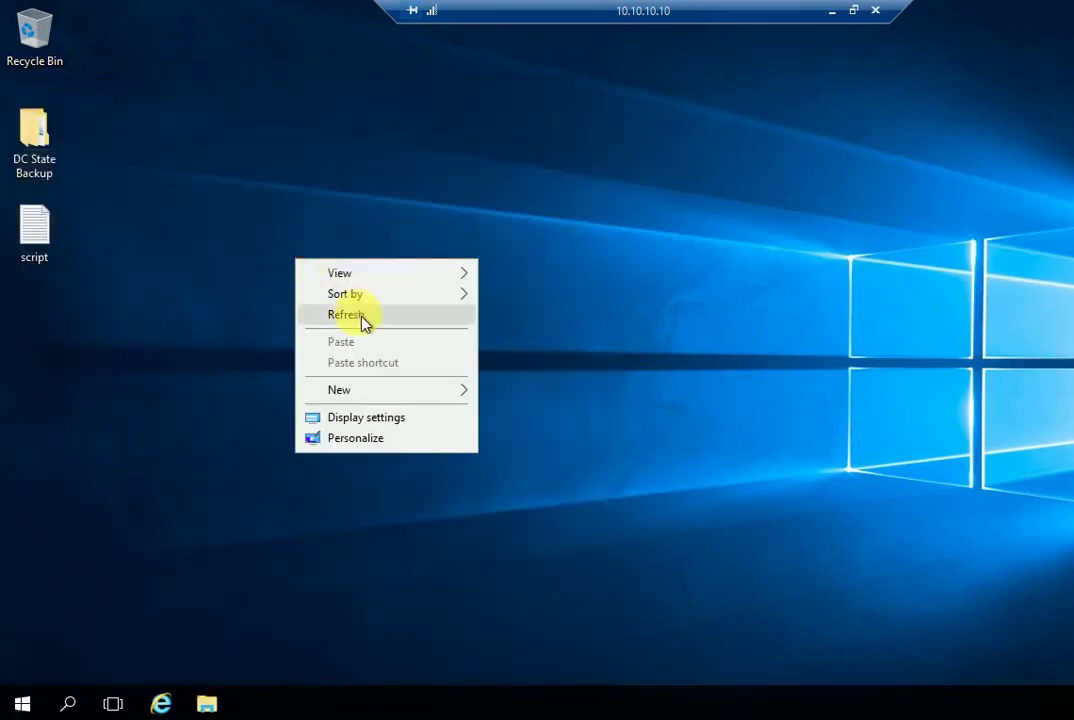
pyautogui.click(363, 320)
pyautogui.rightClick(314, 230)
pyautogui.click(376, 274)
pyautogui.rightClick(364, 268)
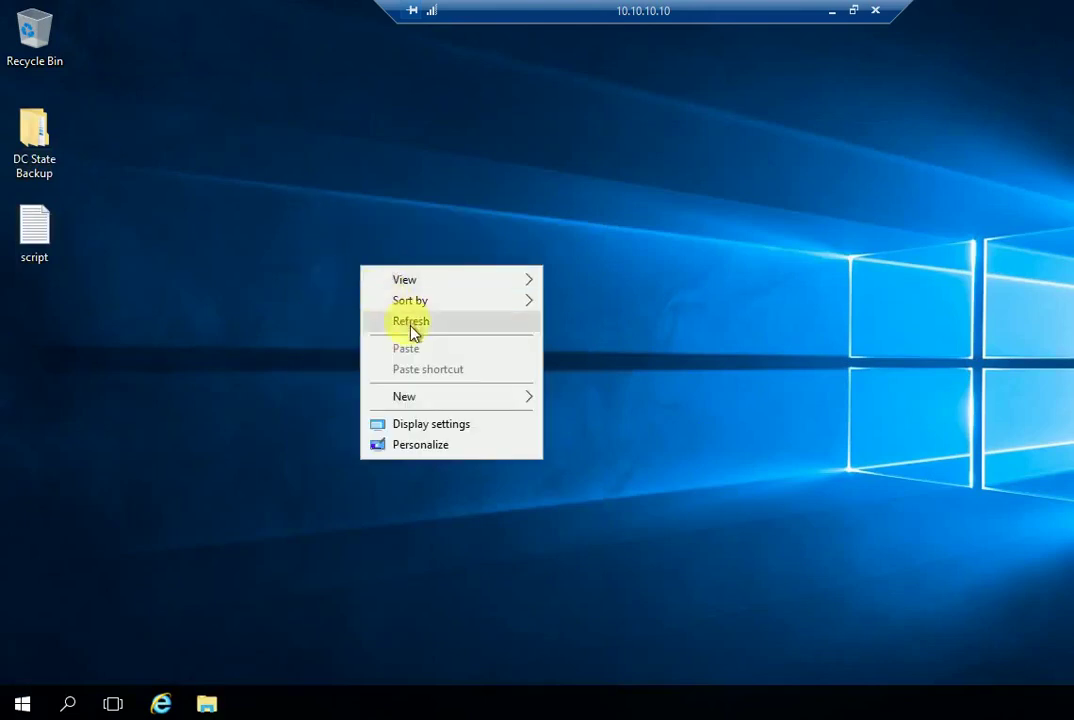
pyautogui.click(411, 331)
pyautogui.rightClick(352, 277)
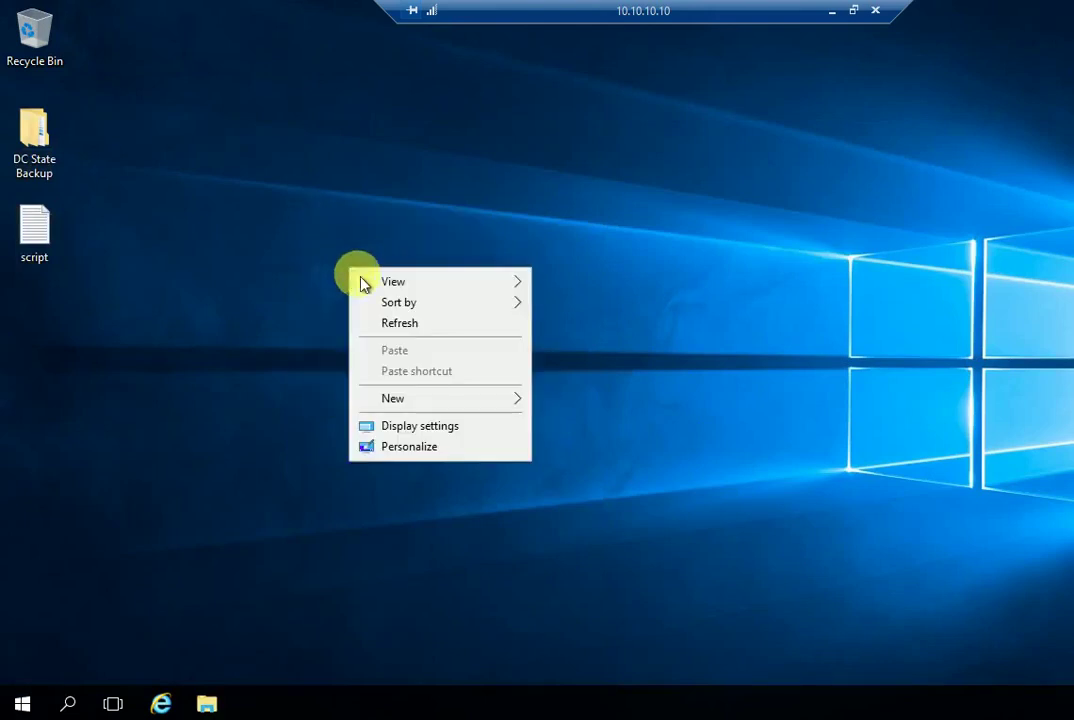
pyautogui.click(383, 323)
# Open Command Prompt on the 10.10.10.10 machine and force a Group Policy update with gpupdate /force
pyautogui.press('super+r')
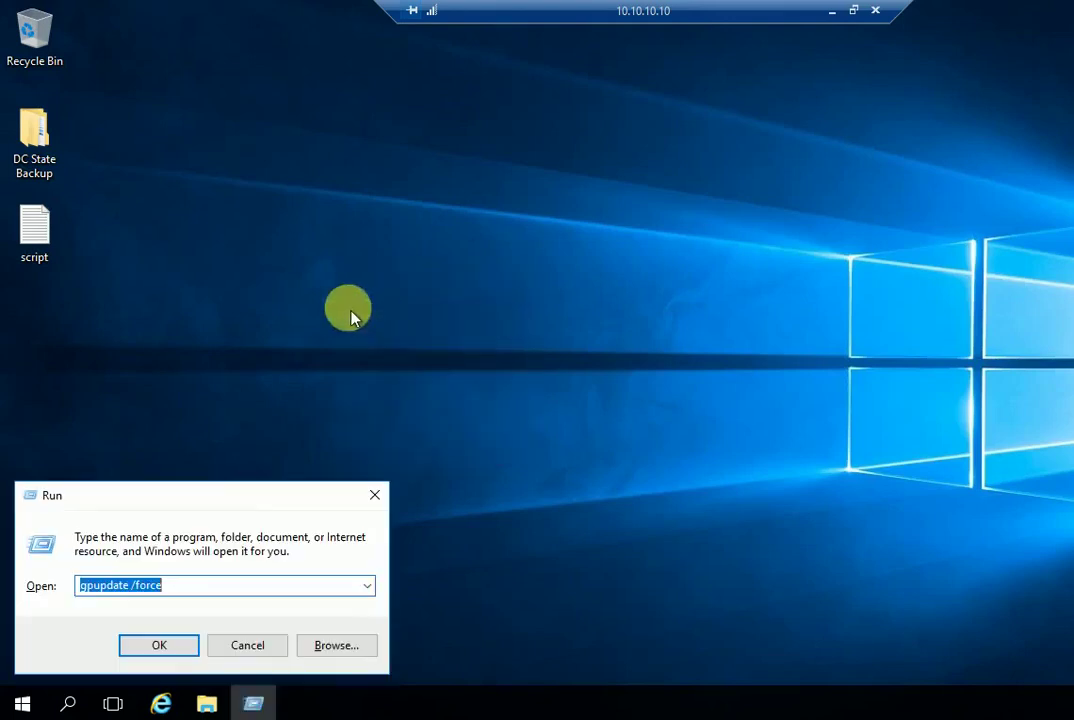
pyautogui.write('cmd')
pyautogui.press('Return')
pyautogui.write('gpu[p\\')
pyautogui.press('BackSpace')
pyautogui.press('BackSpace')
pyautogui.press('BackSpace')
pyautogui.write('p')
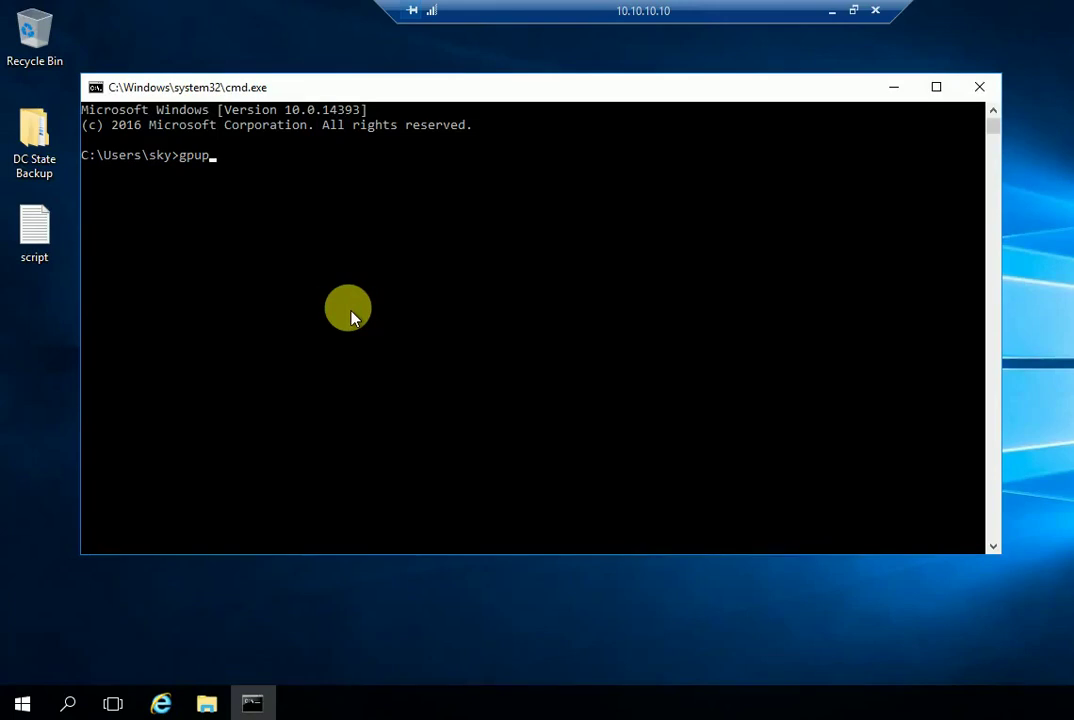
pyautogui.write('date /force')
pyautogui.press('Return')
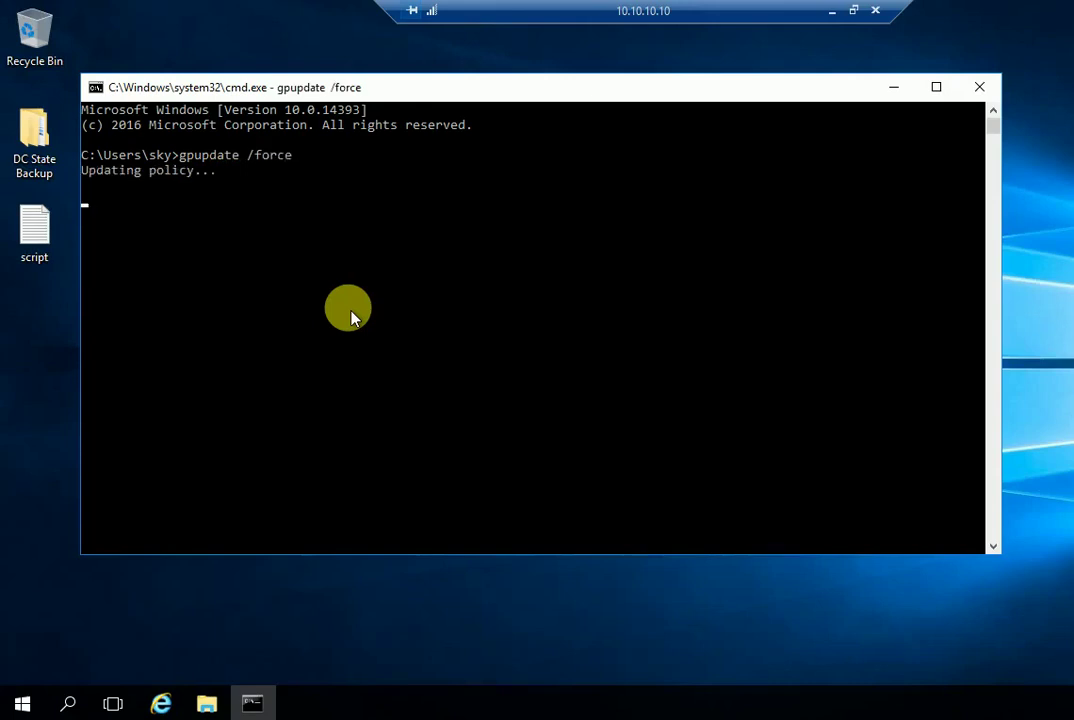
# Open This PC in File Explorer to check the network locations for the mapped drive, and close Command Prompt
pyautogui.doubleClick(42, 172)
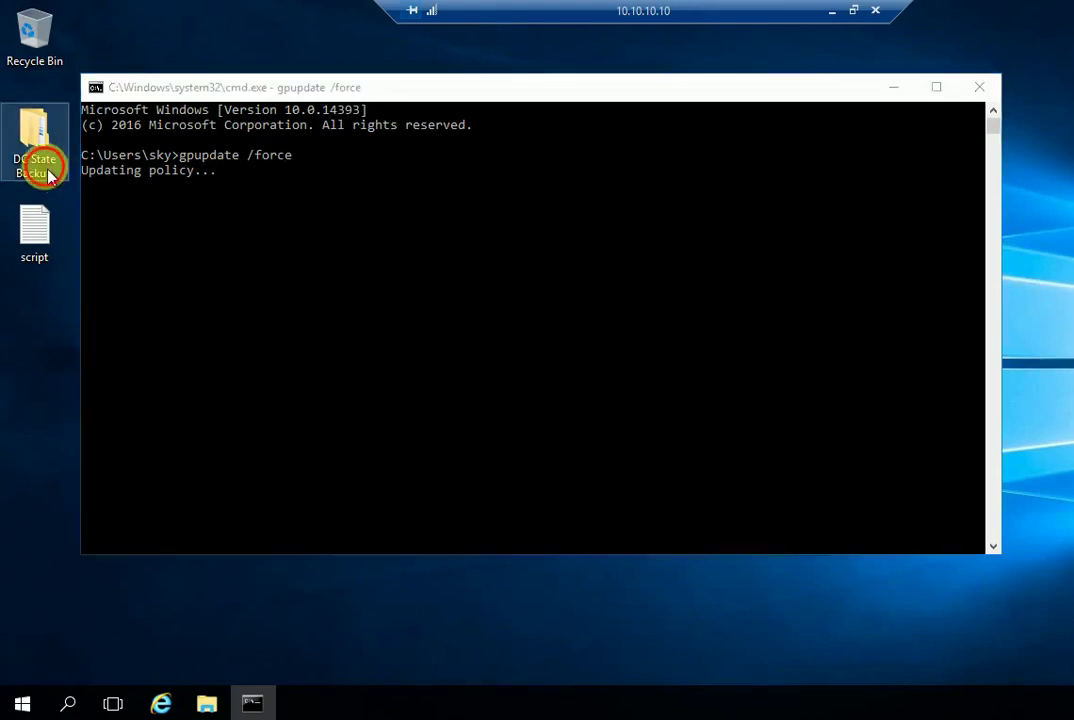
pyautogui.click(200, 304)
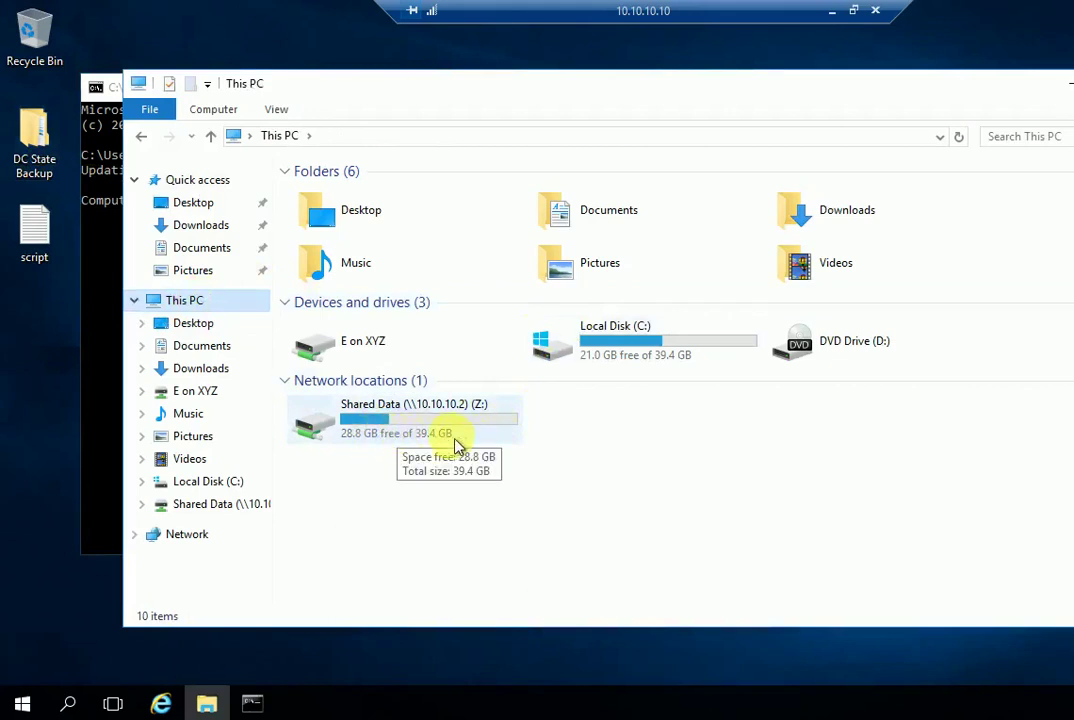
pyautogui.click(108, 310)
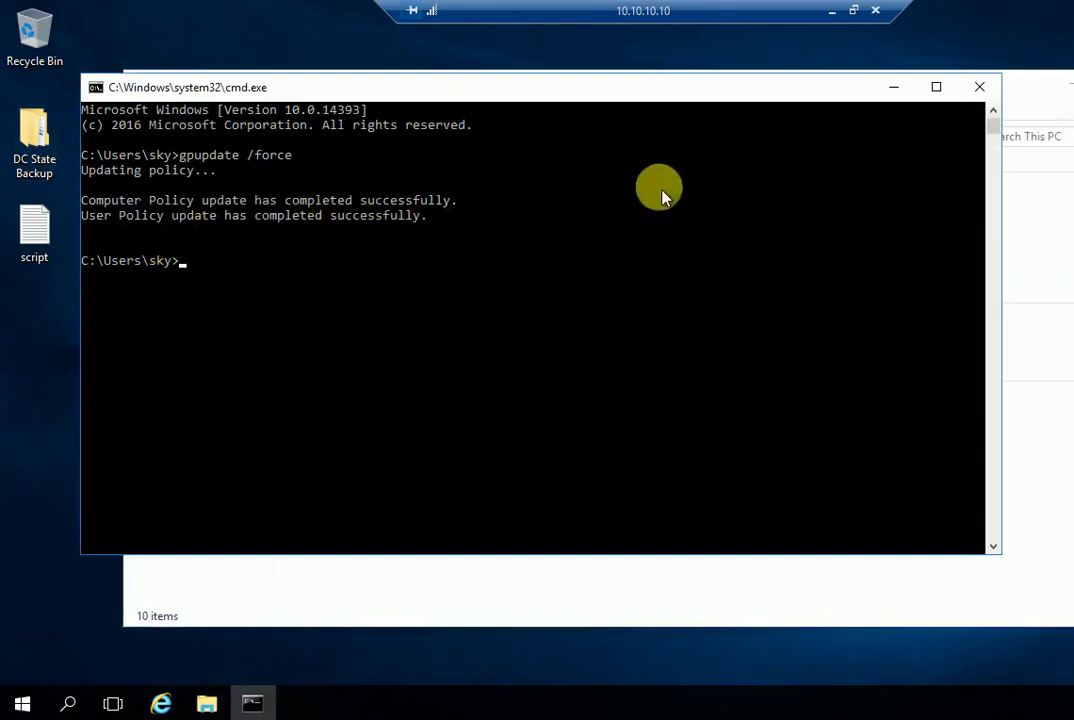
pyautogui.click(979, 87)
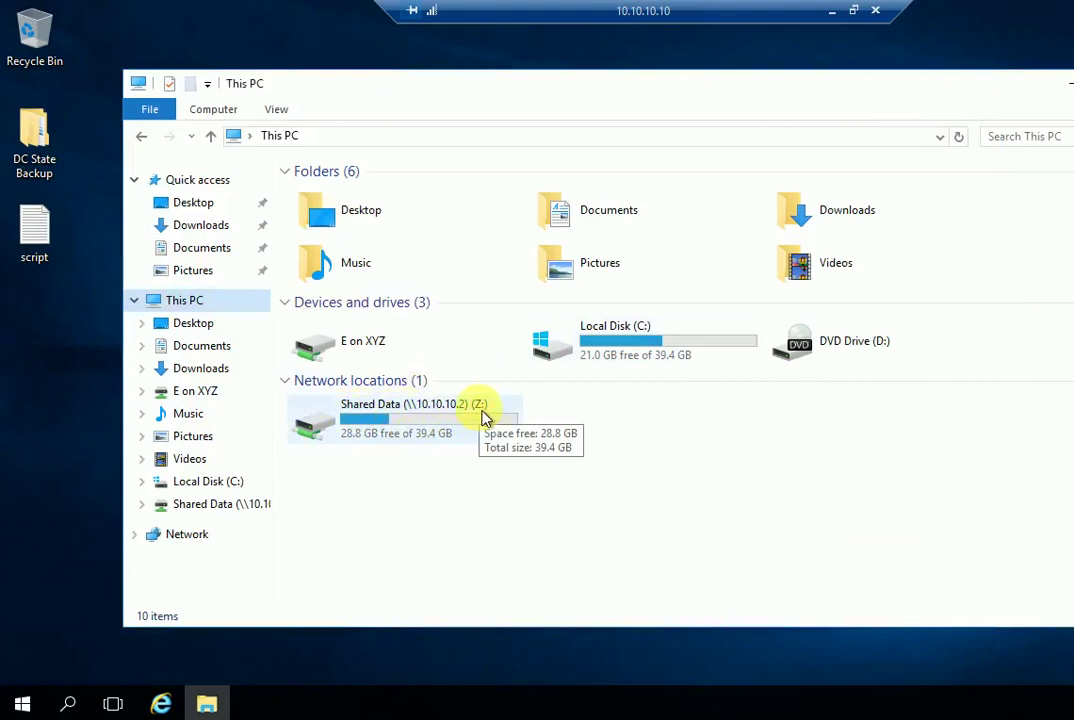
# Disconnect the mapped Shared Data (Z:) drive and run gpupdate /force to have the policy map it again
pyautogui.click(445, 420)
pyautogui.rightClick(443, 418)
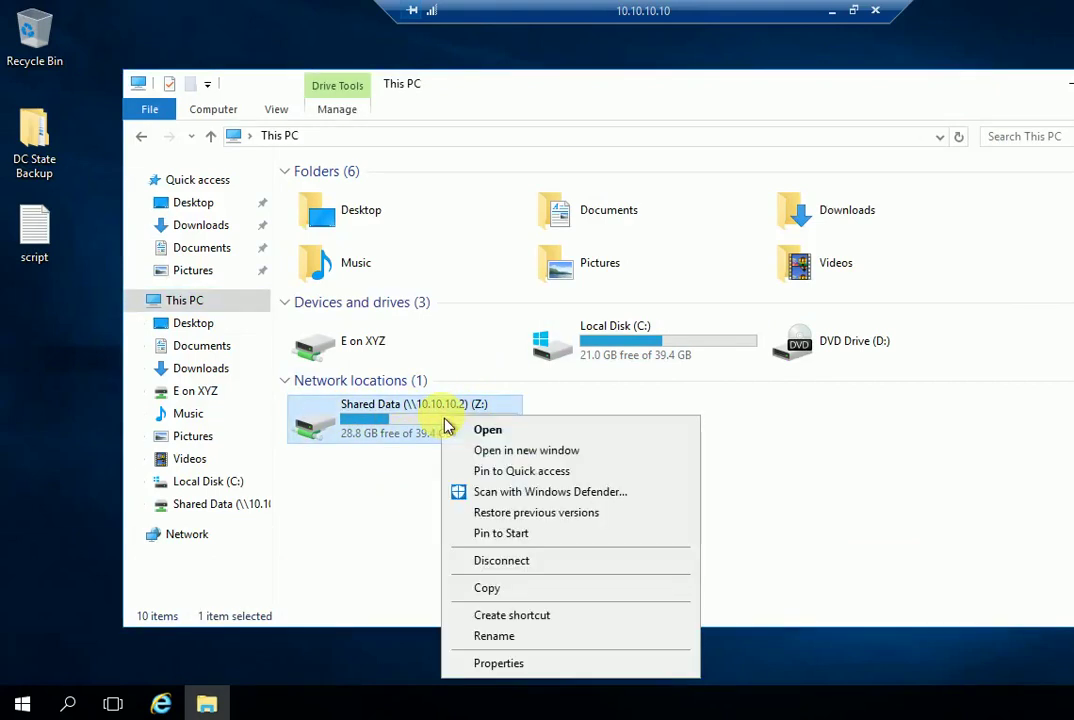
pyautogui.click(506, 562)
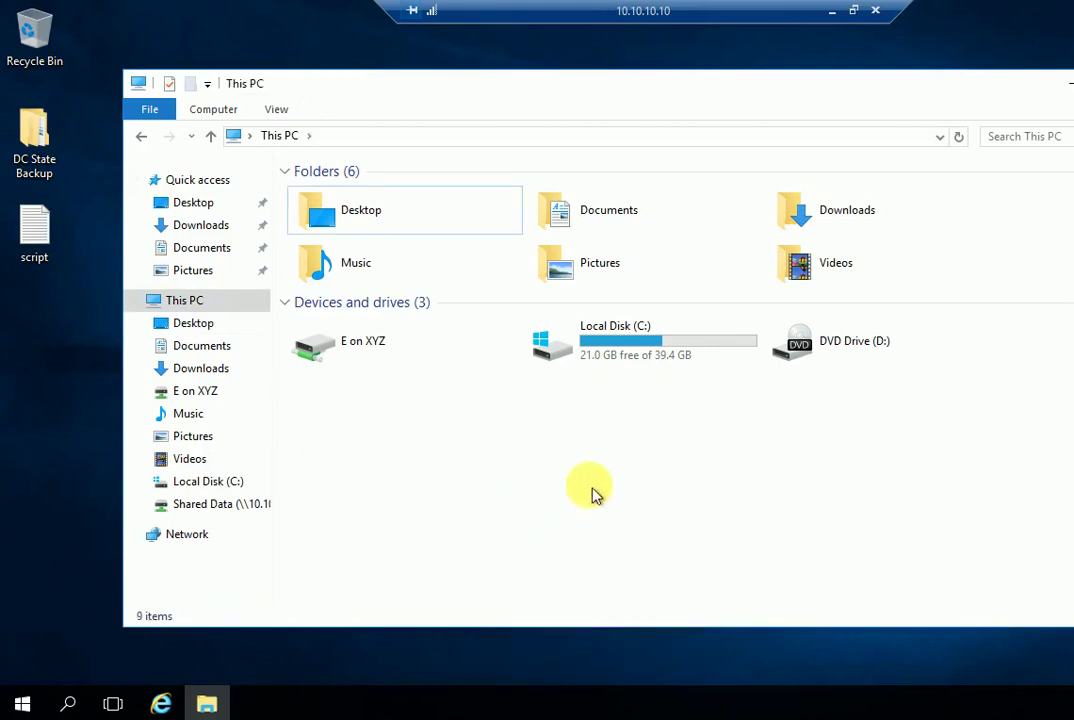
pyautogui.press('super+r')
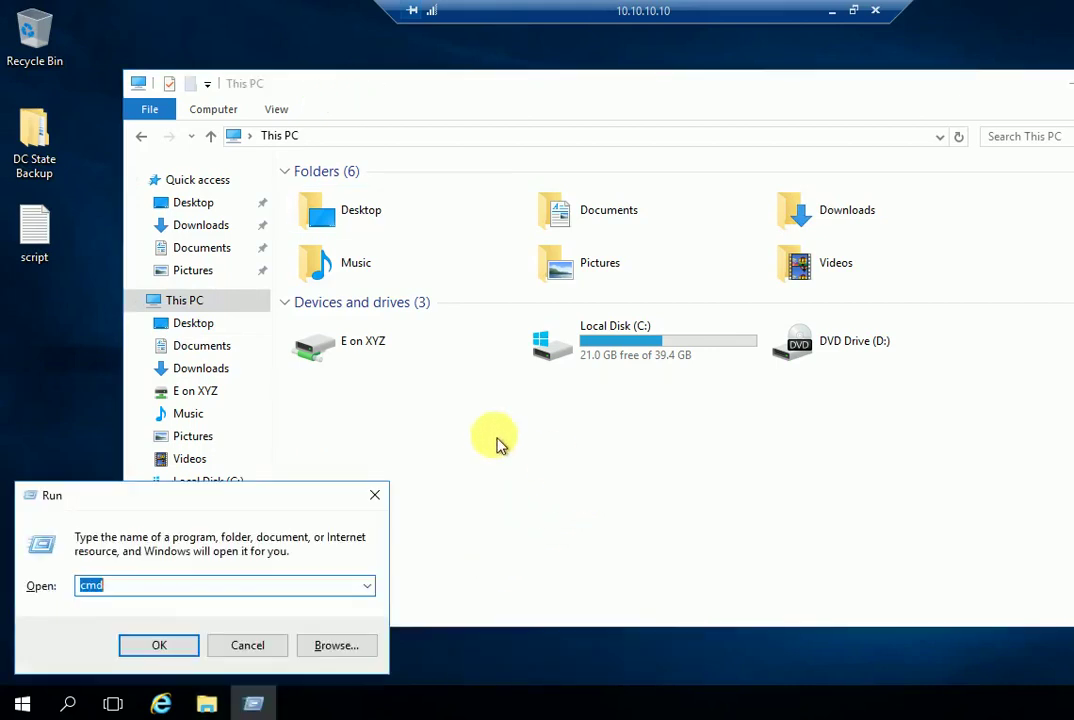
pyautogui.write('gp')
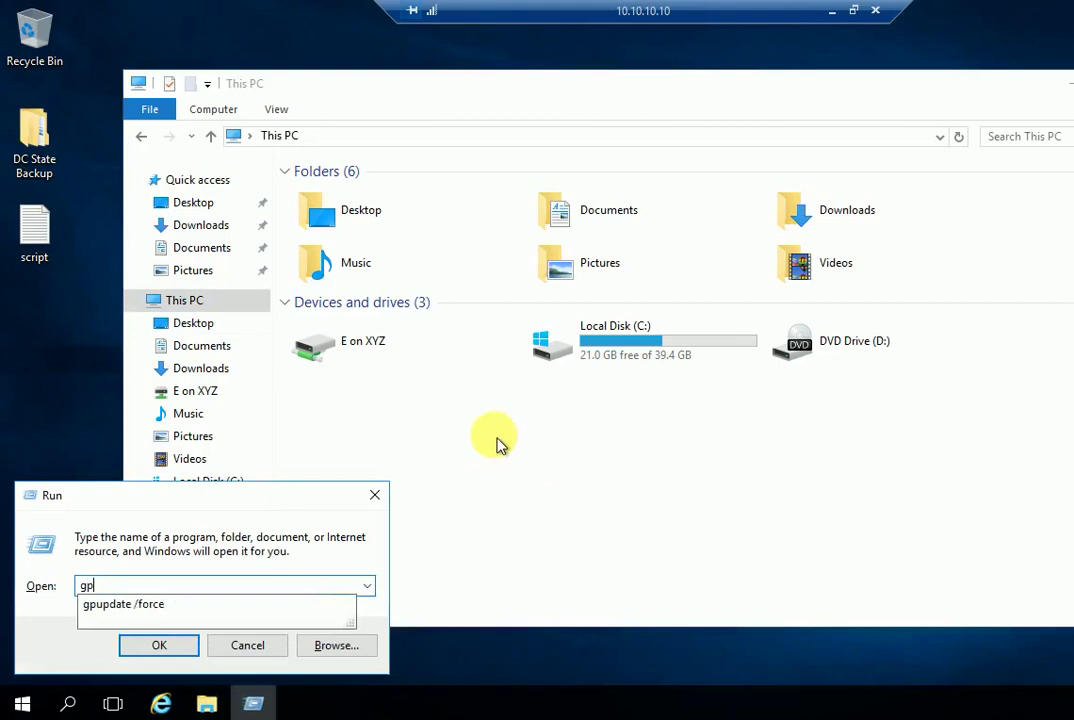
pyautogui.press('Down')
pyautogui.press('Return')
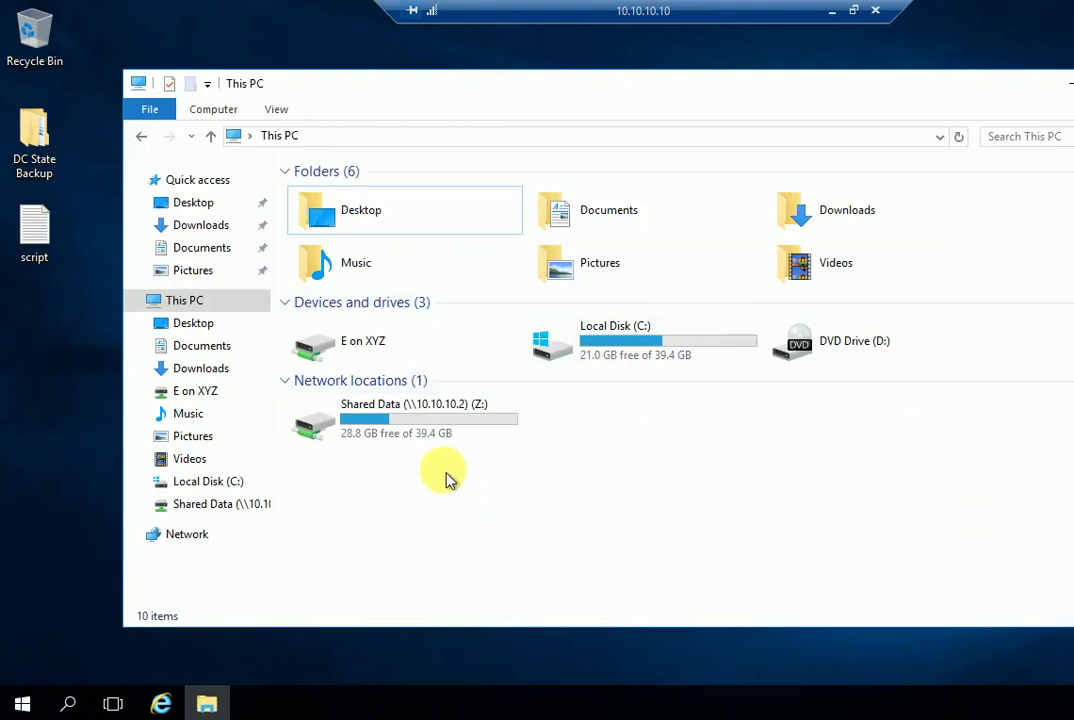
# Open the mapped Shared Data (Z:) drive to examine its contents and return to This PC
pyautogui.click(407, 436)
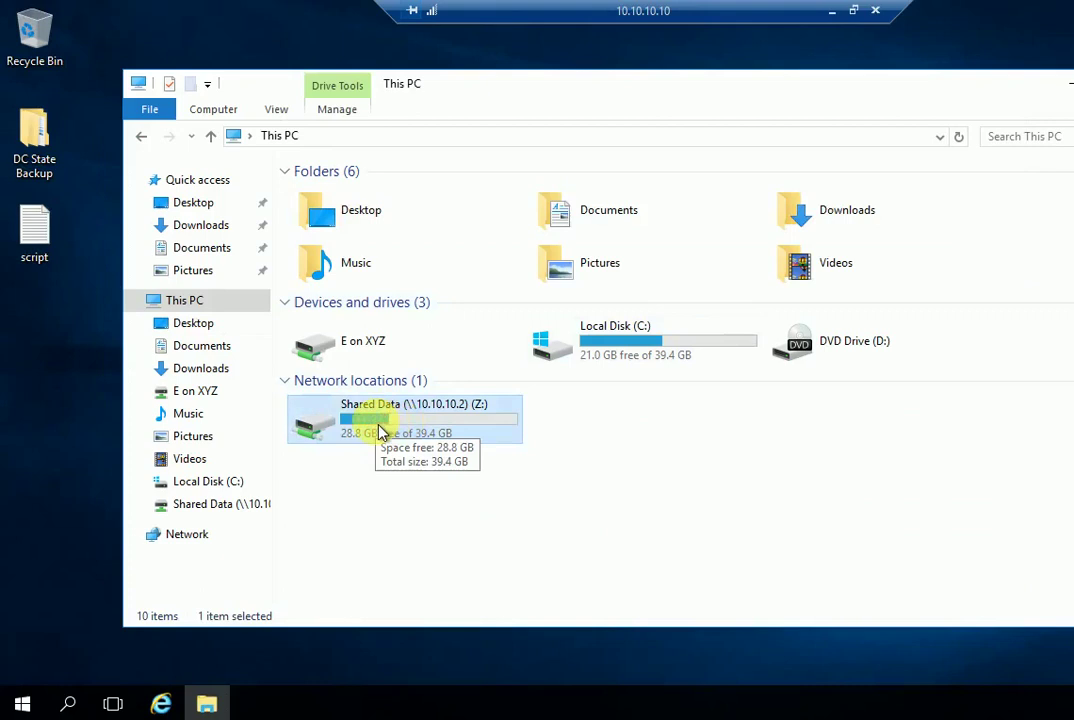
pyautogui.doubleClick(380, 430)
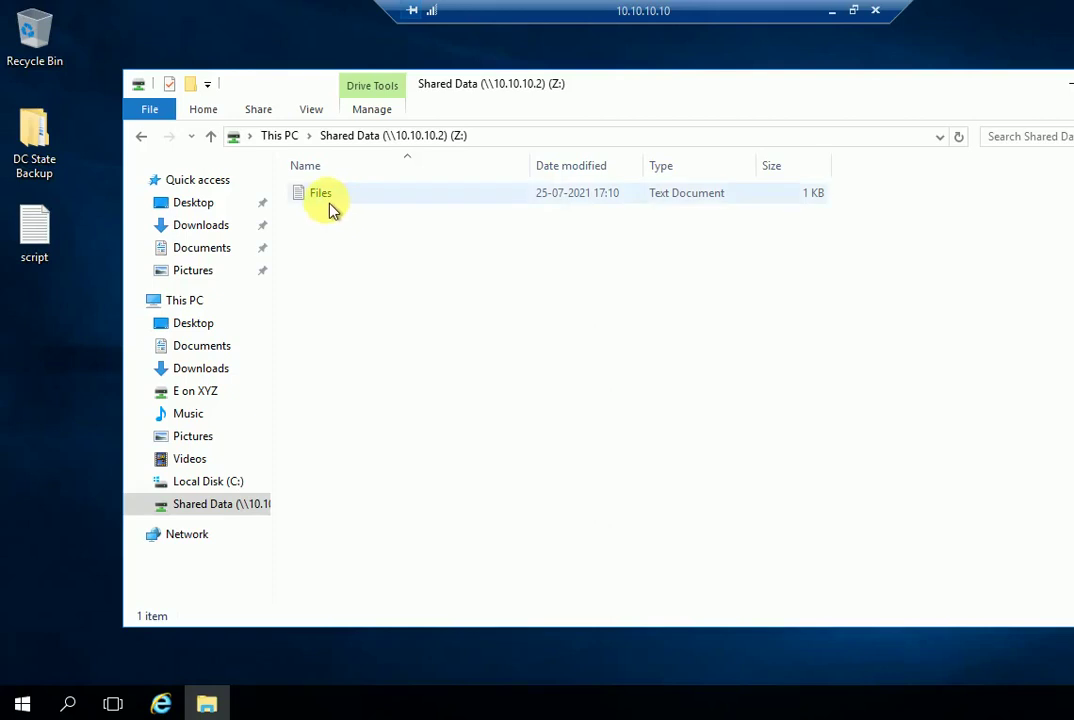
pyautogui.click(190, 301)
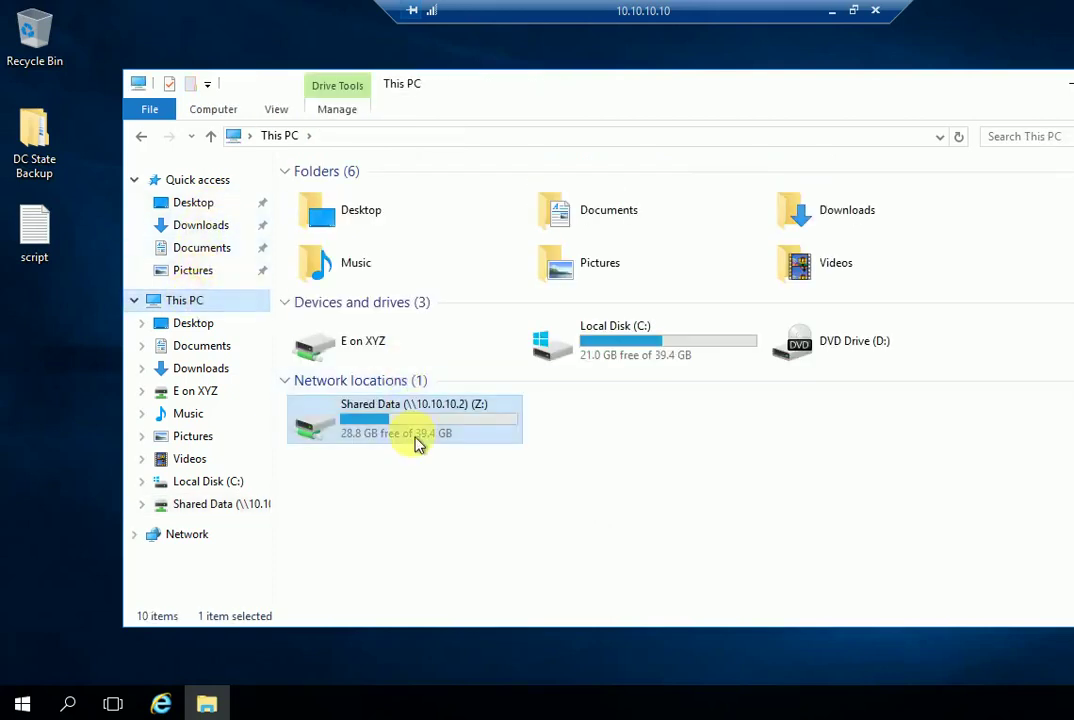
pyautogui.click(405, 520)
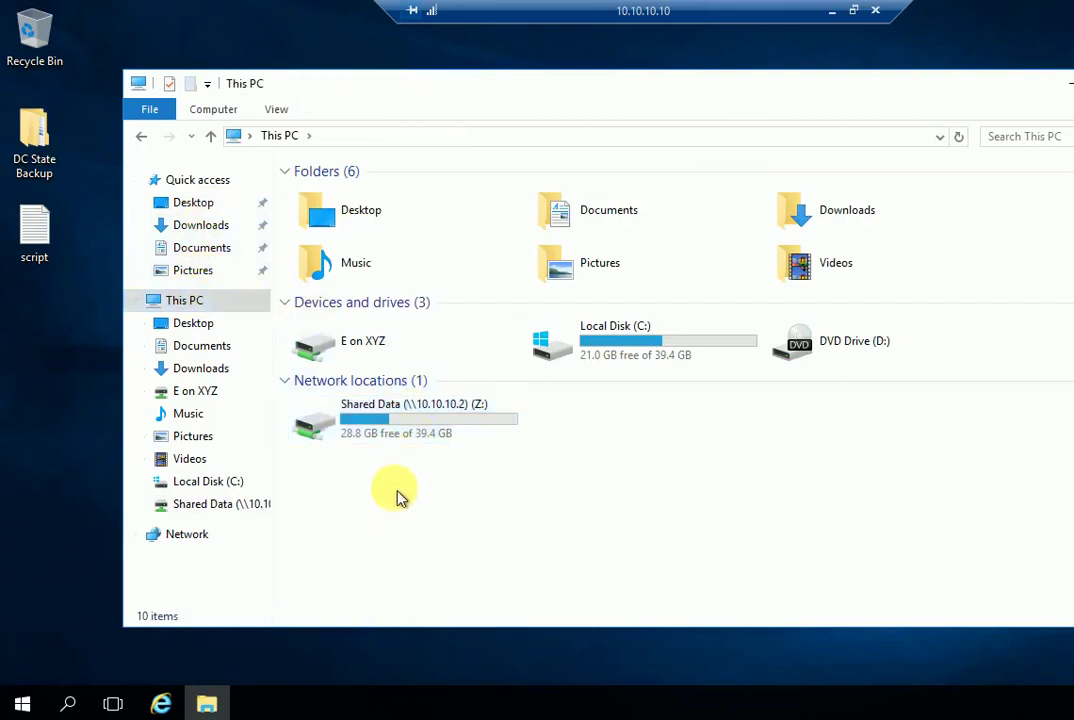
# Browse to \\10.10.10.2, view the Files text document in its Shared Data folder, and close both windows
pyautogui.press('super+r')
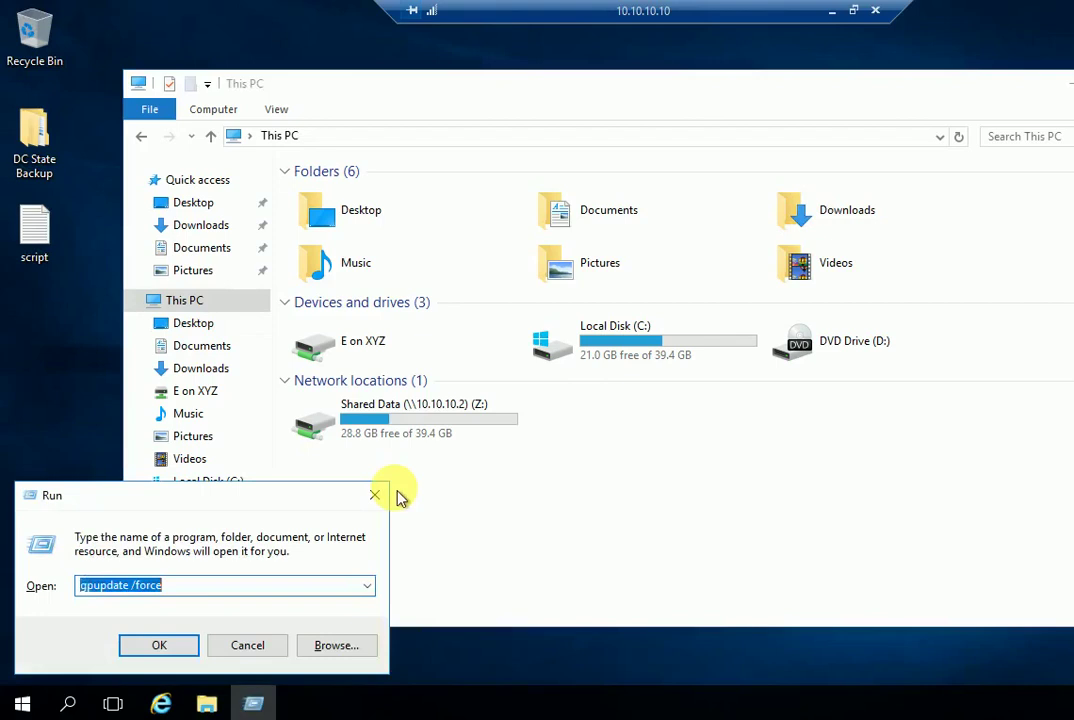
pyautogui.write('\\\\')
pyautogui.press('Down')
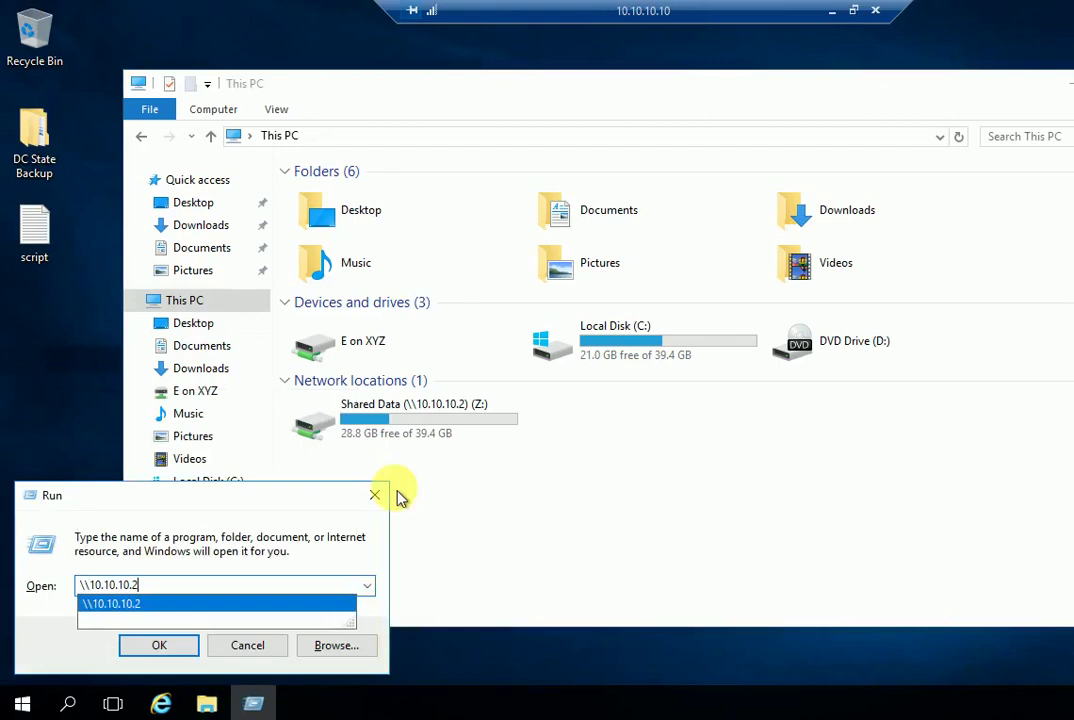
pyautogui.press('Return')
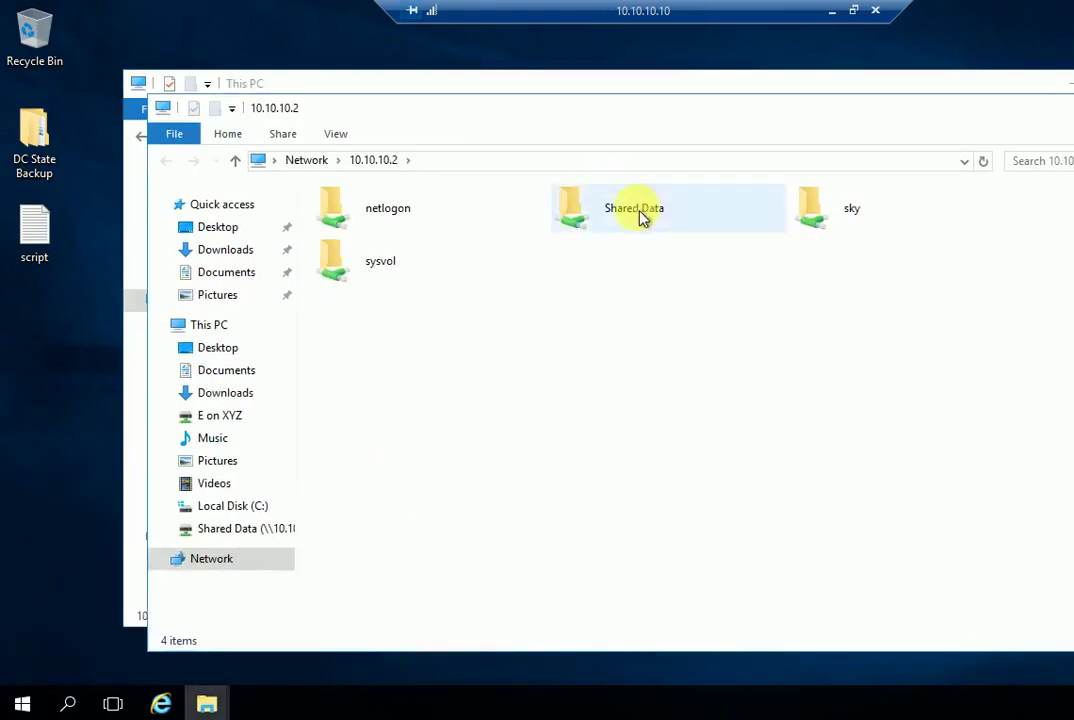
pyautogui.doubleClick(643, 216)
pyautogui.click(349, 228)
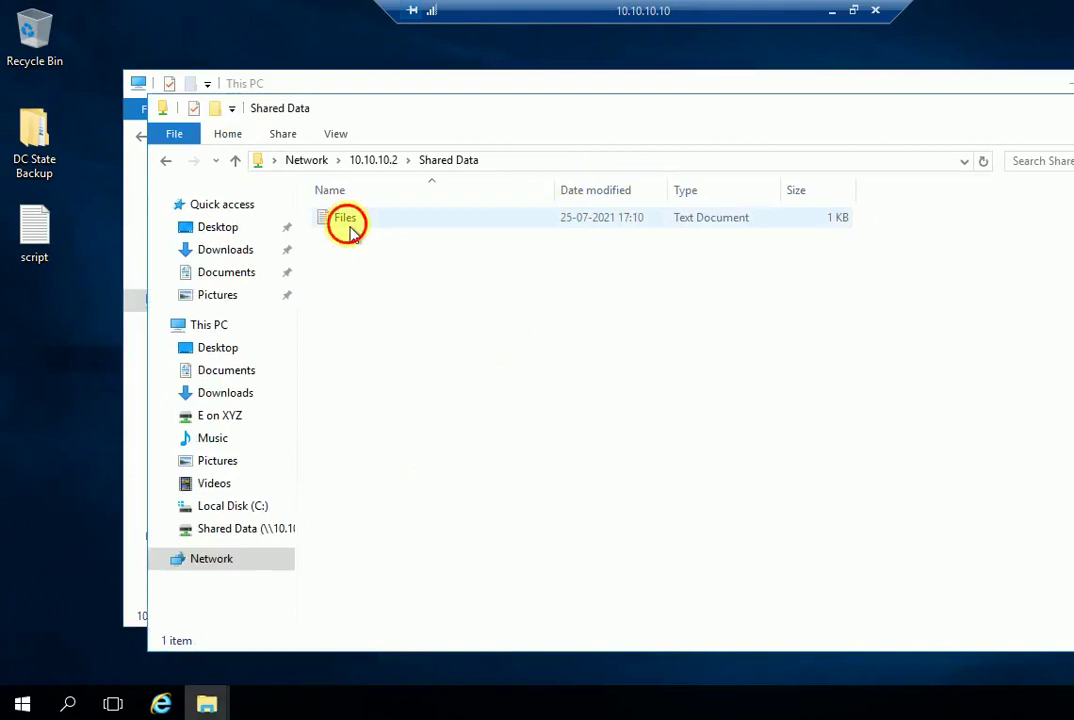
pyautogui.doubleClick(349, 228)
pyautogui.hotkey('alt', 'space')
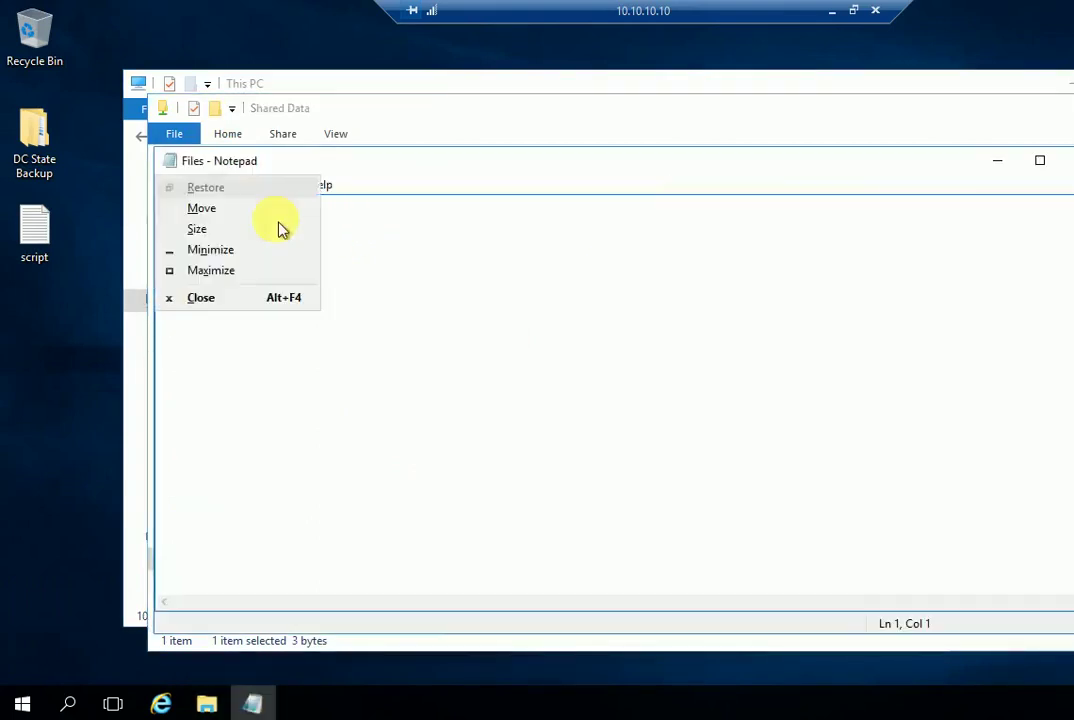
pyautogui.press('c')
pyautogui.hotkey('alt', 'space')
pyautogui.press('c')
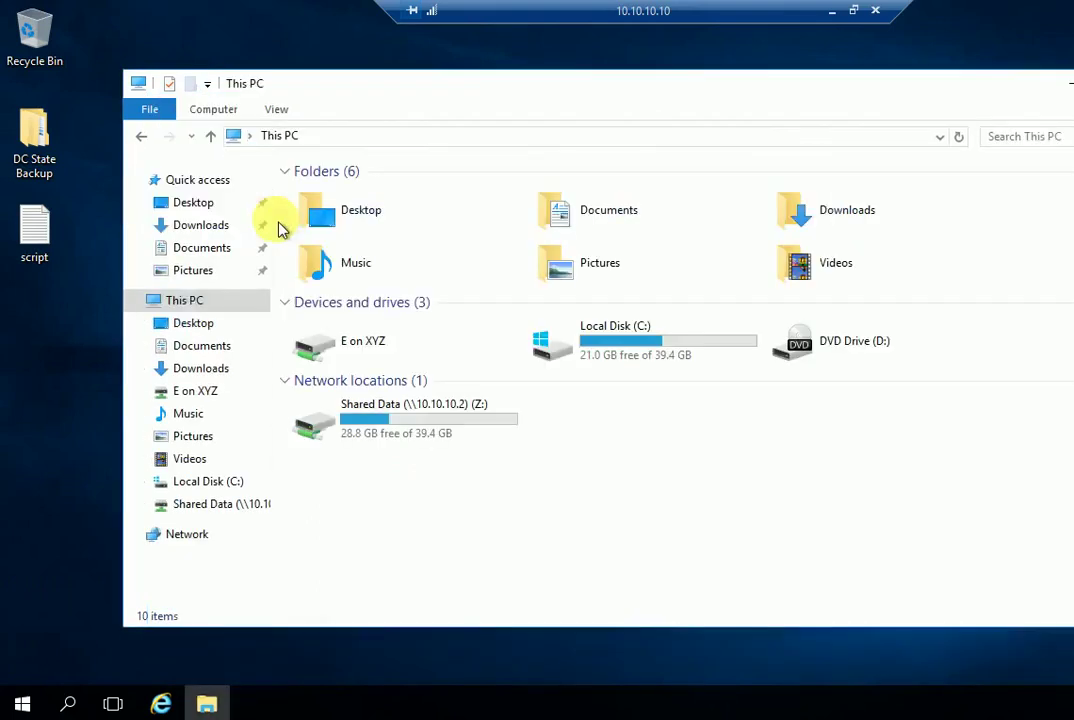
# View the same Files document from the mapped Z: drive, close all open windows and refresh the desktop
pyautogui.doubleClick(384, 430)
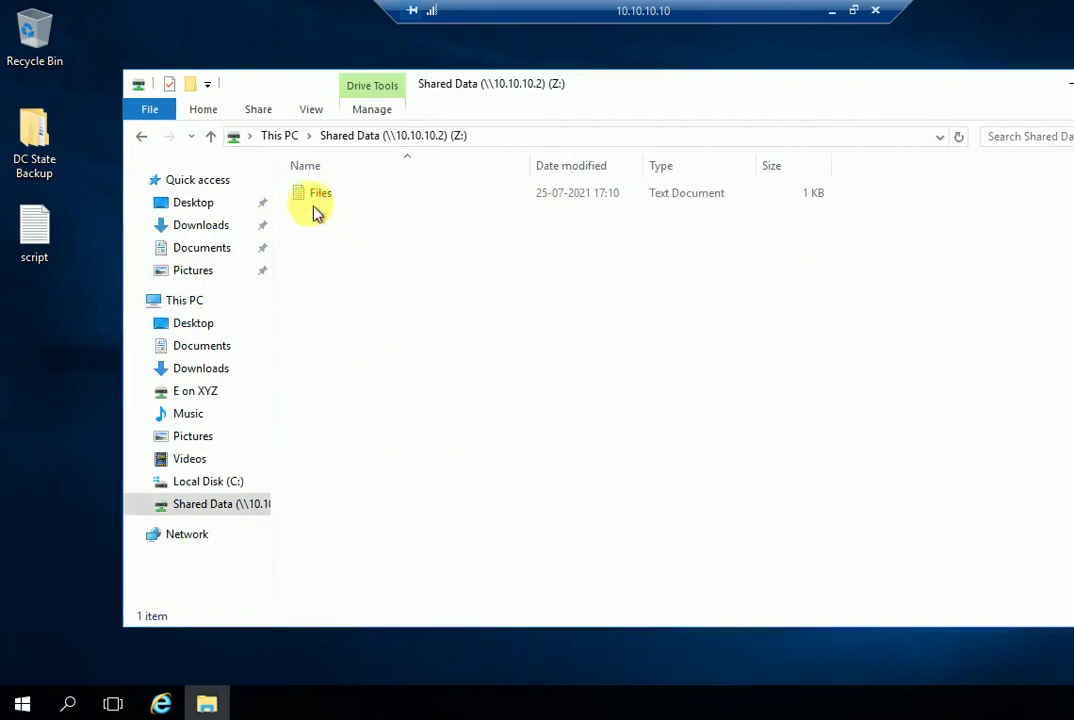
pyautogui.doubleClick(315, 200)
pyautogui.hotkey('alt', 'F4')
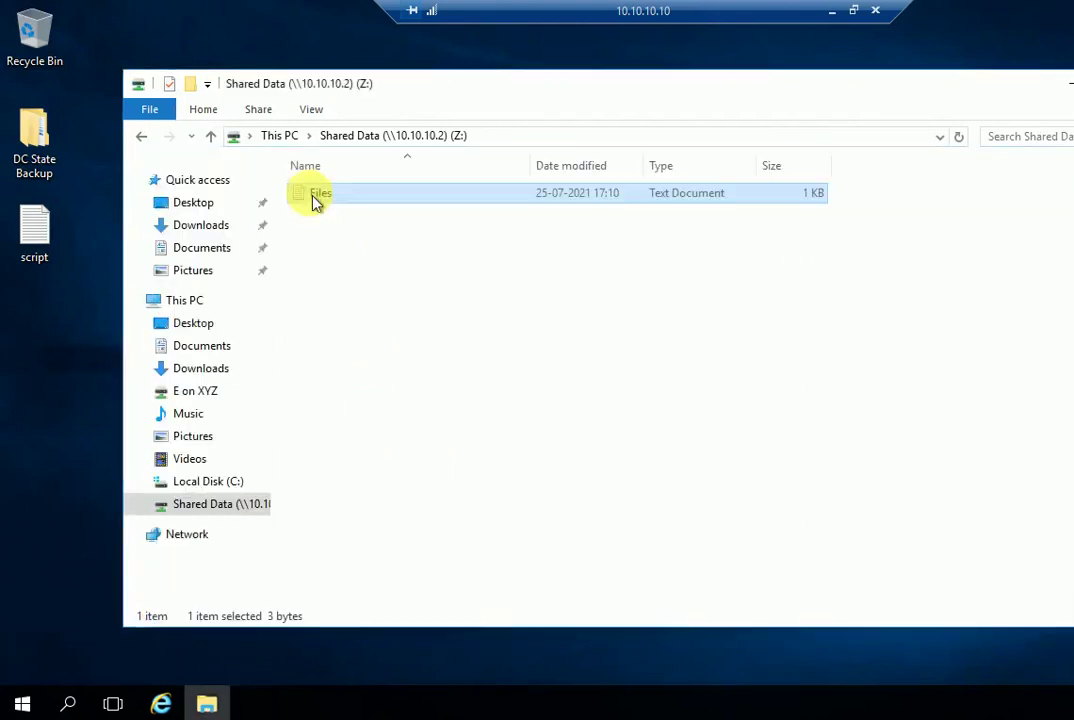
pyautogui.hotkey('alt', 'F4')
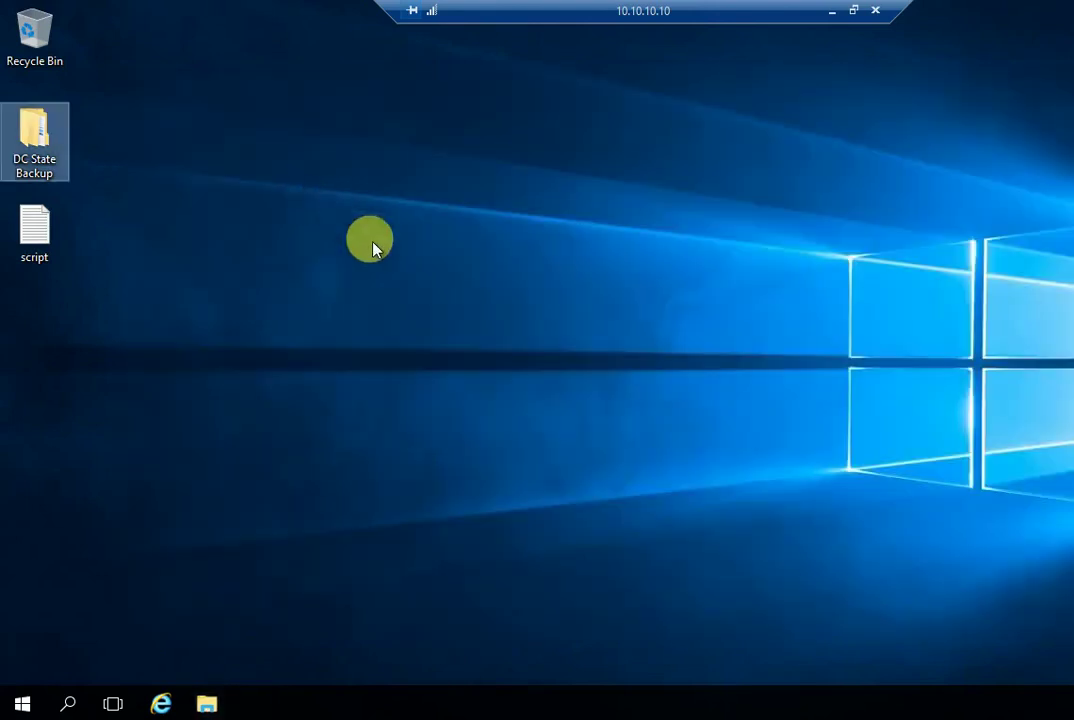
pyautogui.rightClick(307, 222)
pyautogui.click(367, 273)
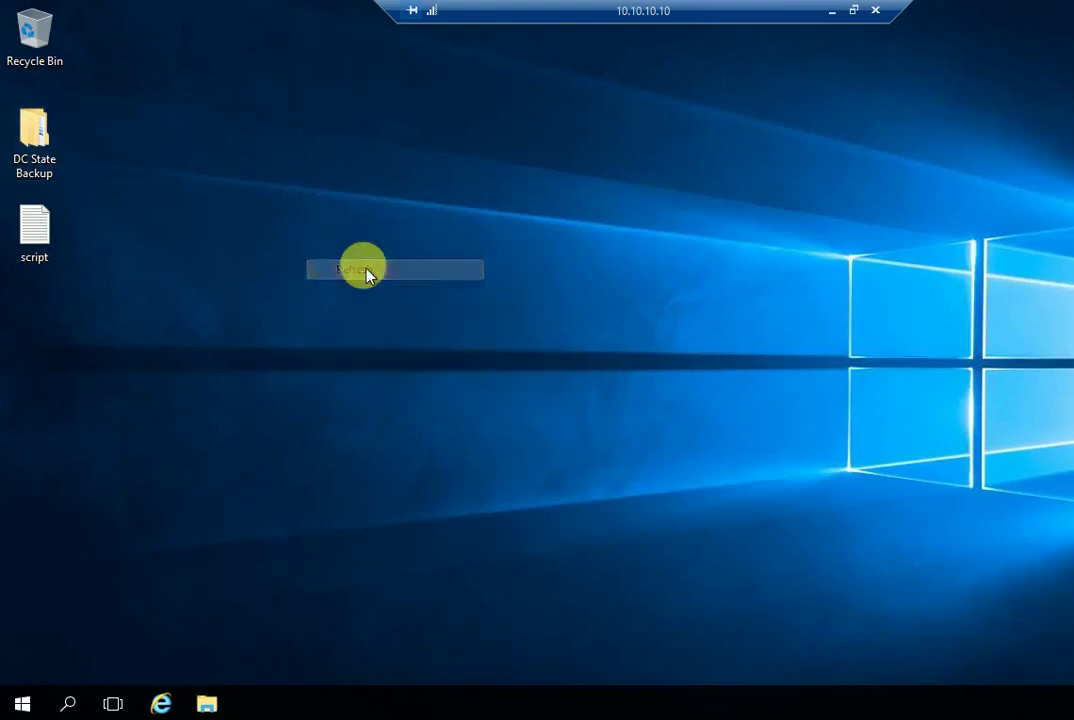